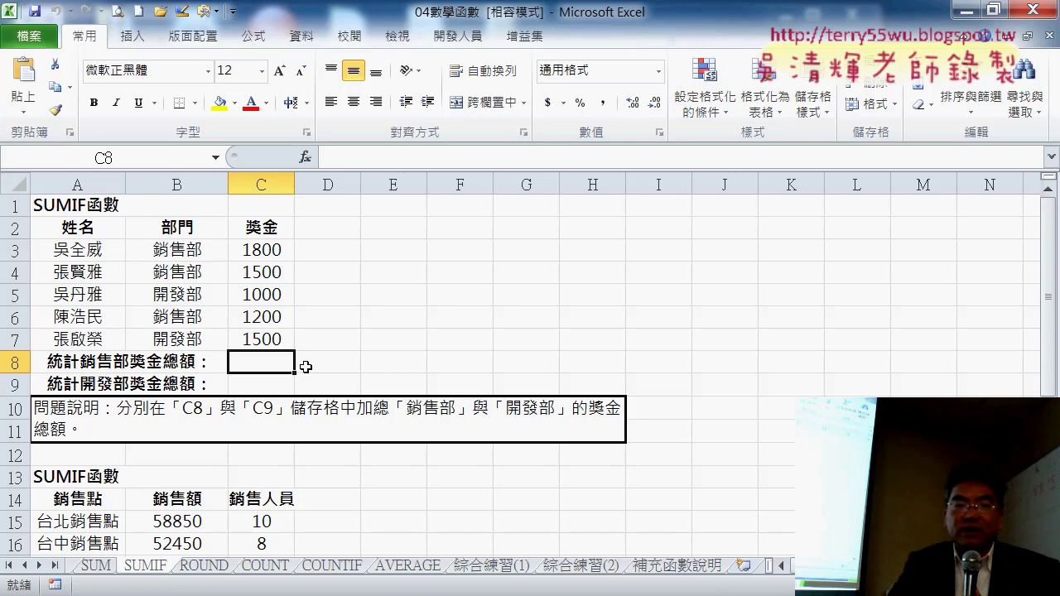
- Highlight the department names in B3:B7 and bonus amounts in C3:C7, then select C8
left_click_drag(181, 250, 181, 340)
left_click_drag(279, 253, 282, 339)
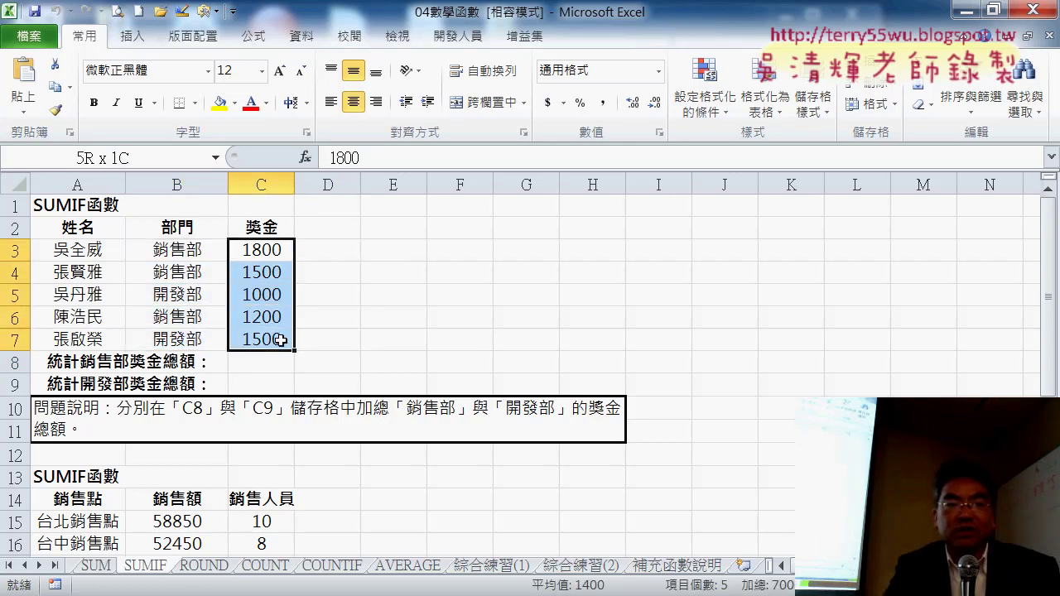
left_click_drag(185, 250, 181, 340)
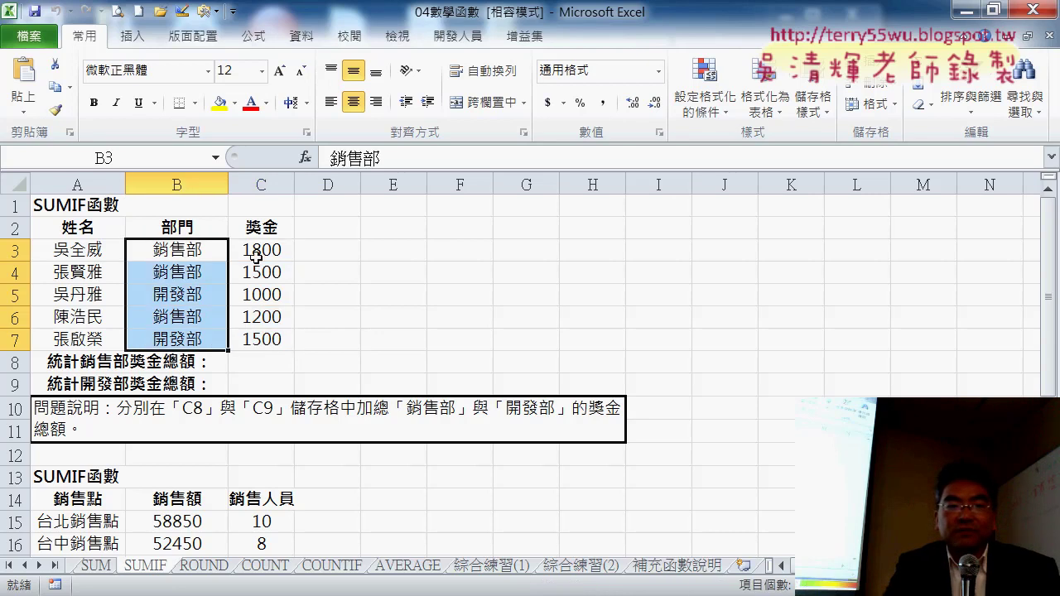
left_click_drag(273, 250, 271, 339)
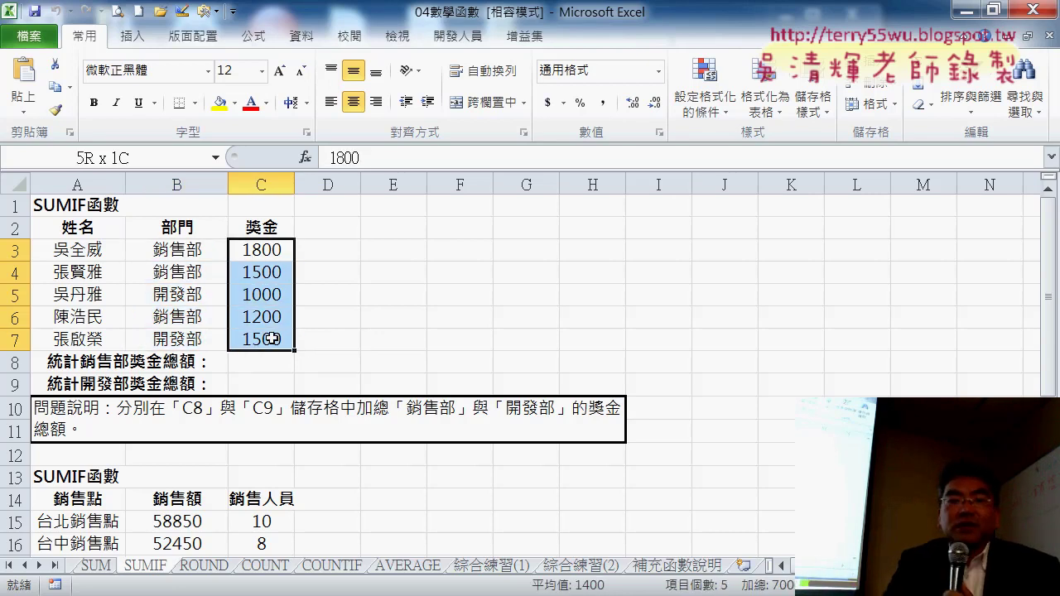
left_click(272, 362)
- Copy the text 銷售部 from B3's formula bar, leaving the cell unchanged
left_click(192, 242)
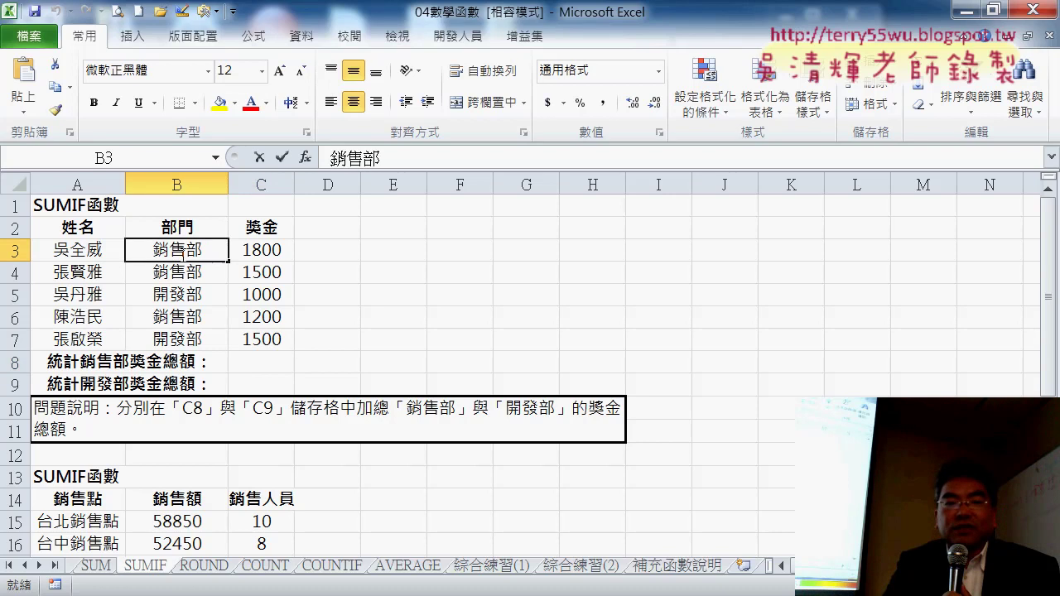
left_click(386, 159)
left_click_drag(379, 159, 329, 159)
right_click(350, 156)
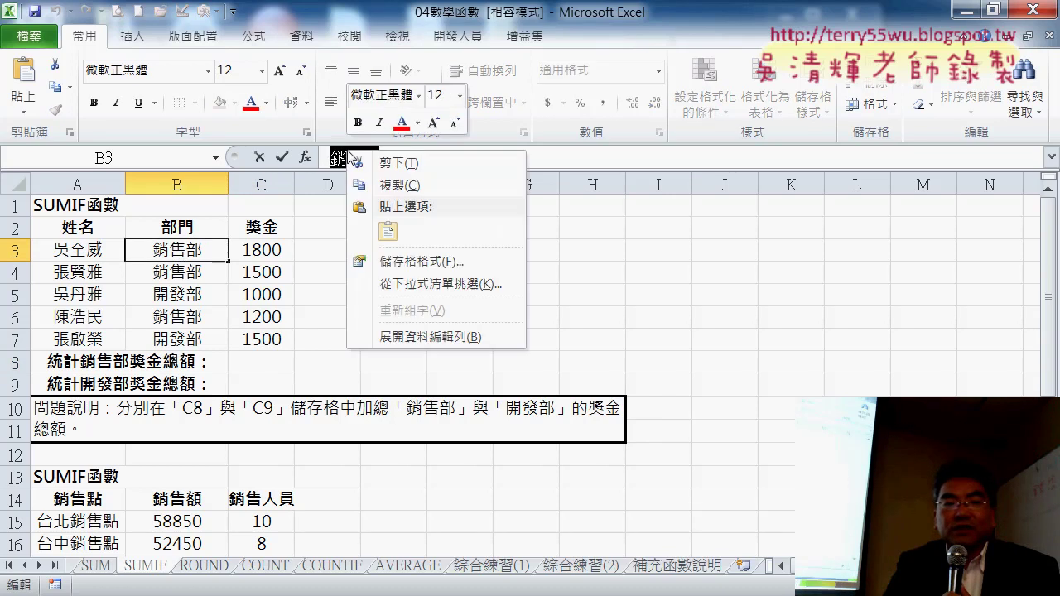
left_click(397, 184)
key("Escape")
- Insert a SUMIF function into C8 from the Math & Trig category
left_click(253, 365)
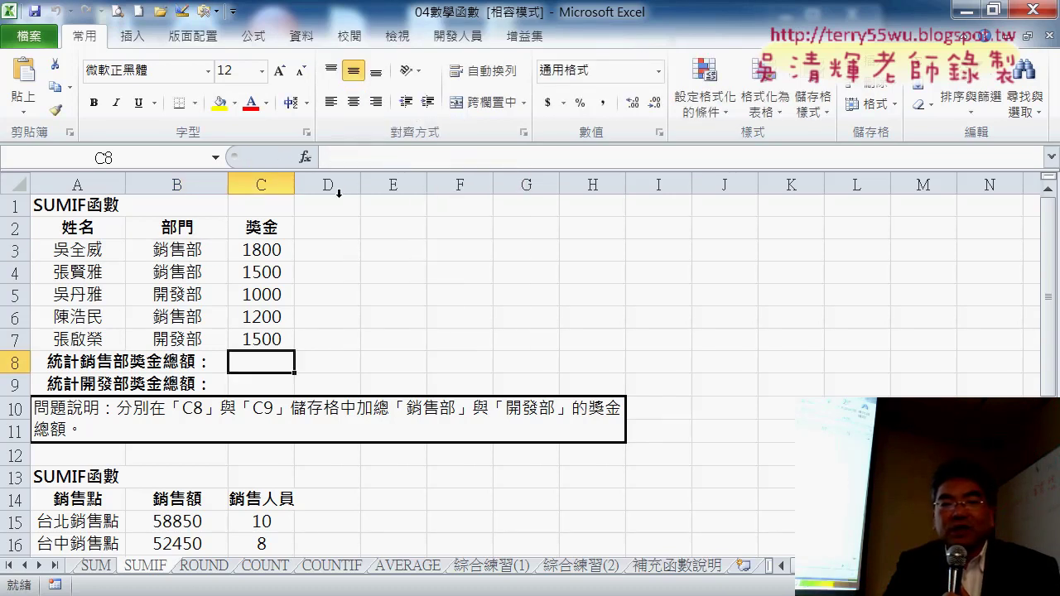
left_click(305, 157)
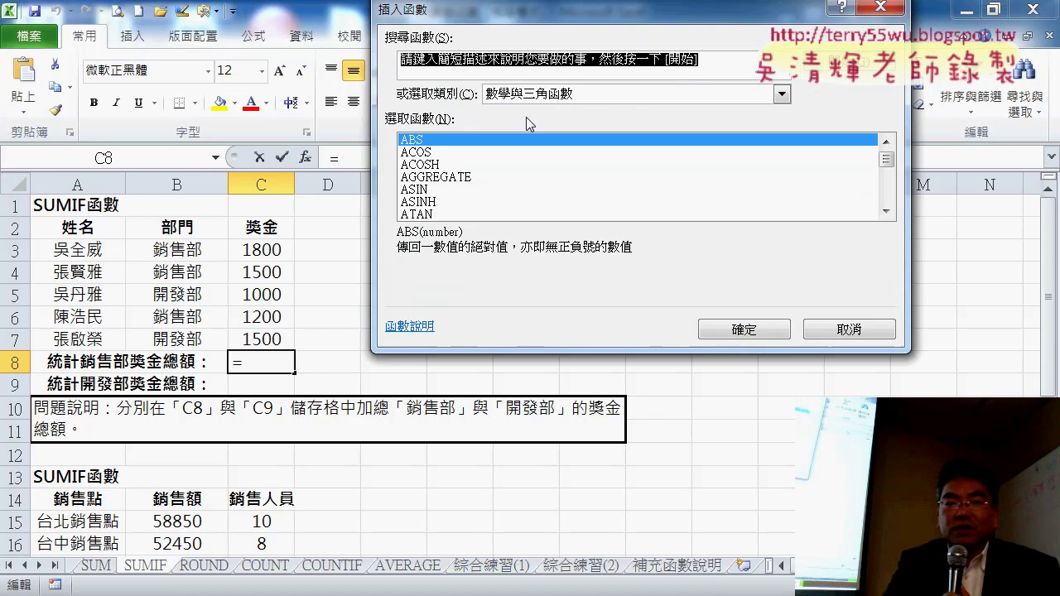
left_click(611, 93)
left_click(611, 95)
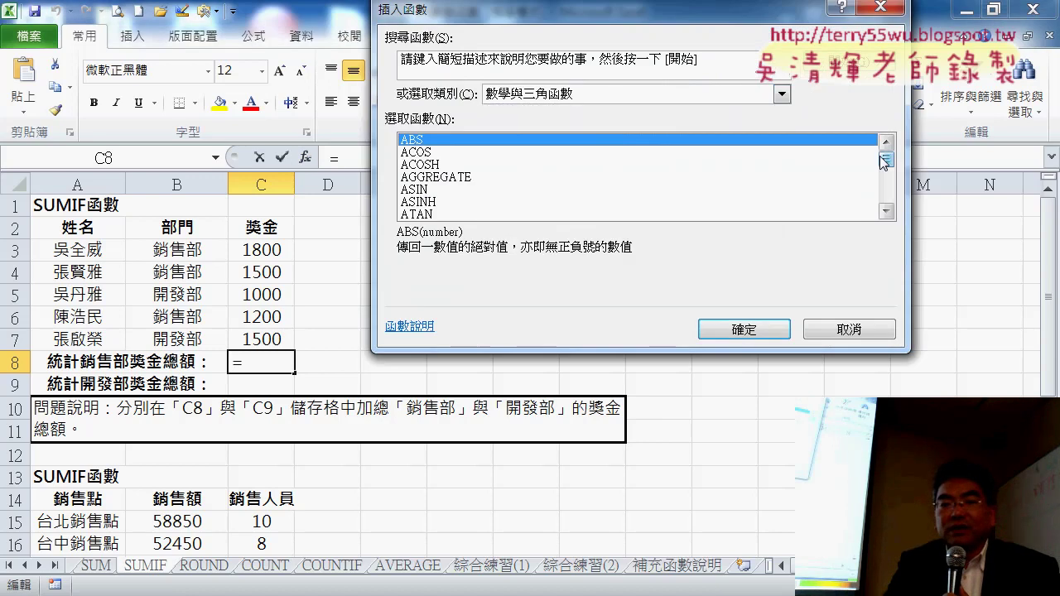
left_click_drag(886, 158, 888, 187)
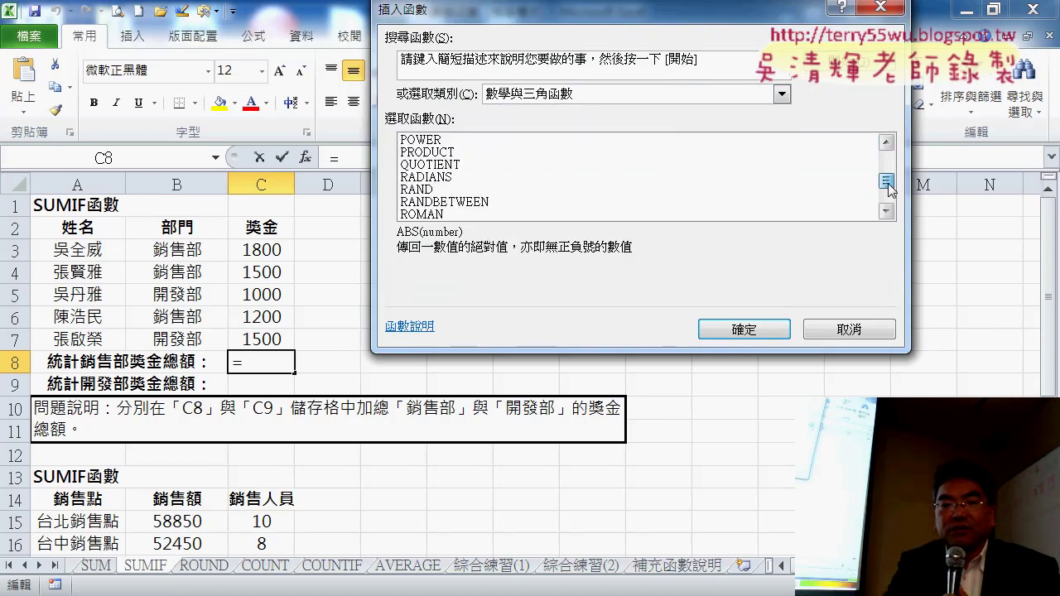
left_click_drag(888, 183, 888, 191)
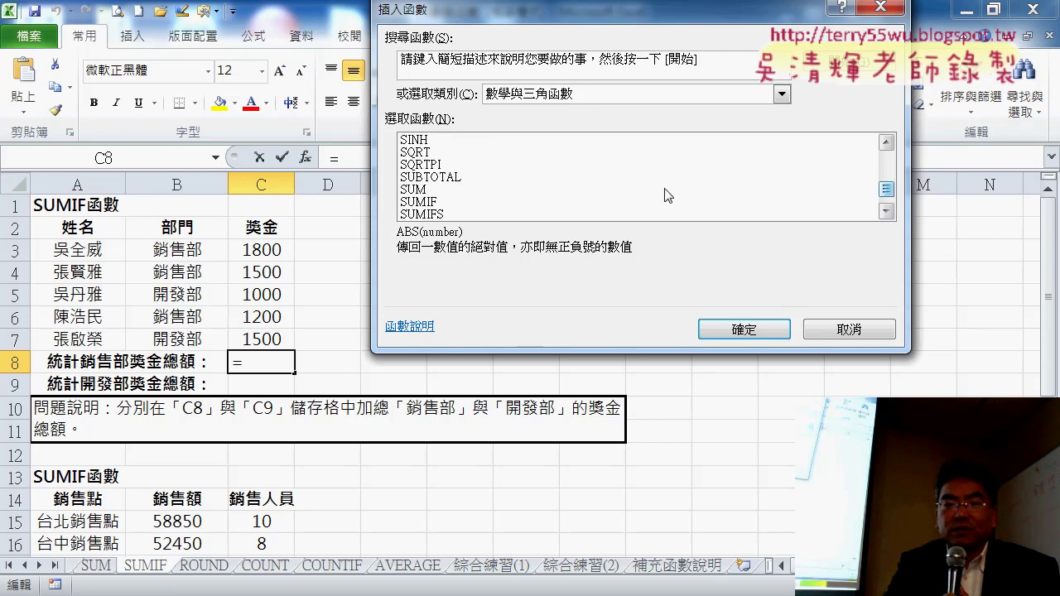
left_click(645, 202)
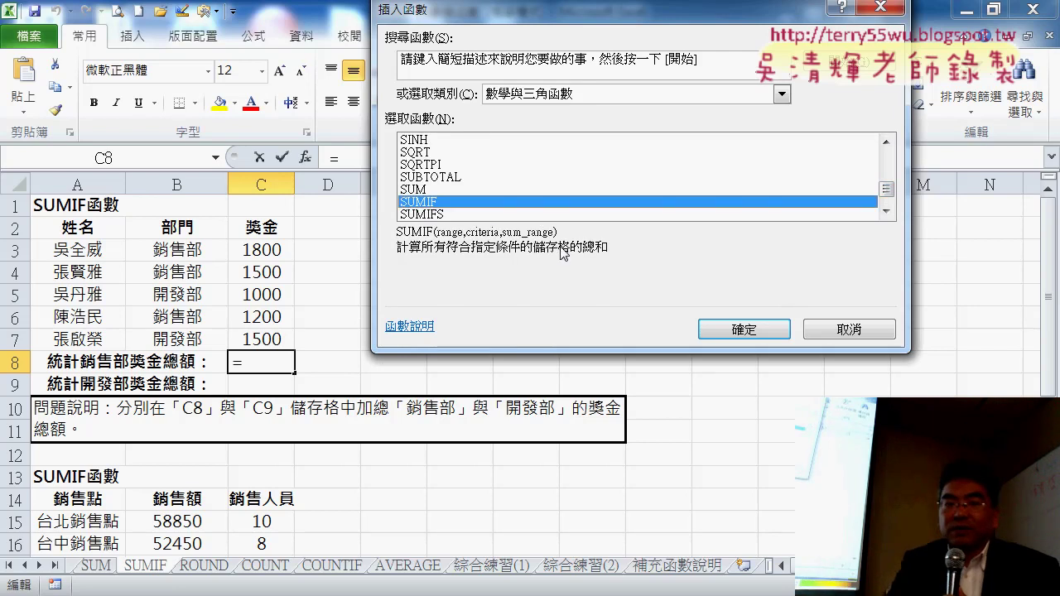
left_click(744, 330)
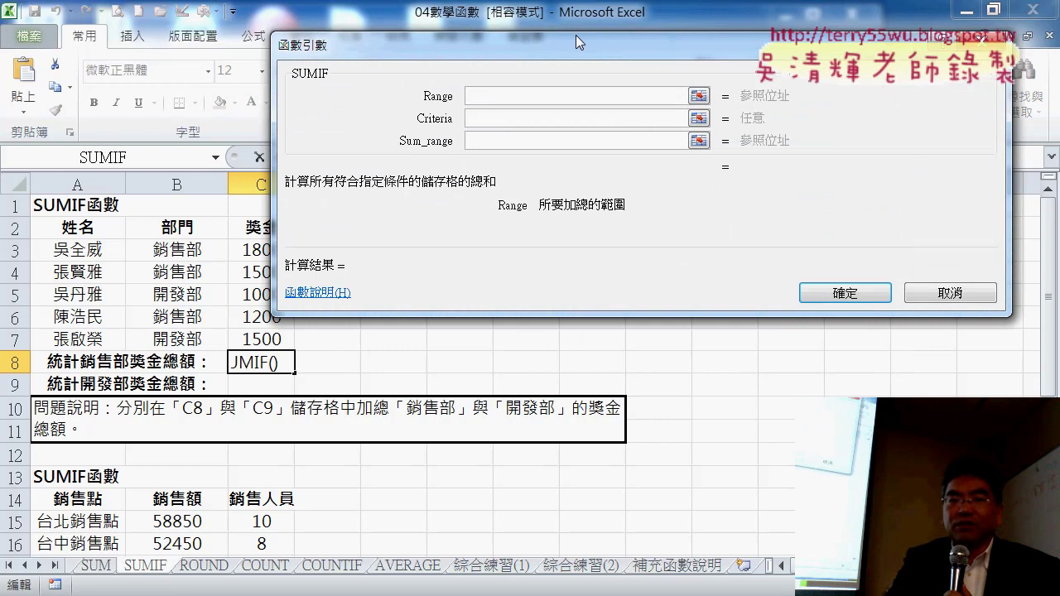
- Drag the SUMIF arguments window off the data and set Range to departments B3:B7
left_click_drag(576, 35, 633, 112)
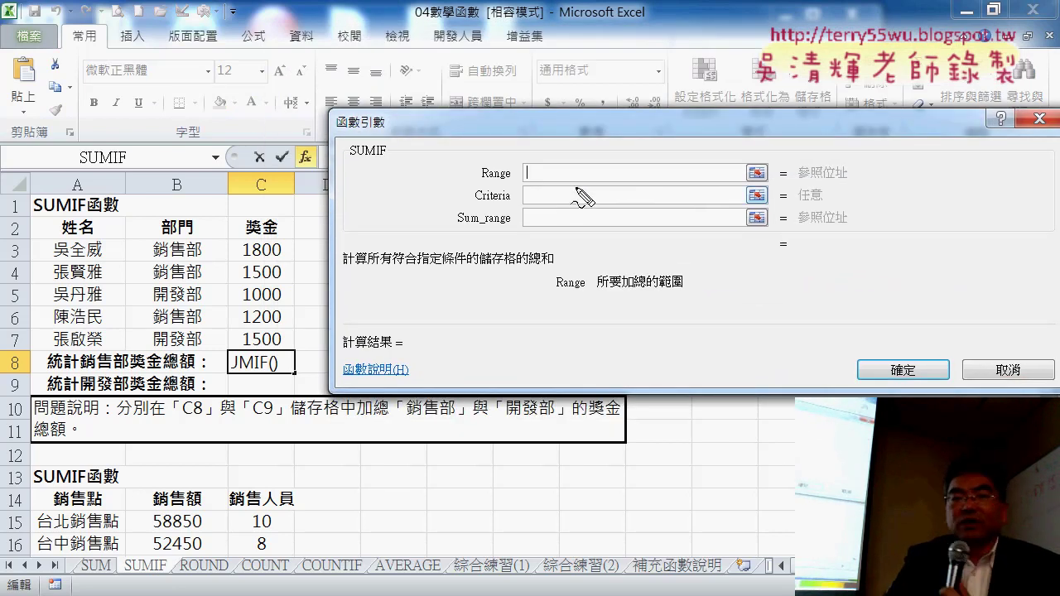
left_click_drag(482, 183, 512, 183)
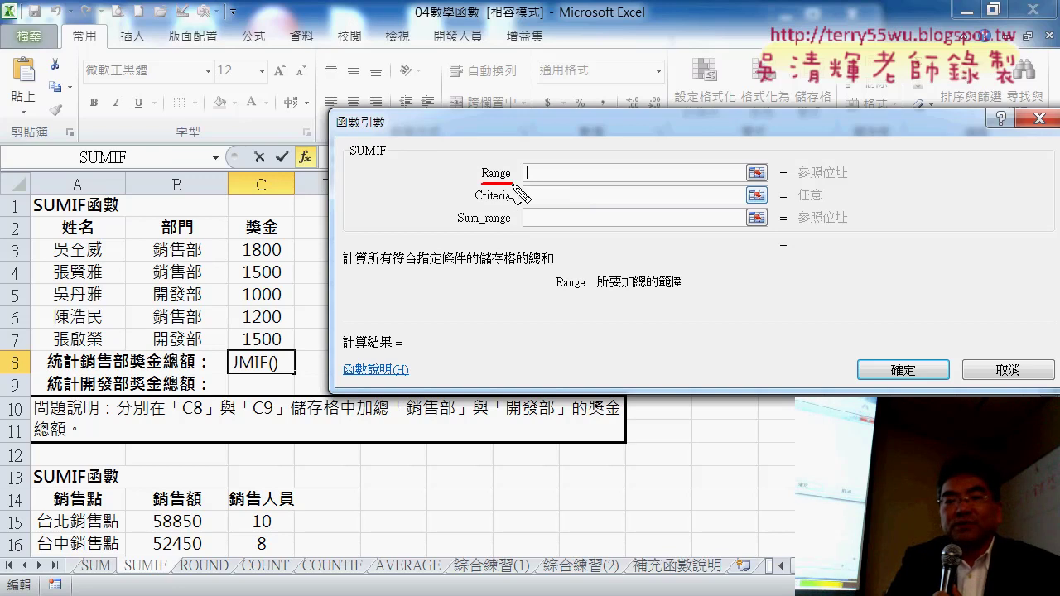
left_click_drag(599, 291, 698, 294)
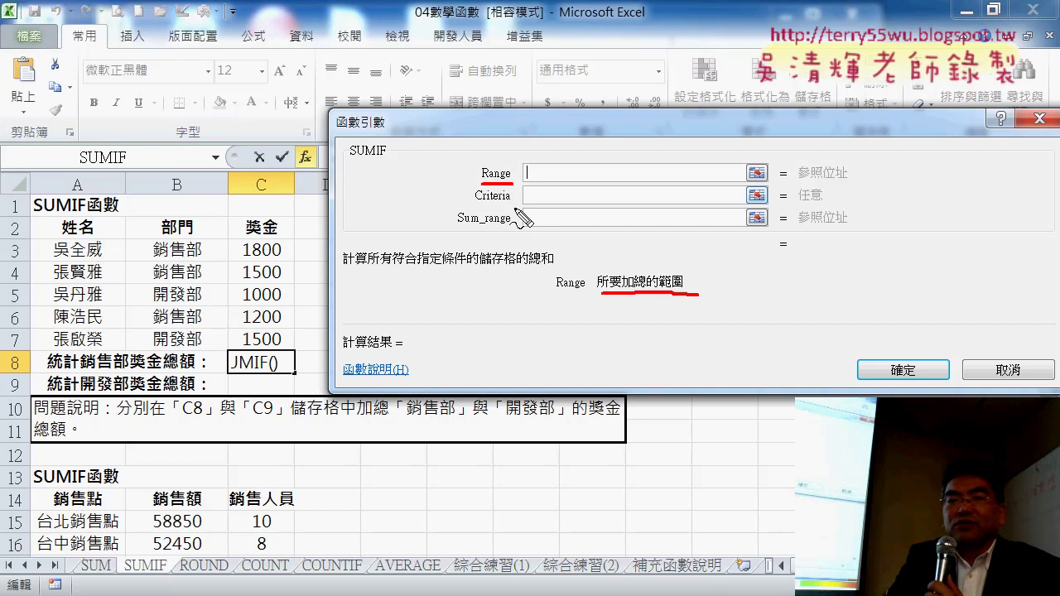
left_click_drag(461, 202, 535, 214)
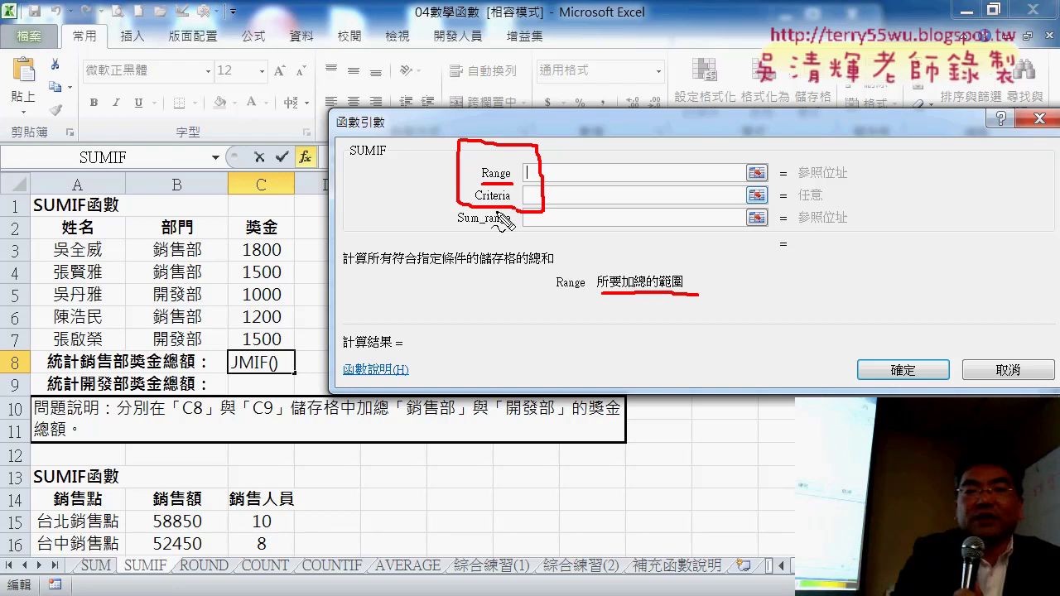
key("Escape")
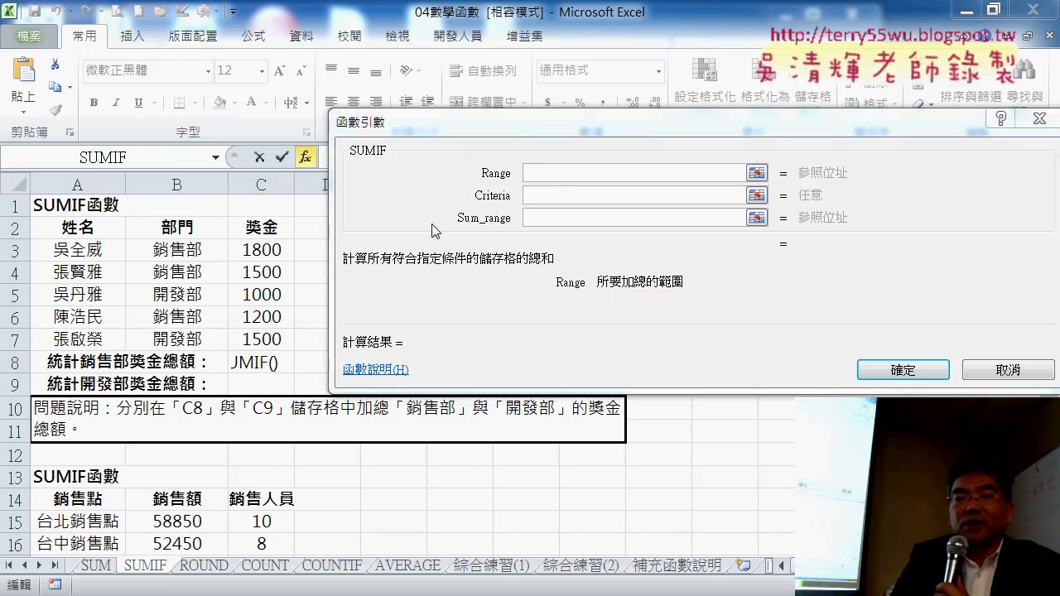
left_click_drag(192, 253, 187, 339)
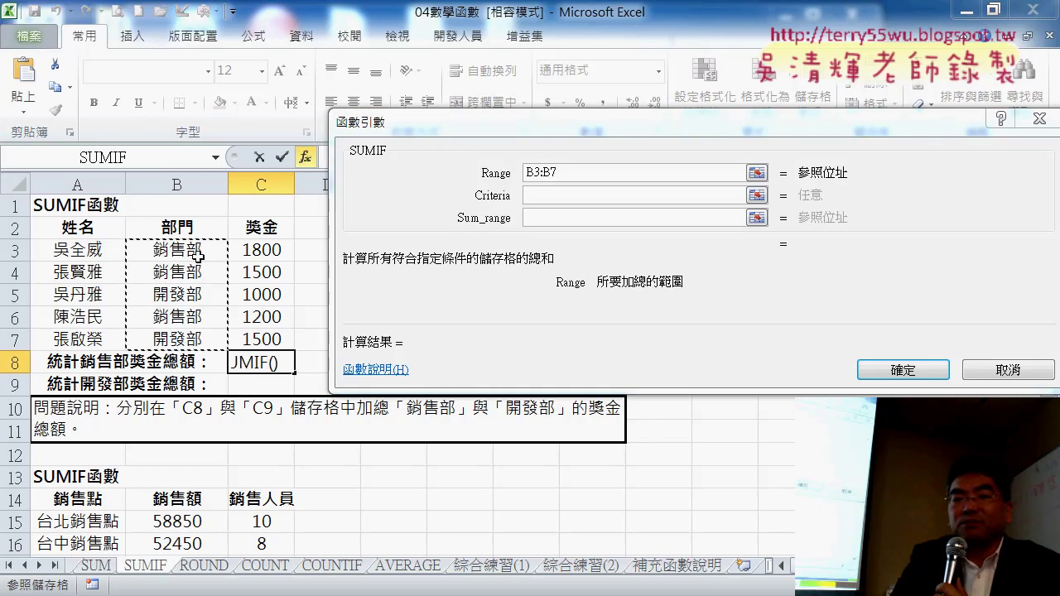
- Paste 銷售部 as Criteria and set Sum_range to C3:C7, so C8 shows 4500
left_click(550, 197)
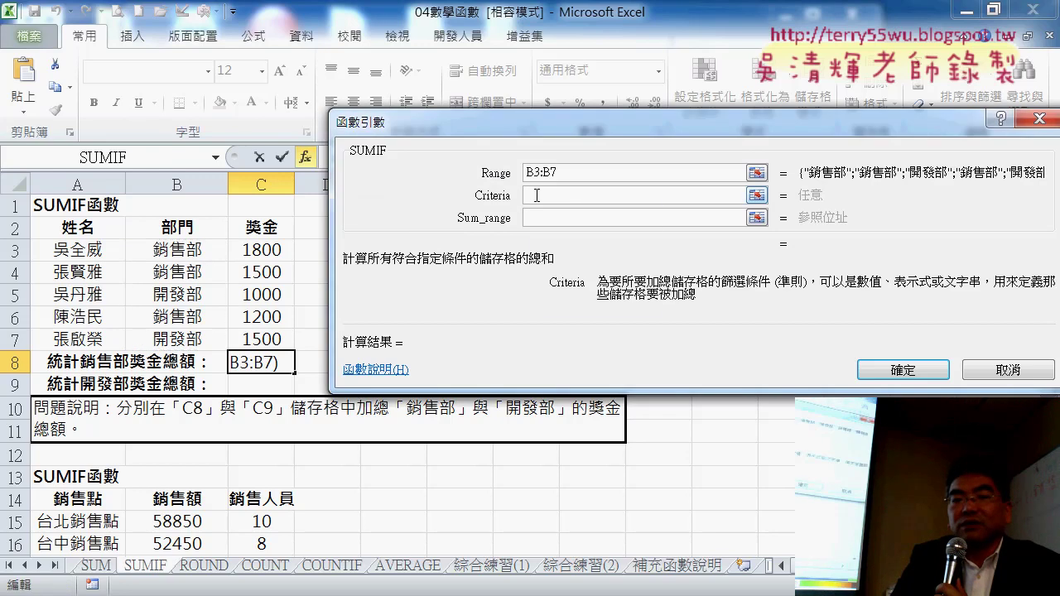
right_click(536, 195)
left_click(571, 256)
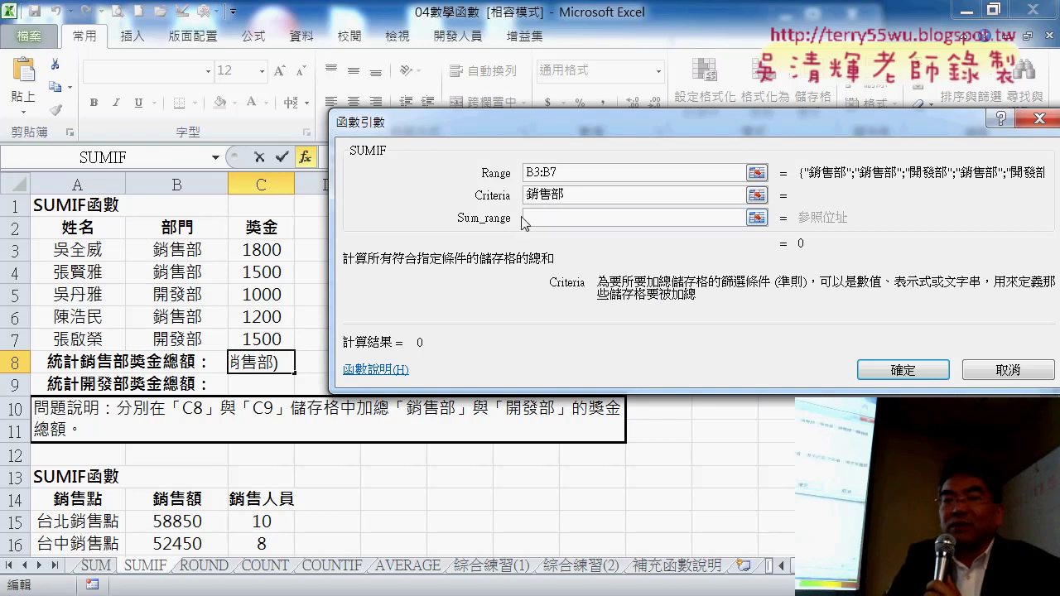
left_click(574, 172)
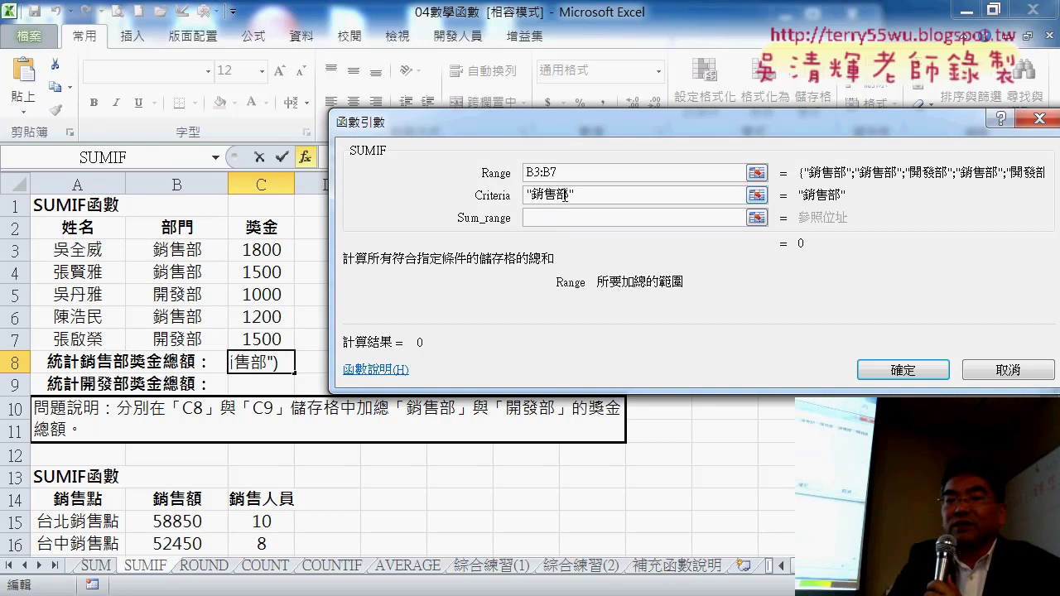
key("Tab")
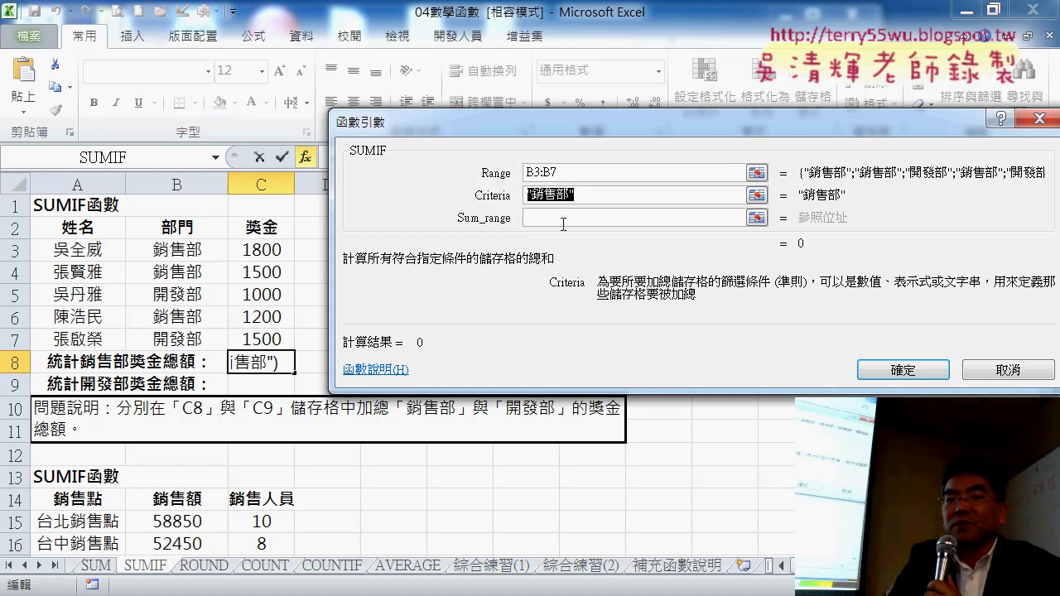
left_click(564, 219)
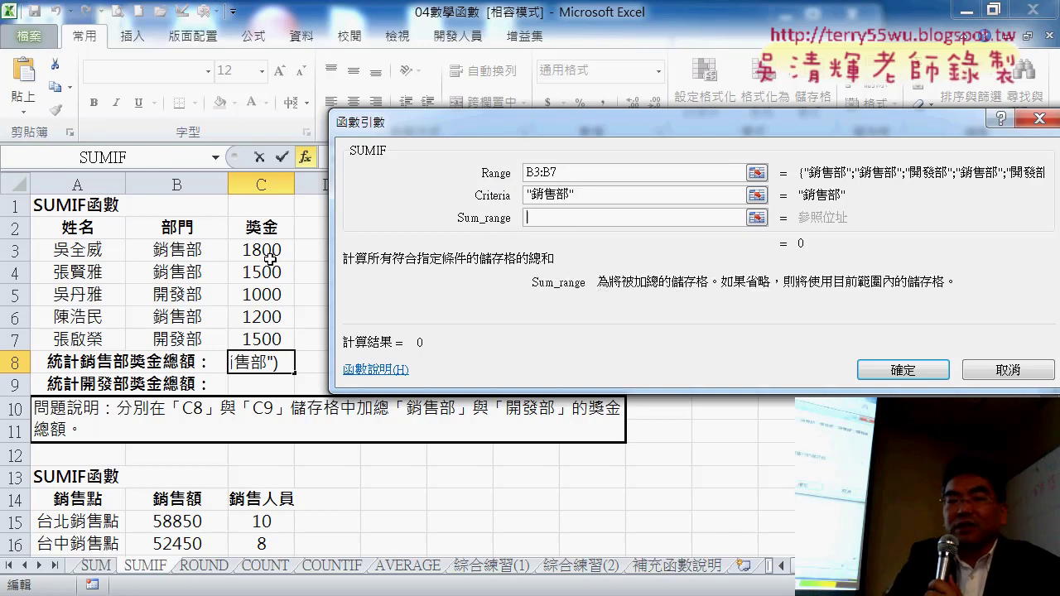
left_click_drag(270, 258, 264, 338)
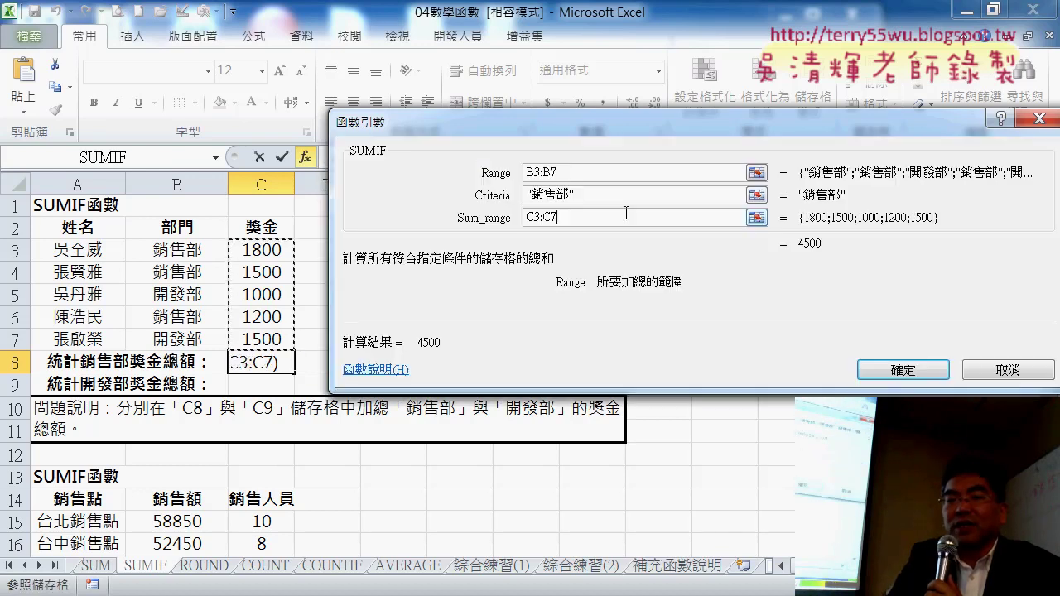
left_click(876, 367)
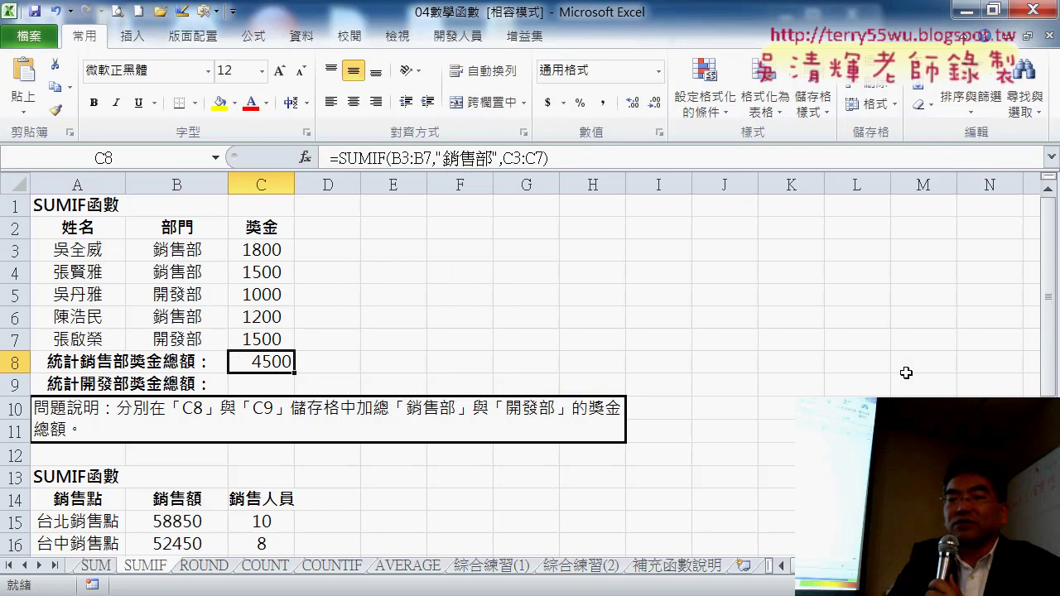
- Point out 銷售部 with its 1800 bonus and 開發部 with its 1000 bonus
left_click(178, 252)
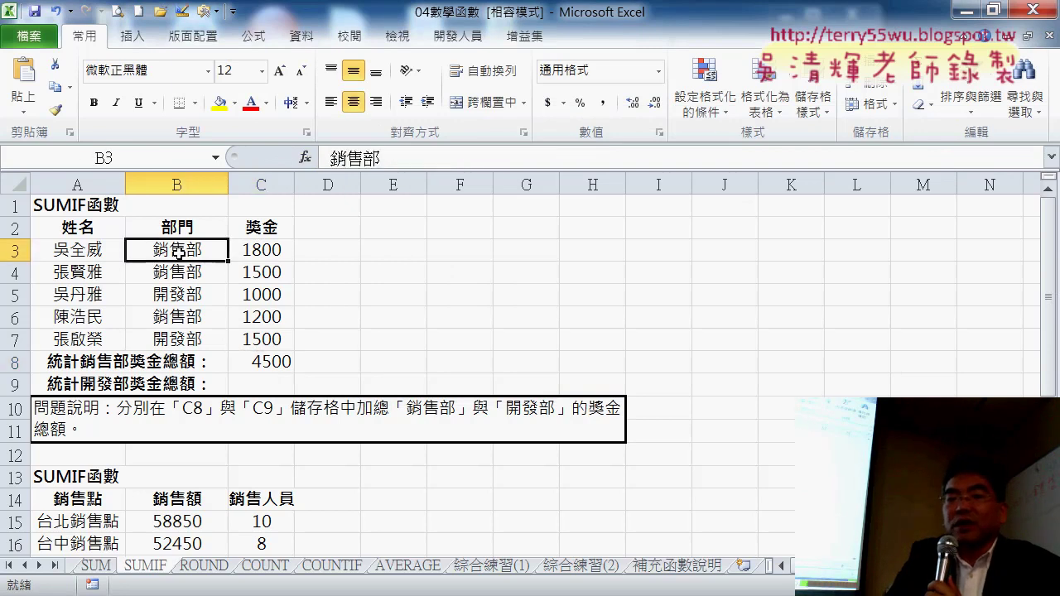
left_click(276, 251)
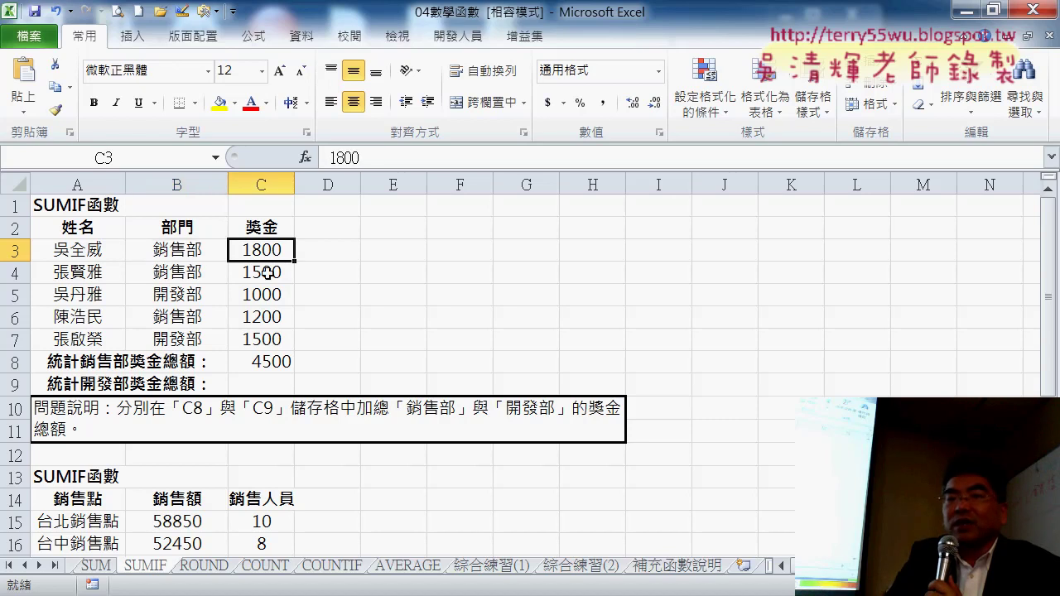
left_click(178, 295)
left_click(263, 296)
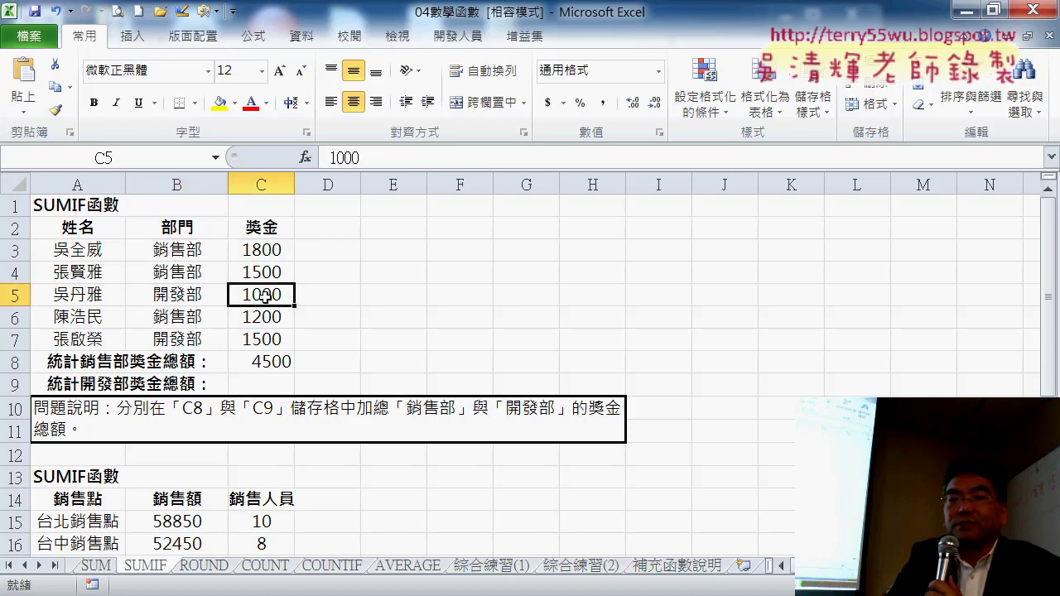
left_click(200, 296)
- Copy C8's SUMIF formula text from the formula bar and move to C9
left_click(281, 361)
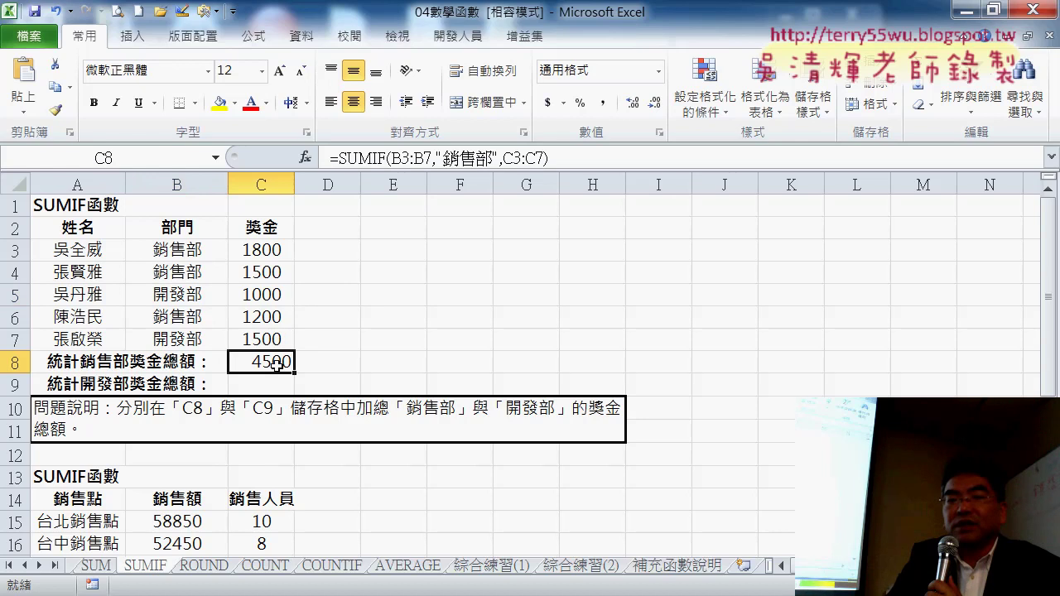
left_click_drag(548, 157, 331, 158)
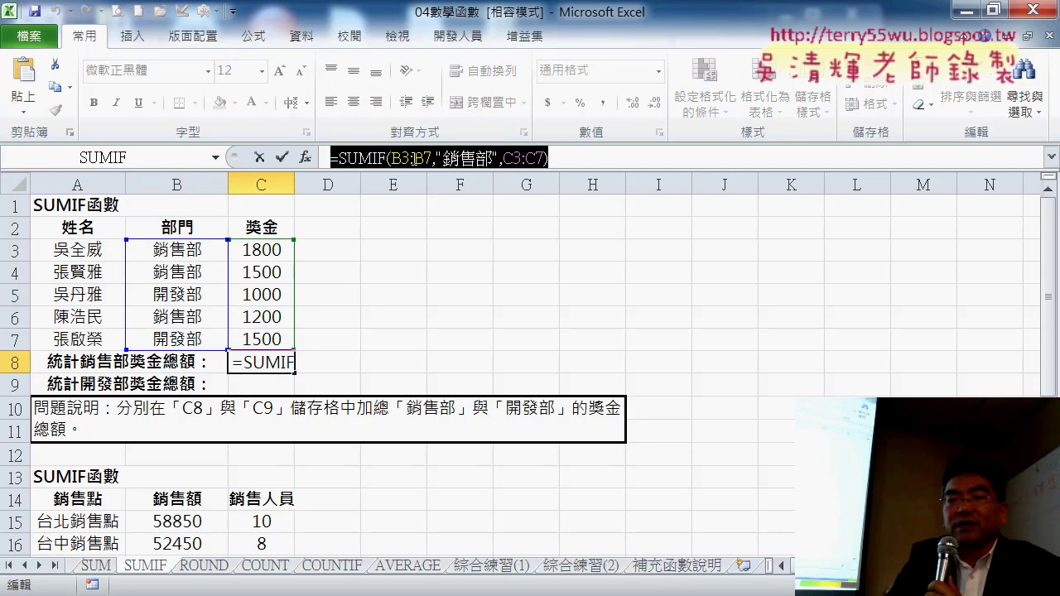
right_click(410, 159)
left_click(451, 199)
key("Escape")
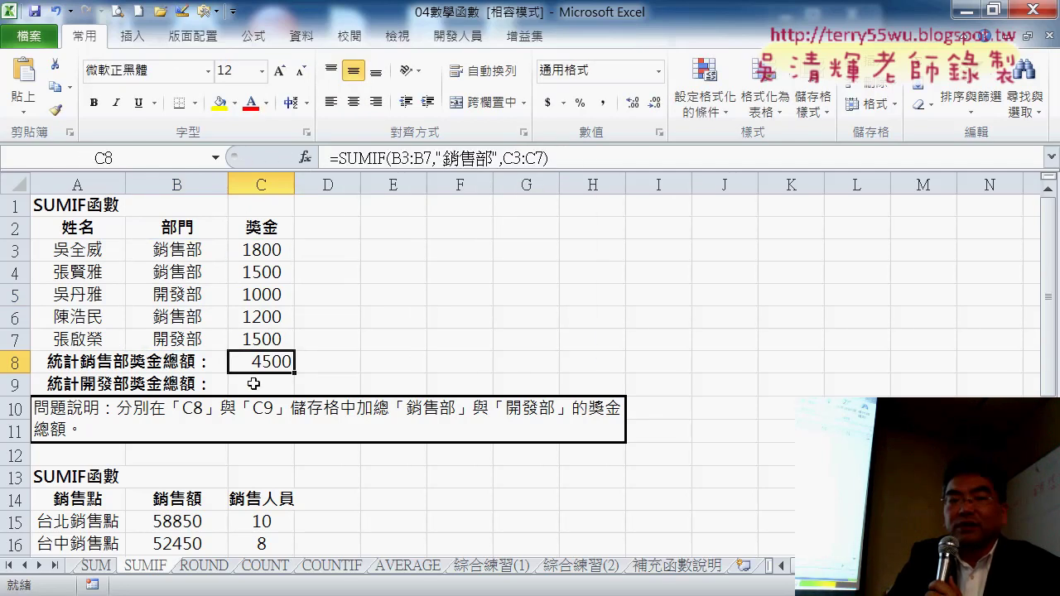
left_click(255, 383)
- Paste the SUMIF formula into C9 with the criterion changed to 開發部, giving 2500
right_click(351, 152)
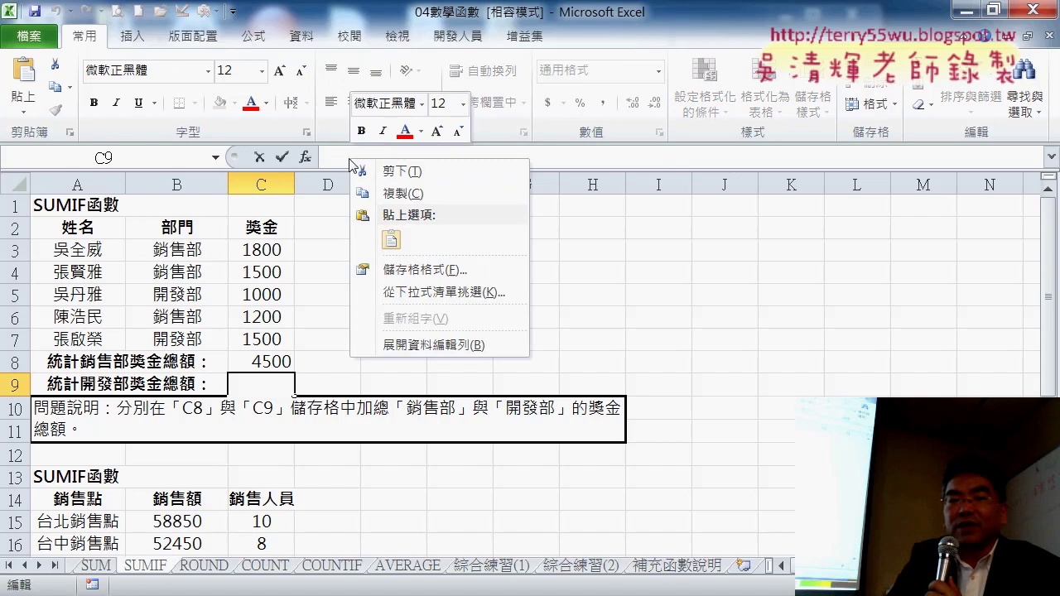
left_click(413, 247)
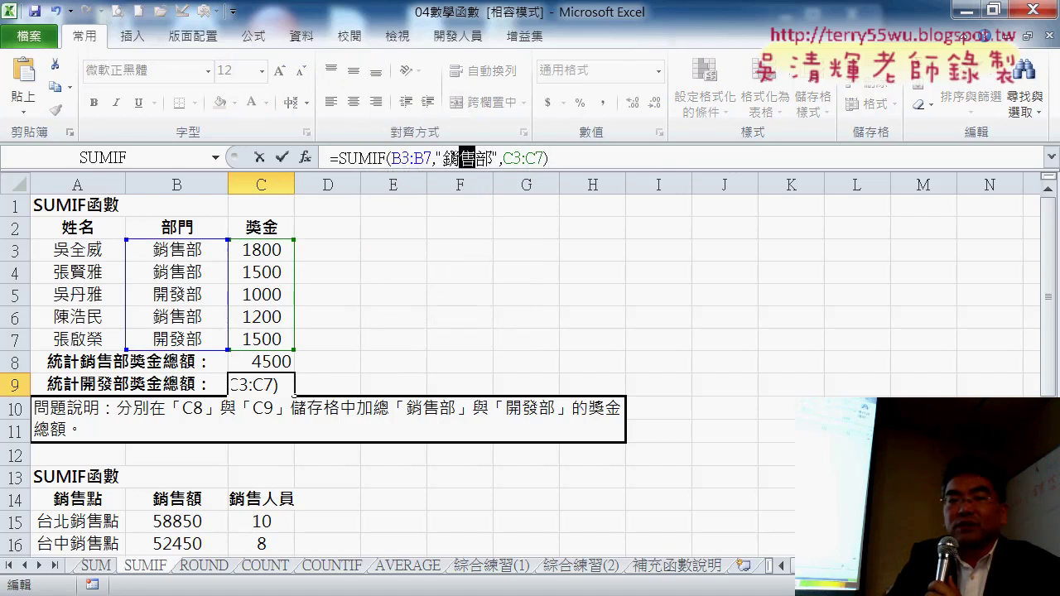
key("shift+Left")
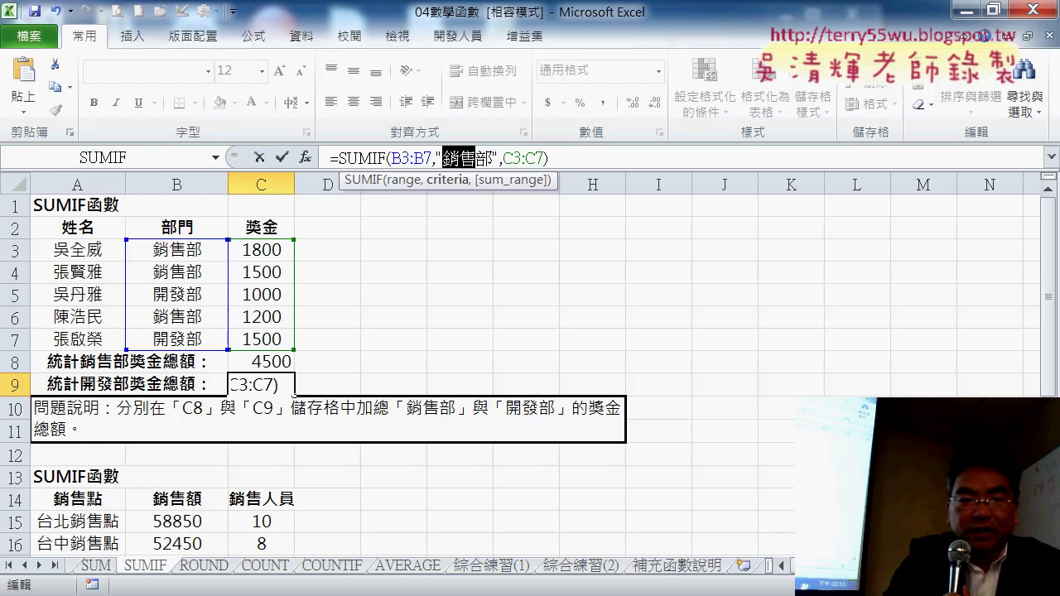
type("開")
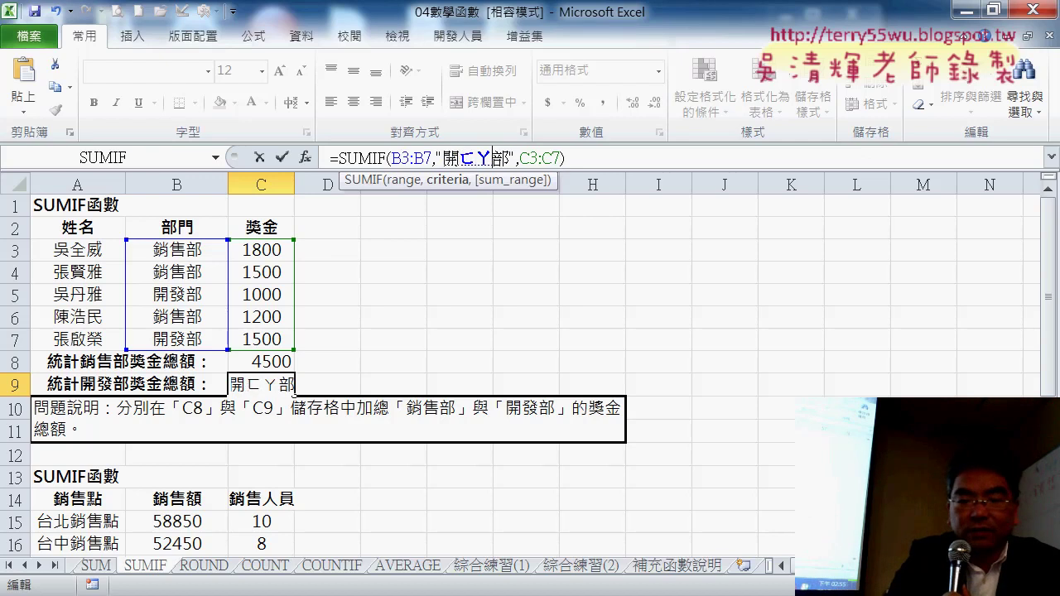
type("發")
key("Return")
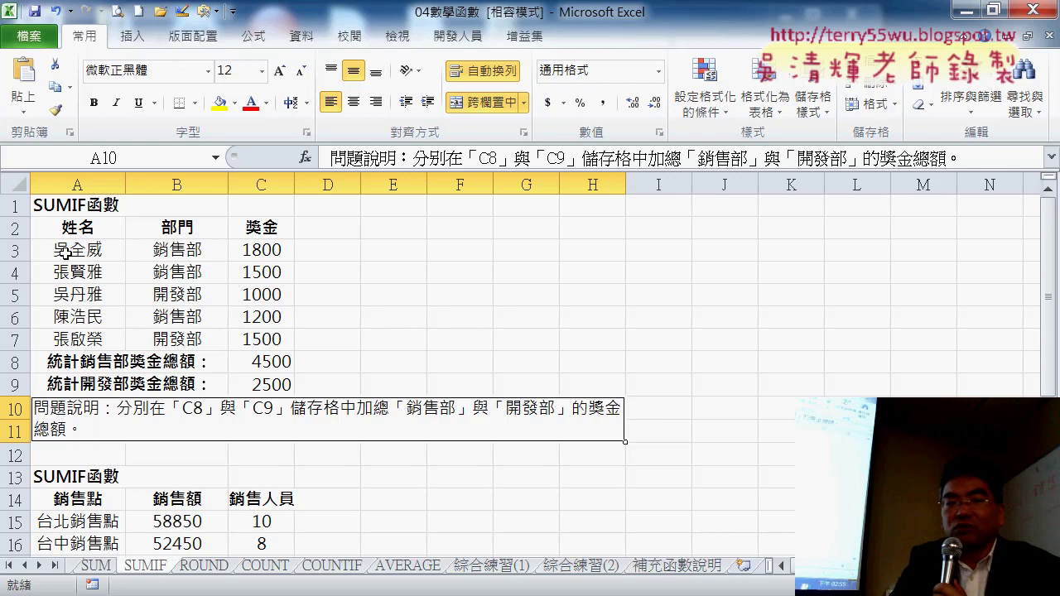
left_click(183, 247)
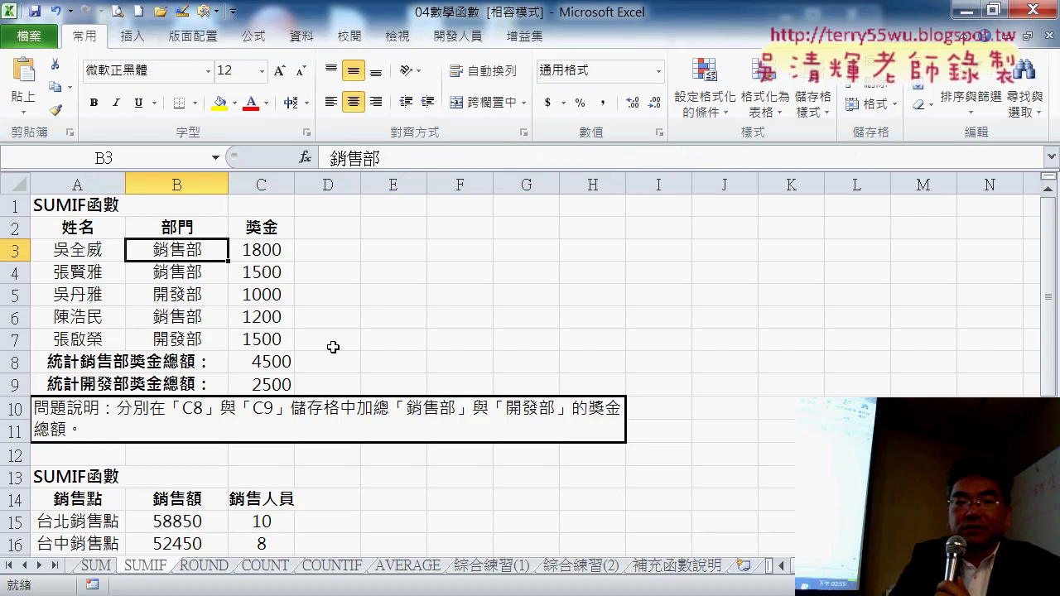
scroll(333, 347, "down", 2)
- Scroll down to the sales table and mark the sales figures and salespeople counts
scroll(333, 347, "down", 1)
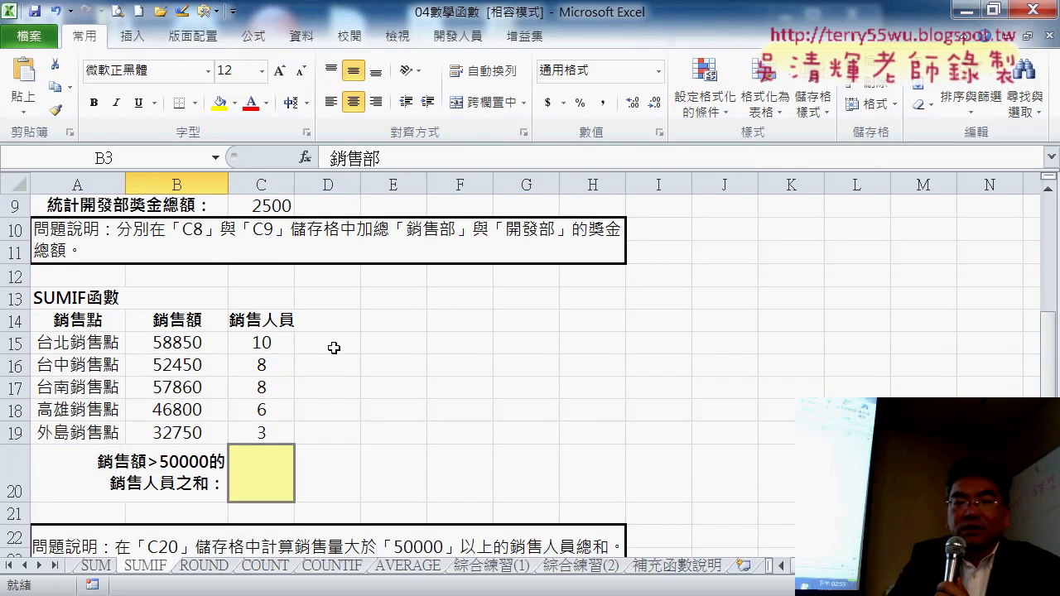
scroll(334, 348, "down", 1)
left_click_drag(176, 295, 197, 381)
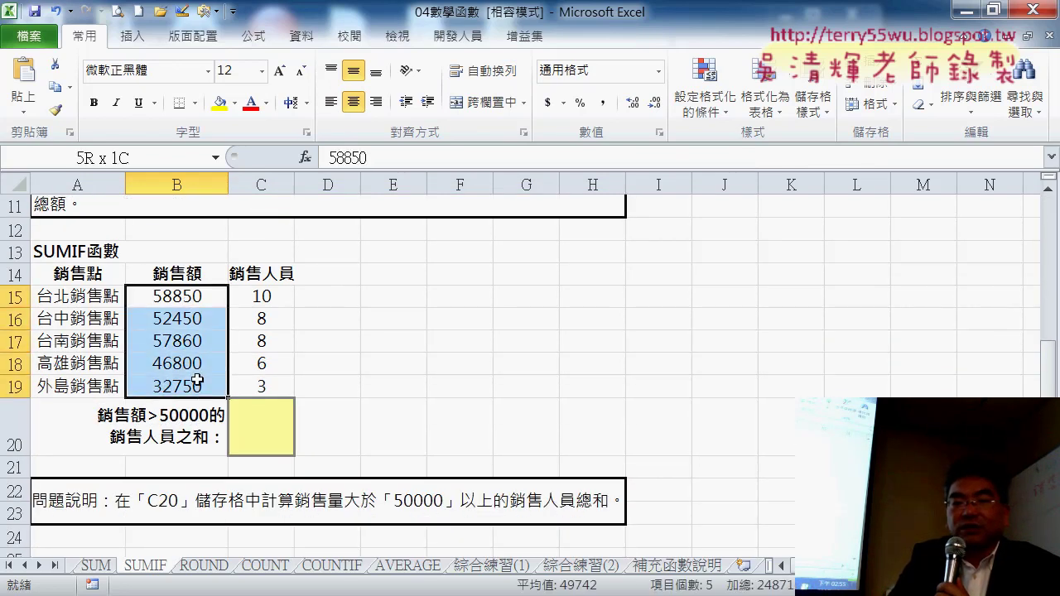
left_click(258, 440)
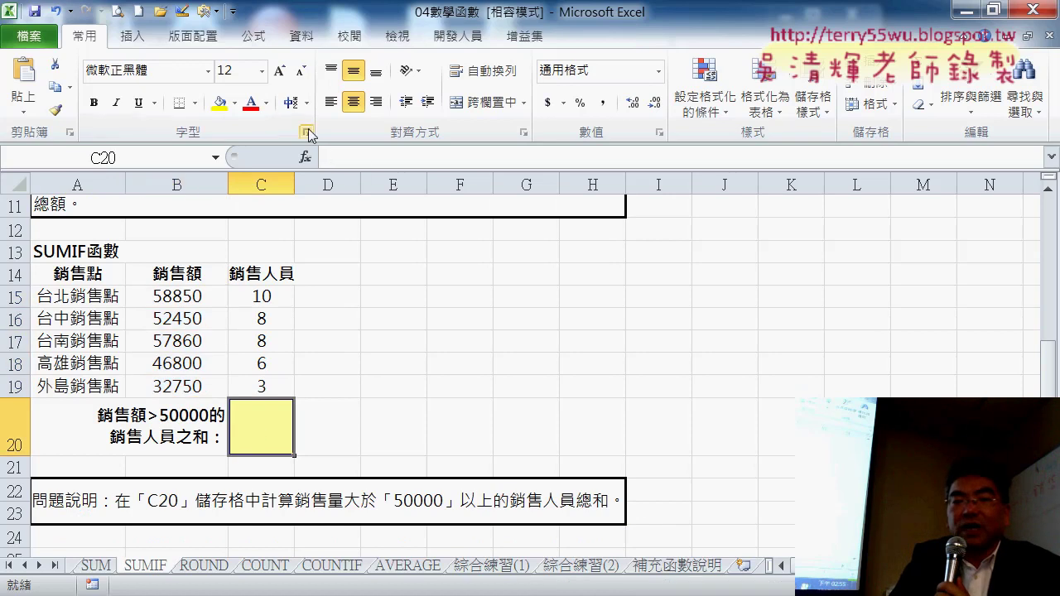
left_click_drag(187, 295, 184, 338)
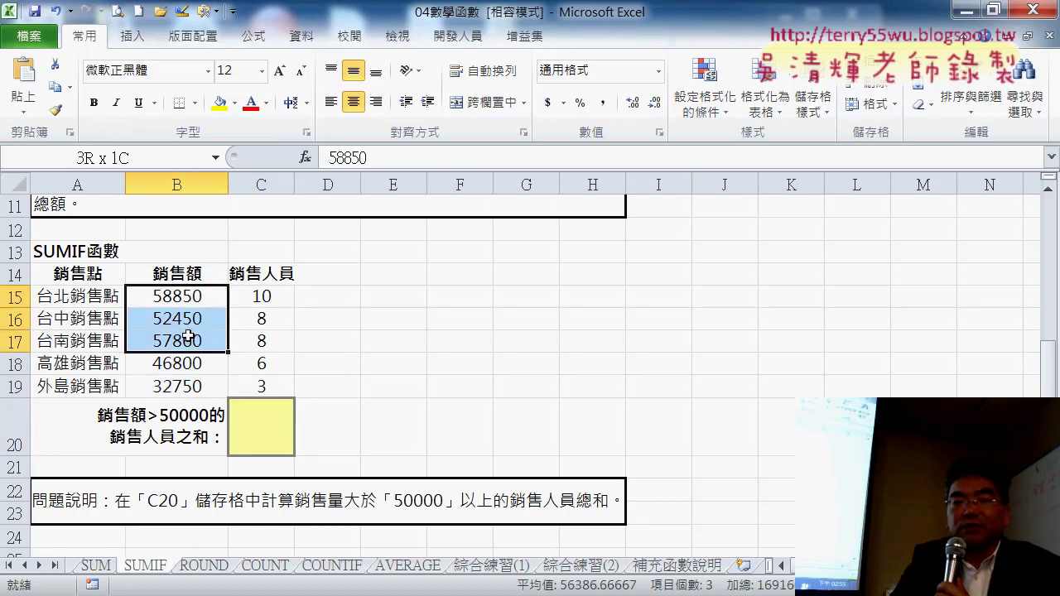
left_click_drag(266, 298, 267, 323)
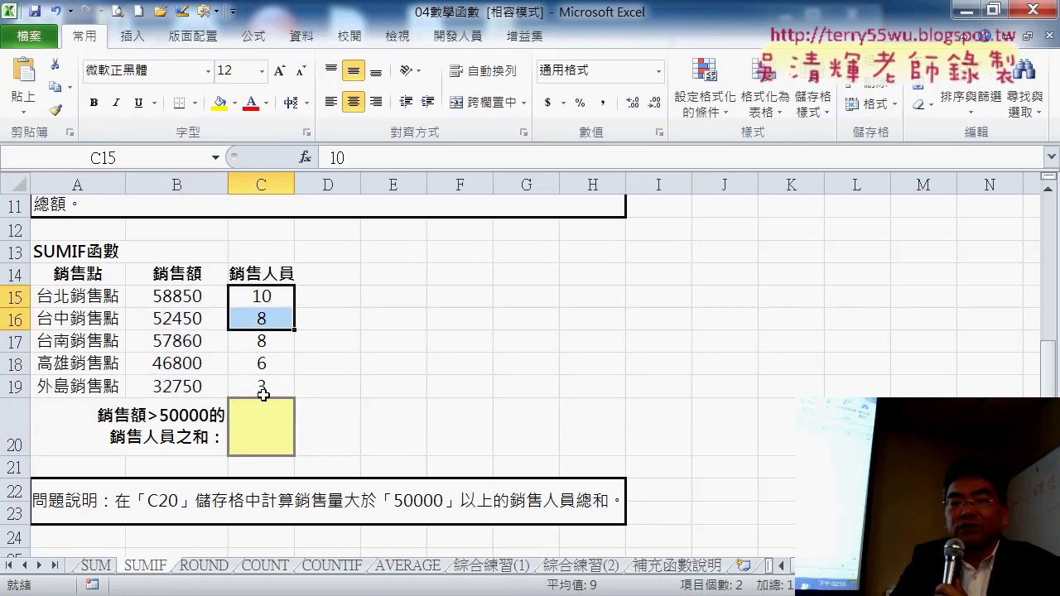
- Insert SUMIF into C20 from the recently used functions category
left_click(262, 419)
left_click(304, 158)
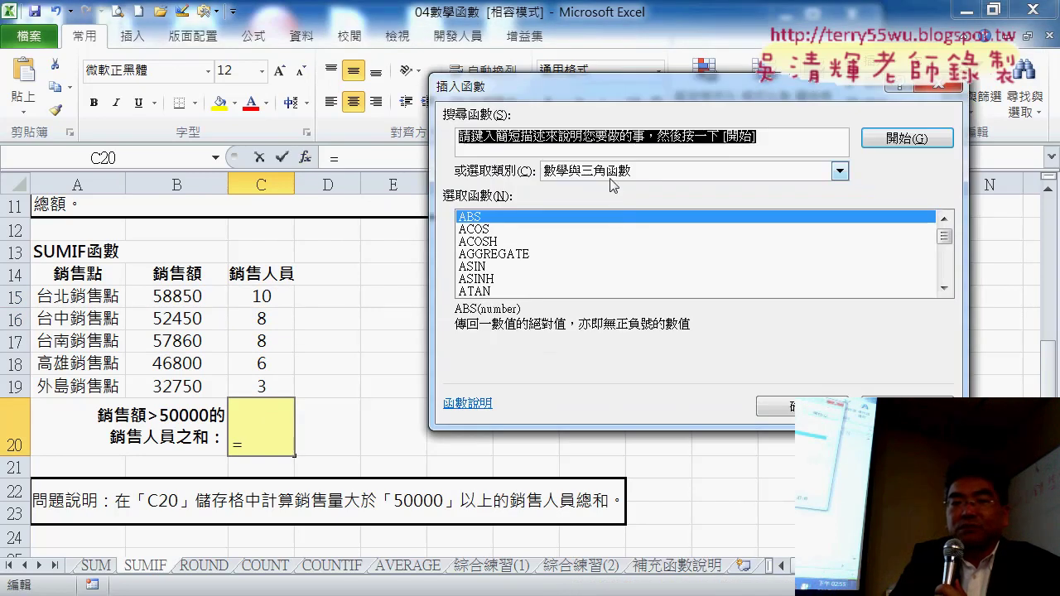
left_click(839, 171)
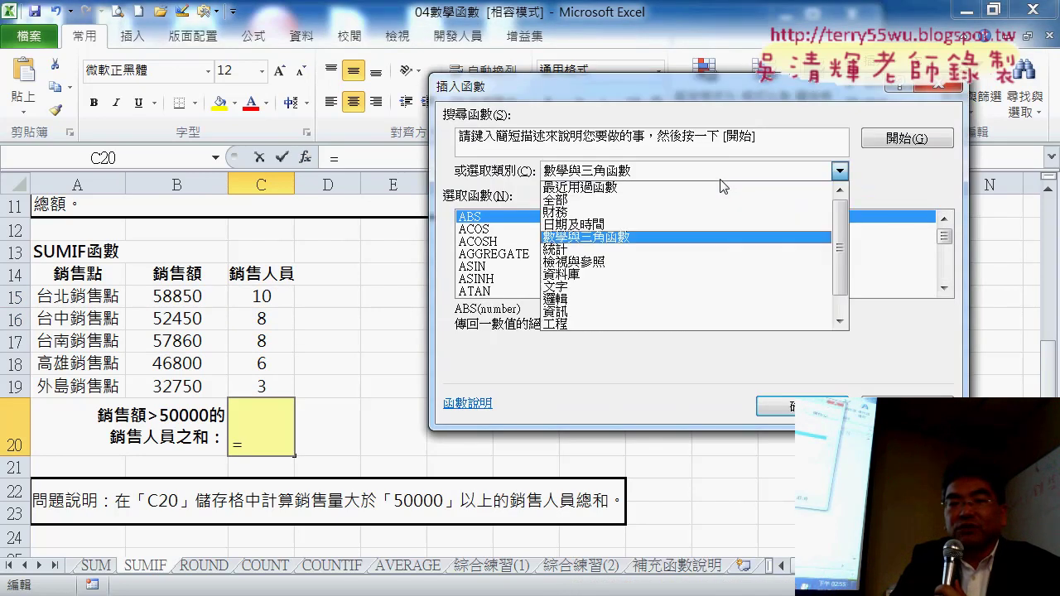
left_click(714, 188)
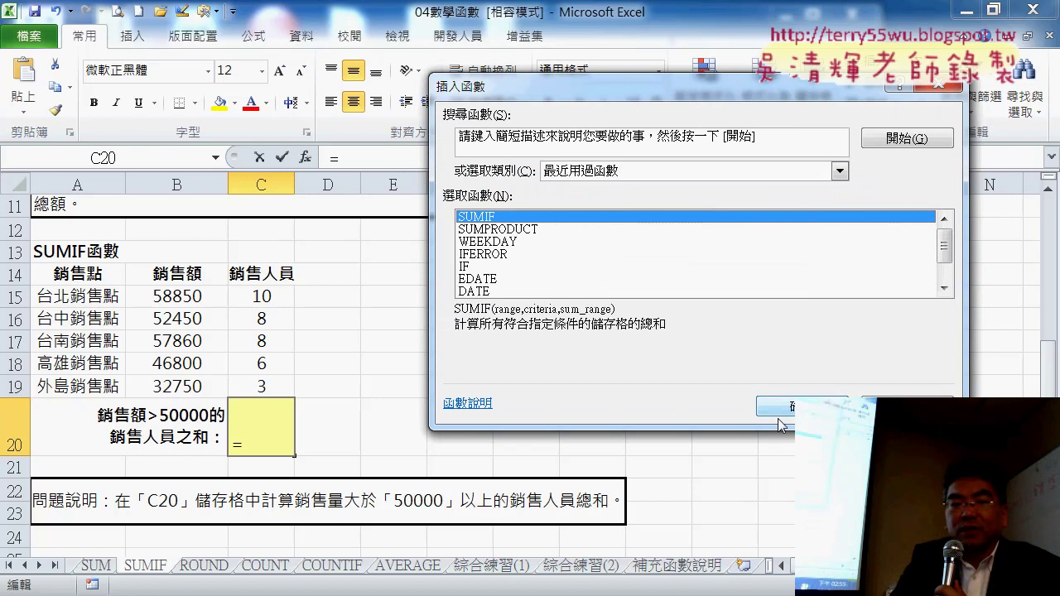
left_click(800, 405)
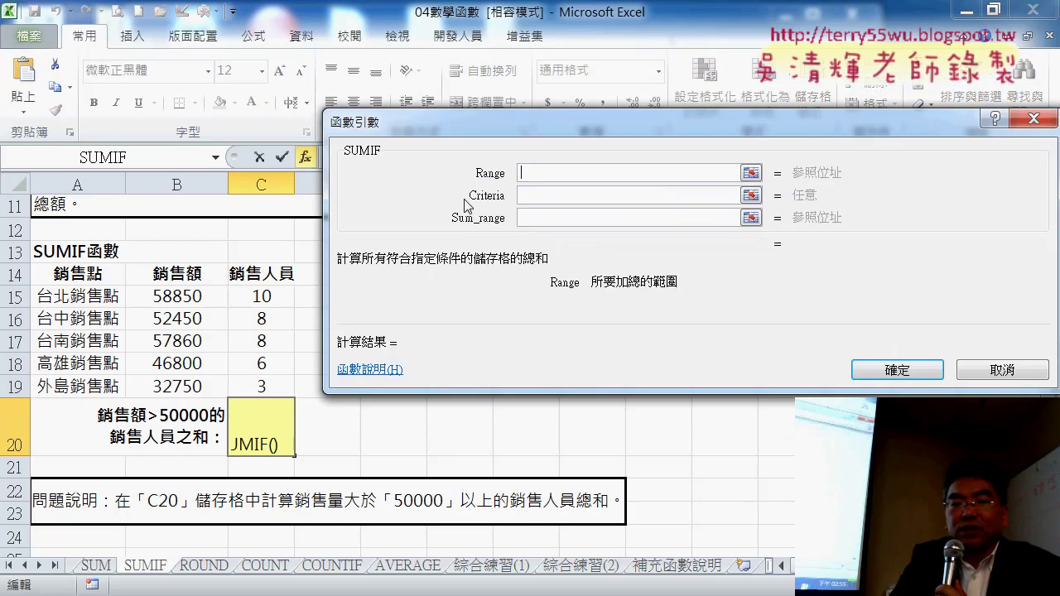
- Set SUMIF Range B15:B19, Criteria >50000 and Sum_range C15:C19, so C20 shows 26
left_click_drag(182, 299, 176, 386)
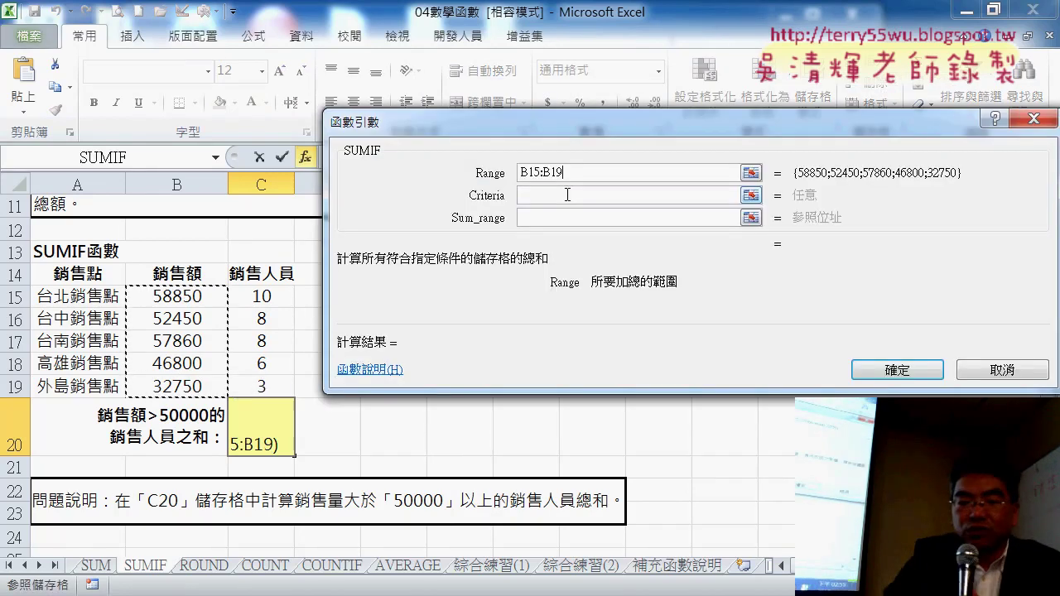
left_click(570, 199)
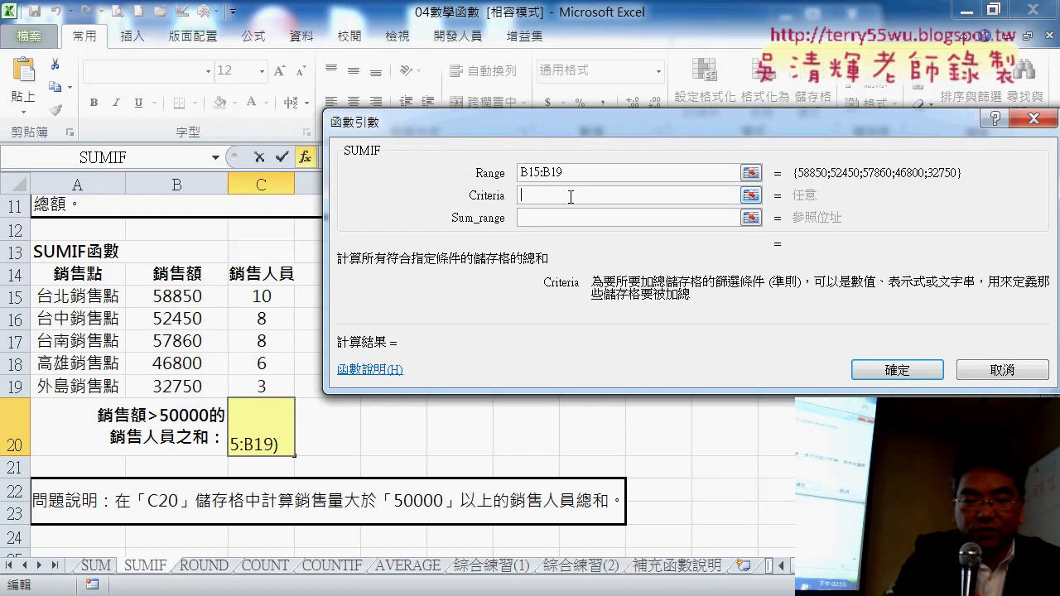
type(">5")
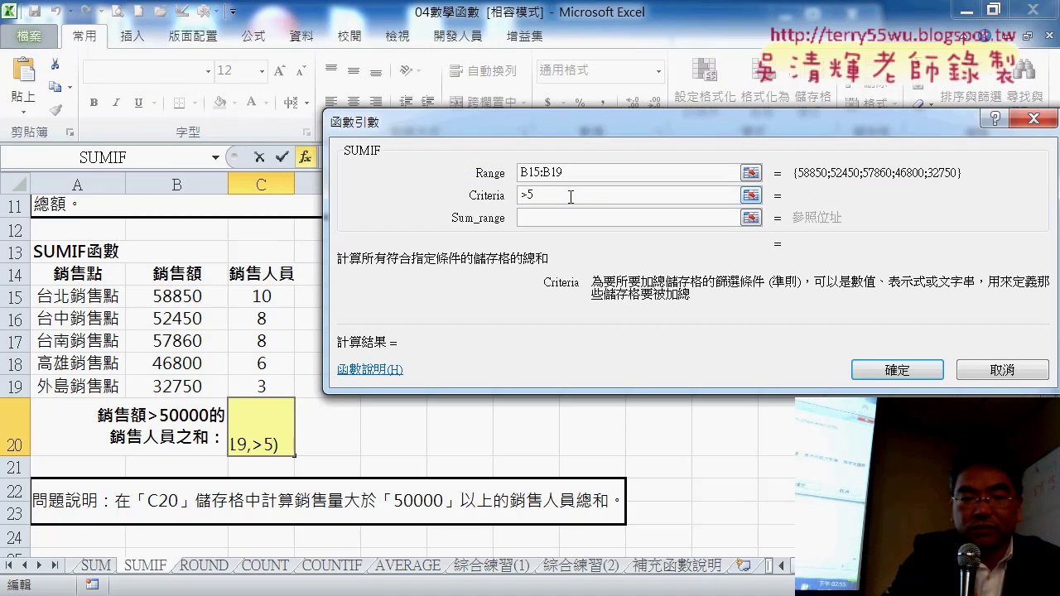
type("ㄊ")
key("BackSpace")
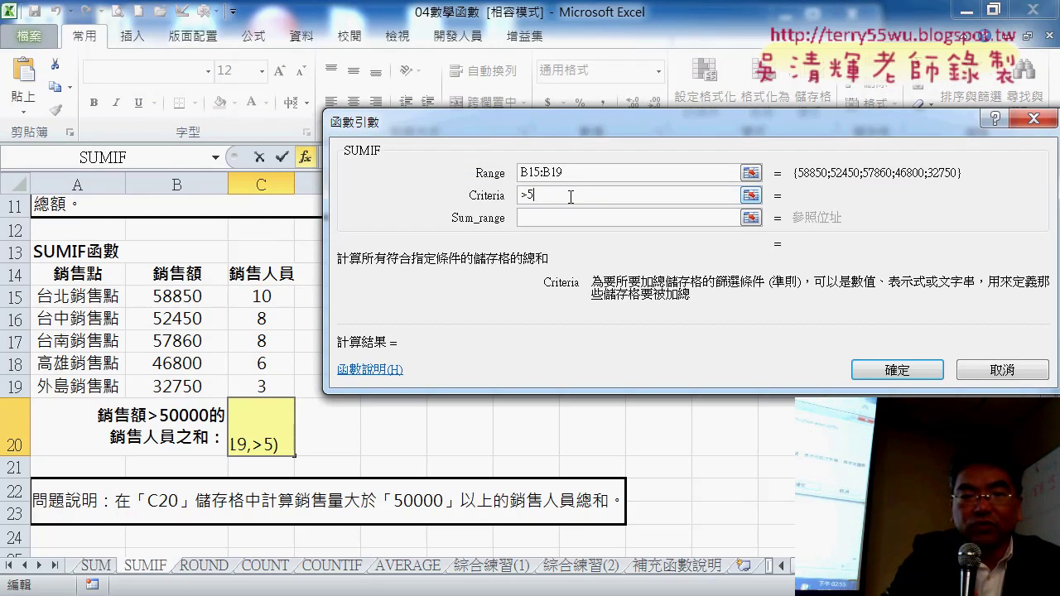
type("0000")
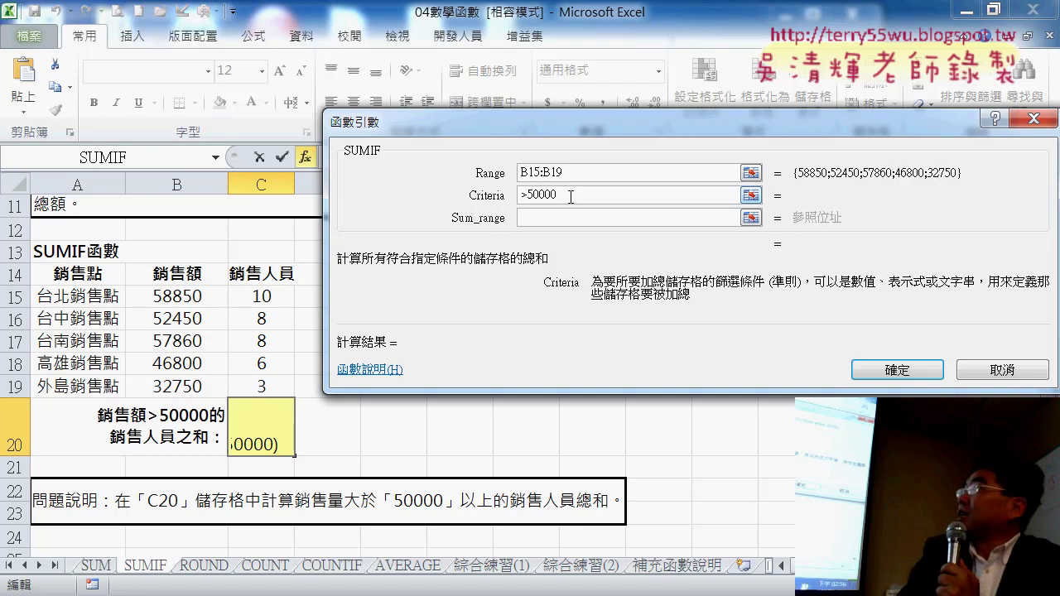
left_click(545, 213)
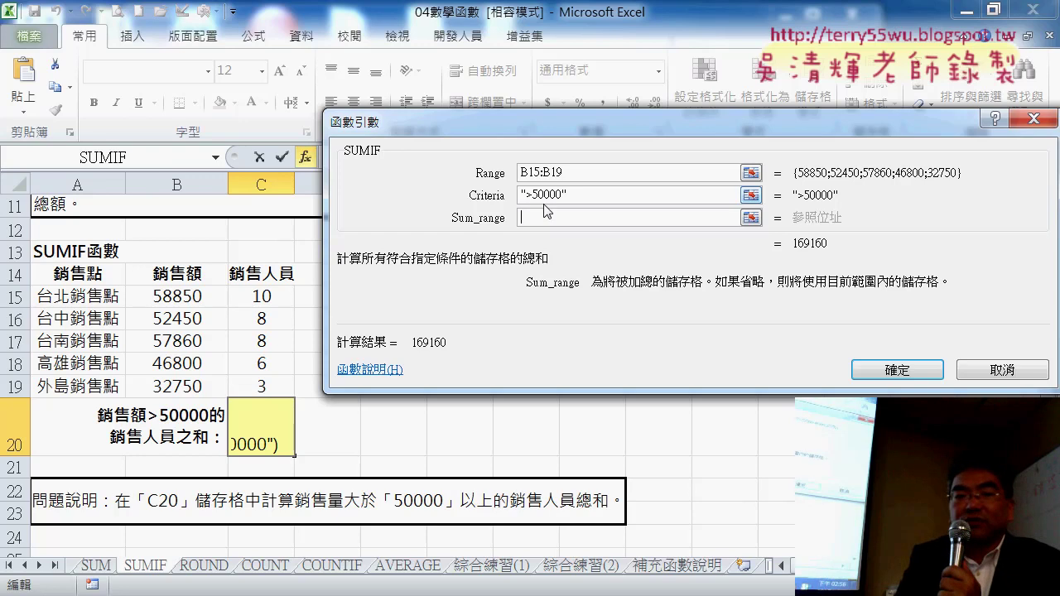
left_click_drag(279, 305, 261, 386)
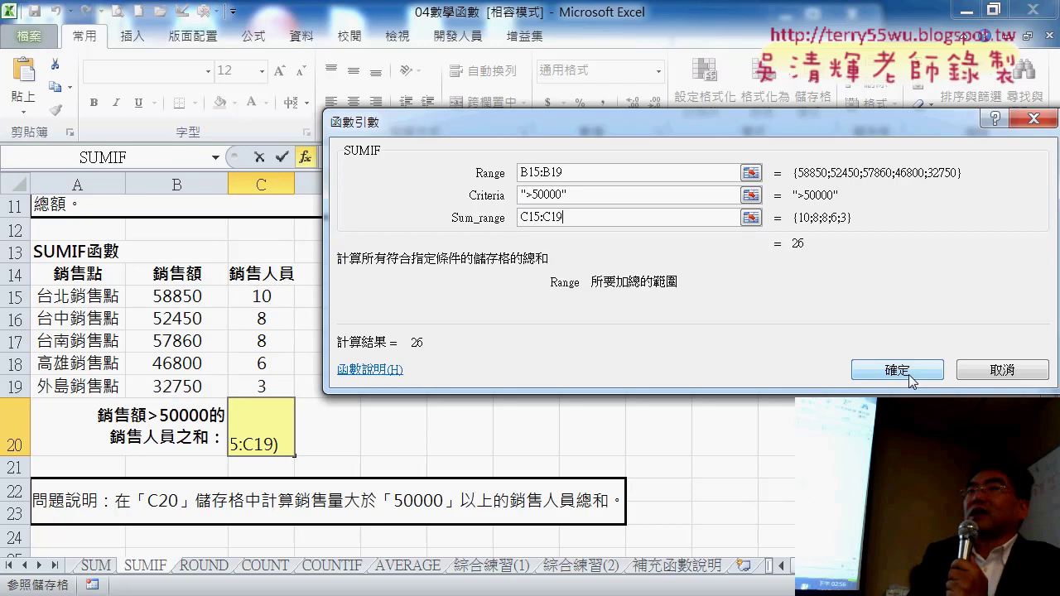
left_click(895, 364)
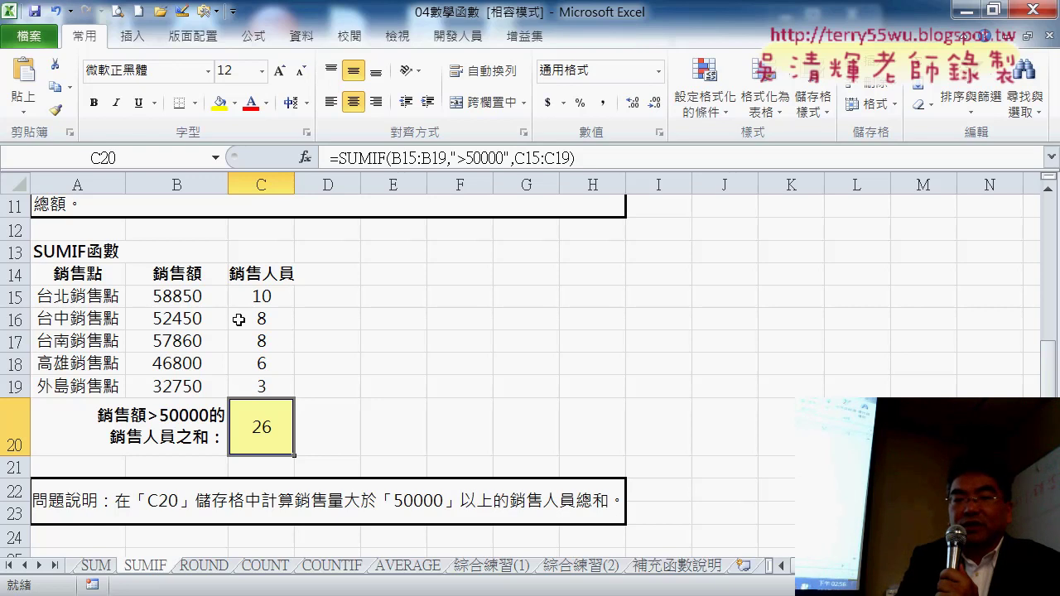
- Show the 綜合練習(2) sheet and reposition and enlarge its exercise instructions picture
left_click(598, 570)
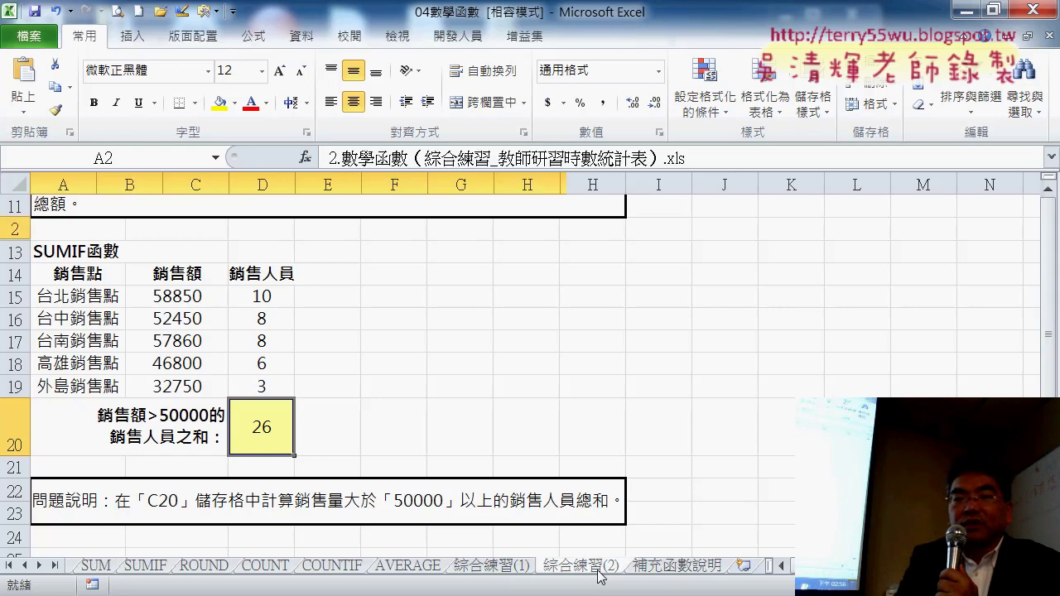
left_click_drag(447, 423, 447, 360)
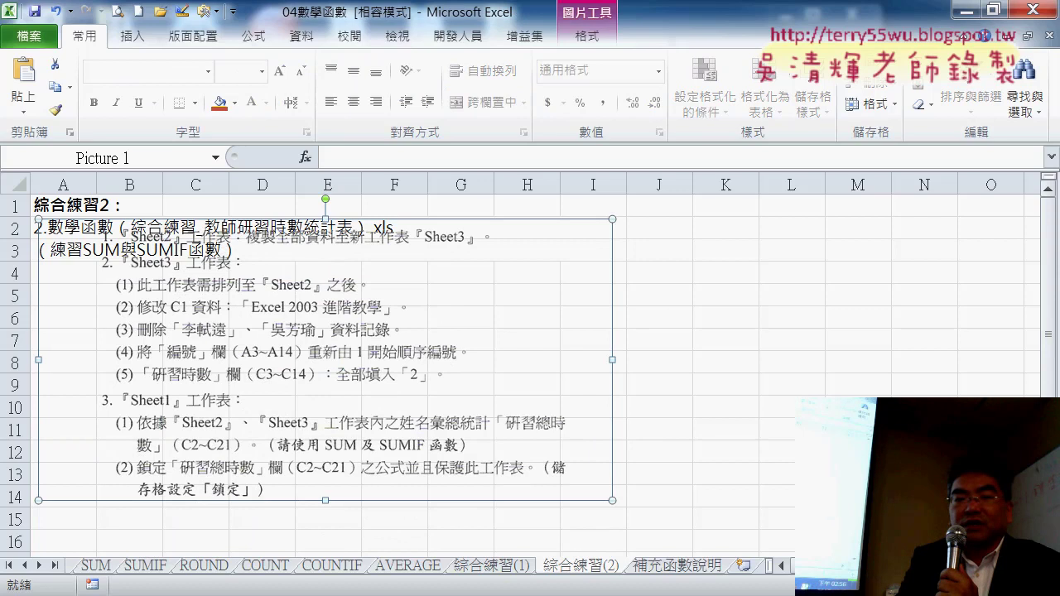
scroll(331, 348, "down", 1)
left_click_drag(393, 369, 404, 411)
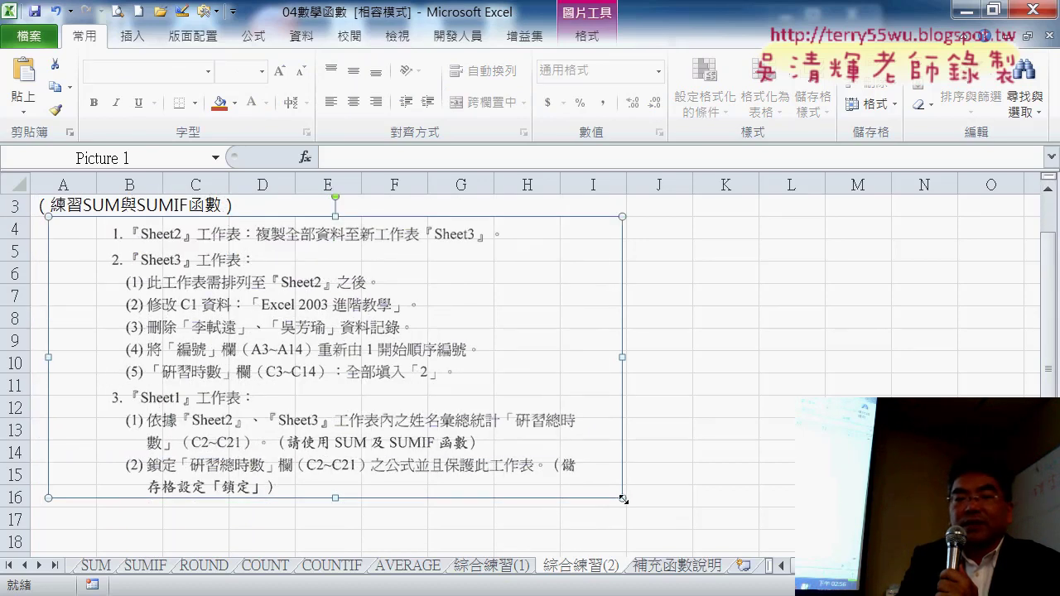
left_click(787, 478)
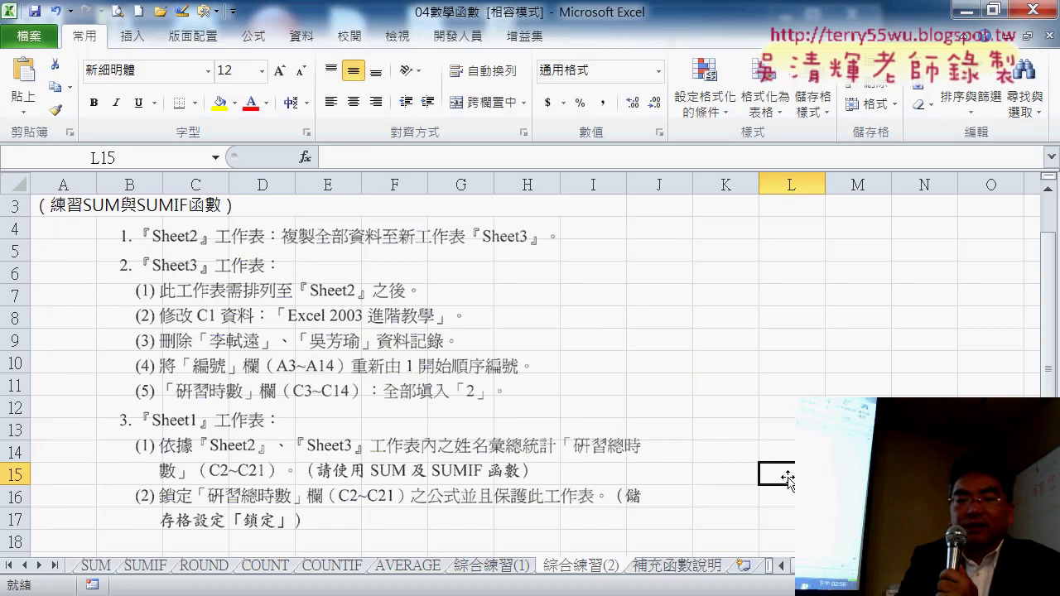
left_click(333, 343)
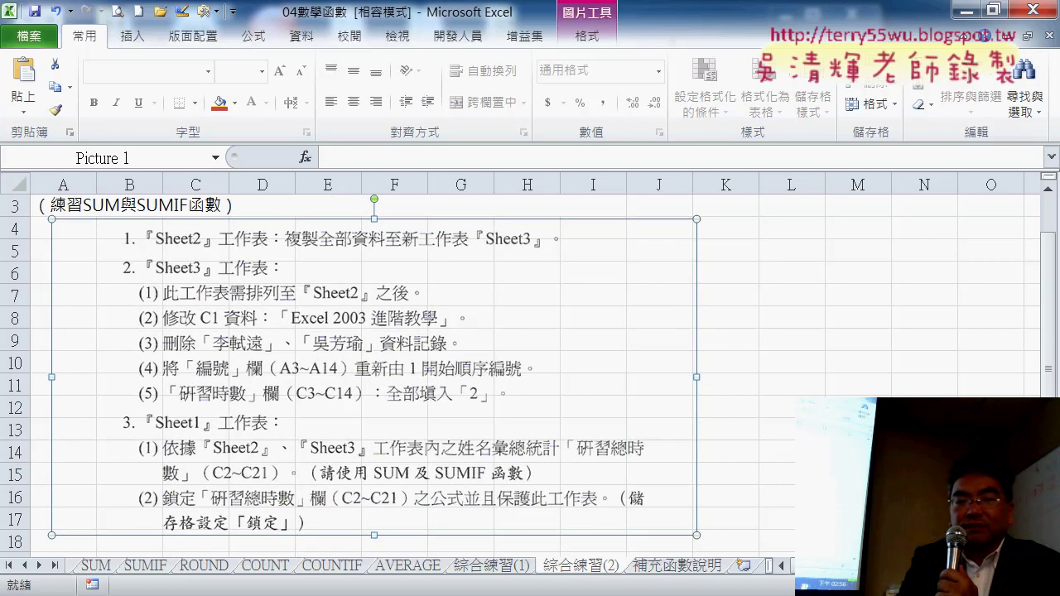
left_click(318, 592)
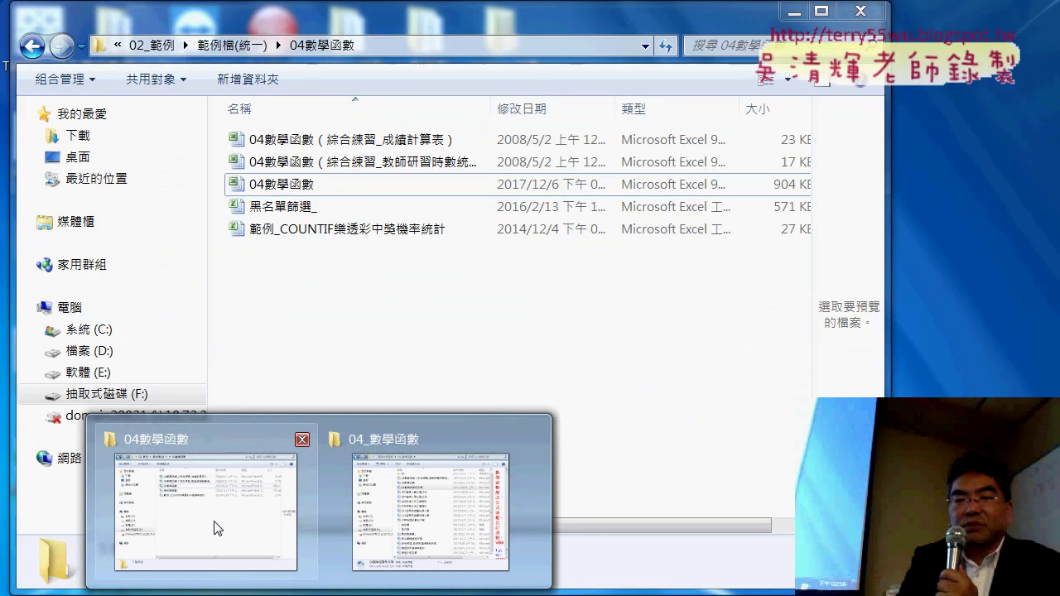
- Widen the Name column in the 04數學函數 folder and open the teacher training-hours workbook
left_click(215, 522)
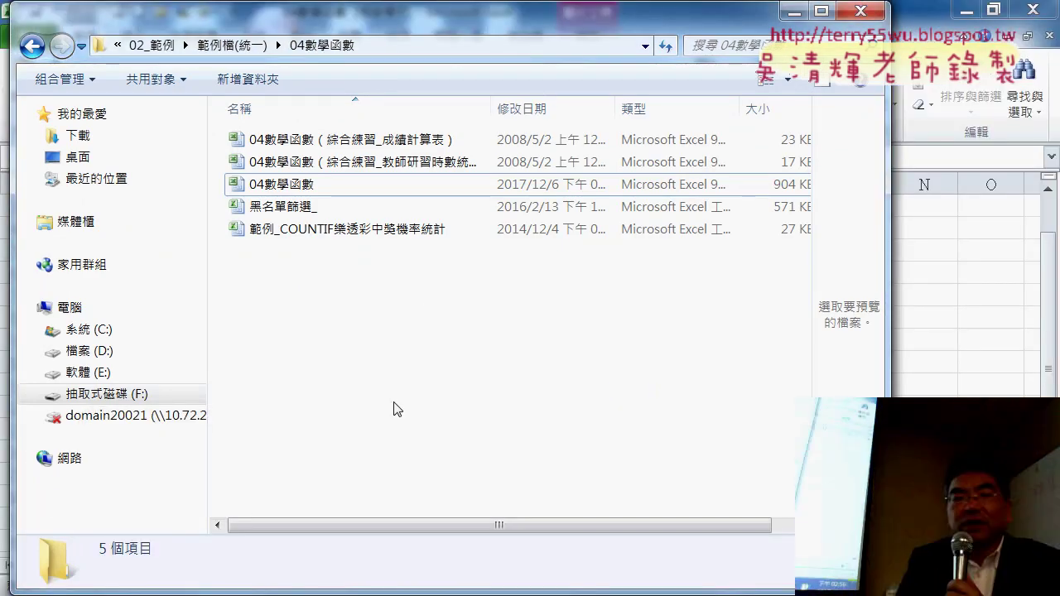
left_click_drag(495, 114, 582, 111)
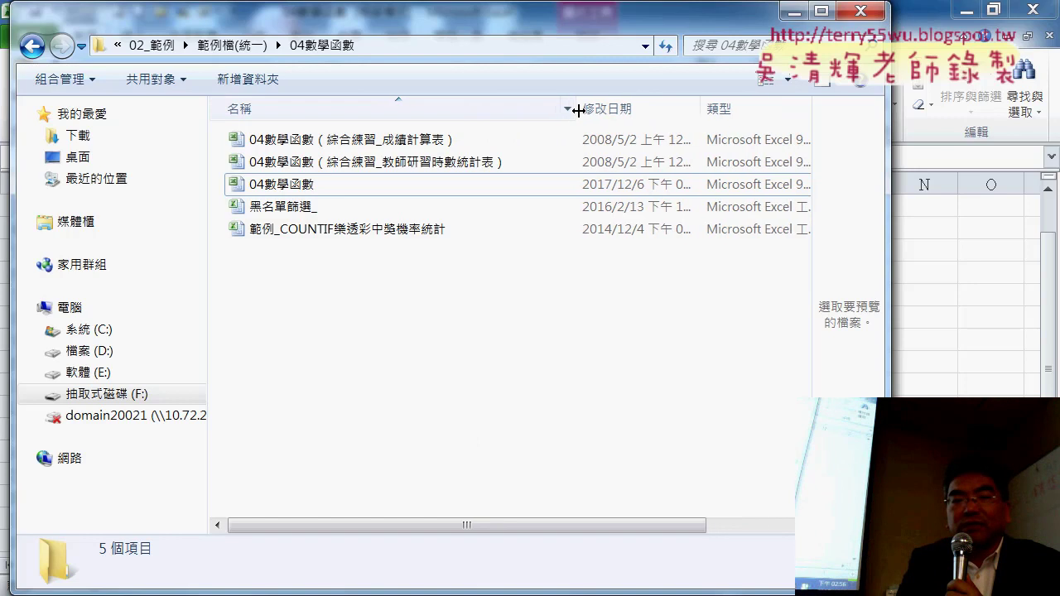
left_click(408, 168)
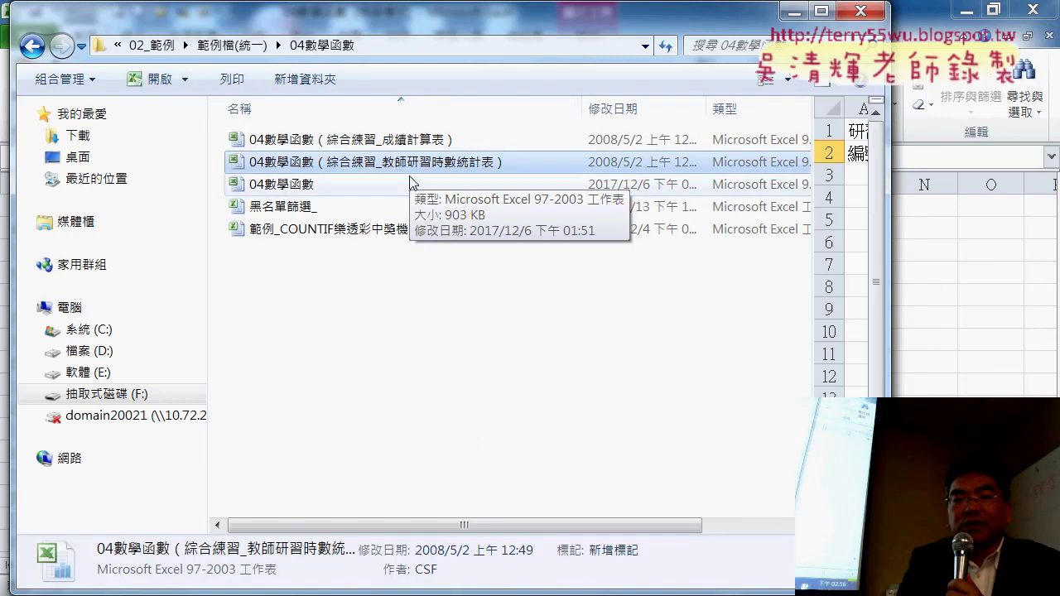
mouse_move(377, 161)
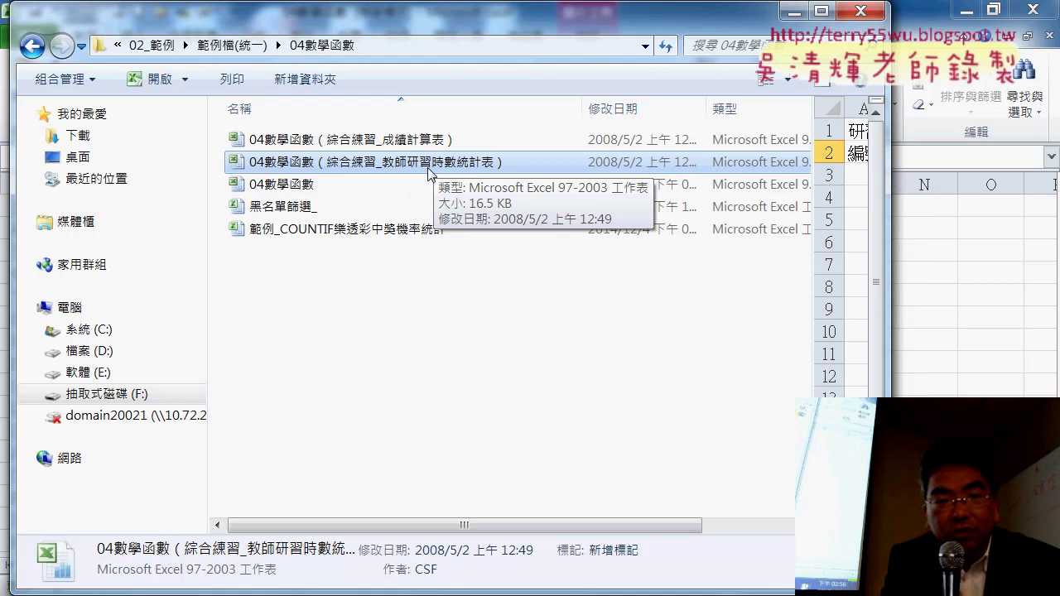
double_click(432, 168)
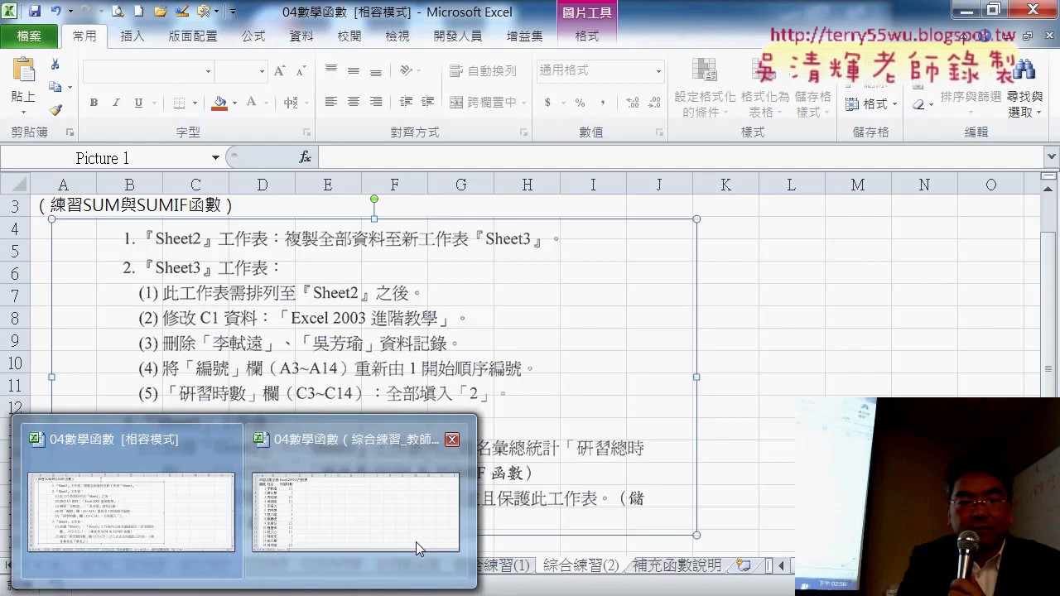
- Compare the teacher names on Sheet1 with the hours table on Sheet2
left_click(392, 528)
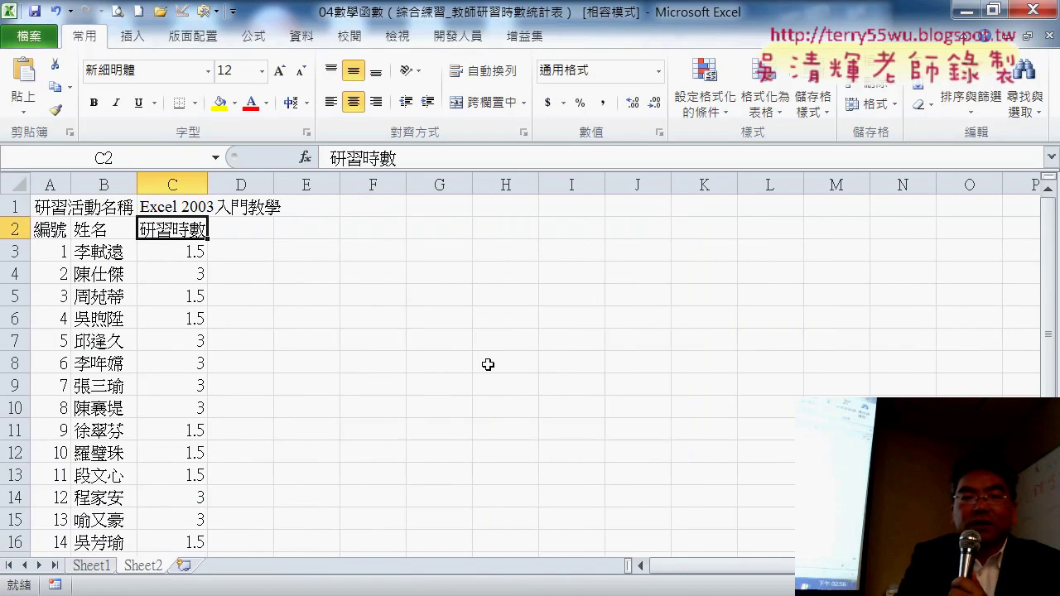
left_click(89, 568)
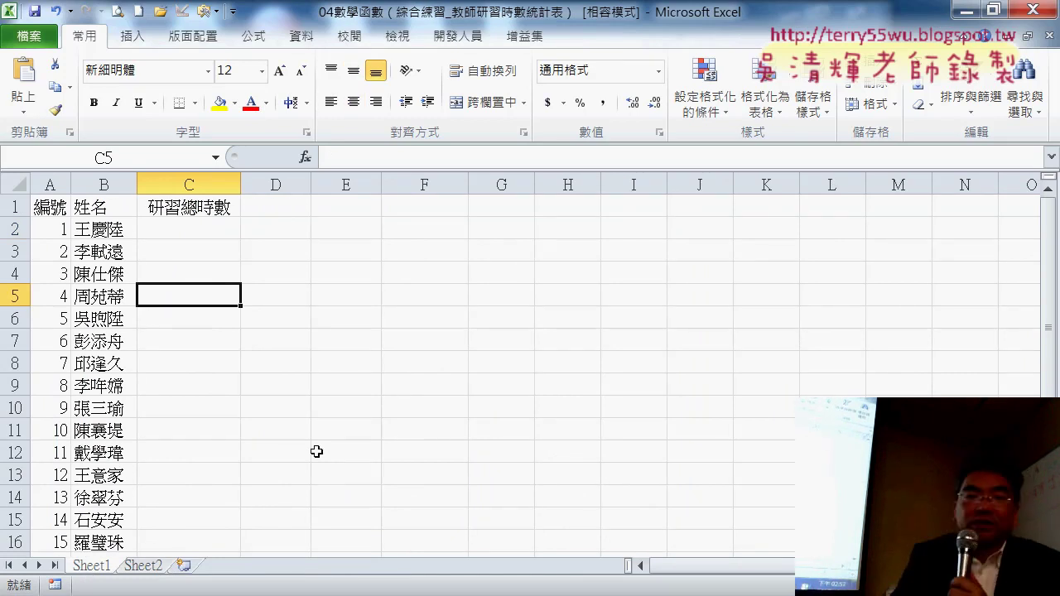
scroll(257, 481, "down", 2)
left_click_drag(124, 524, 104, 225)
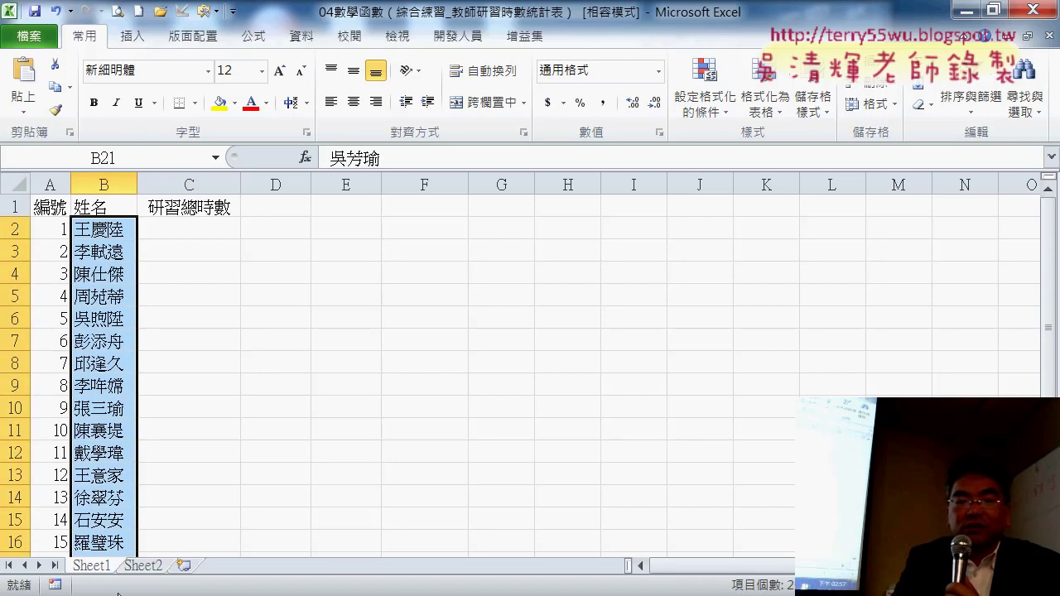
left_click(143, 567)
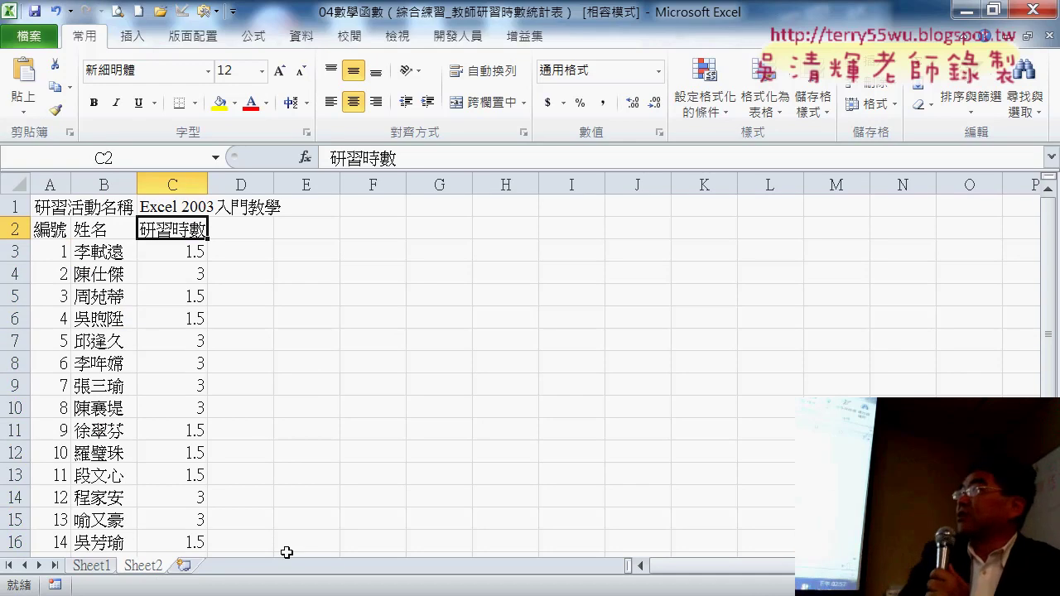
scroll(386, 335, "down", 1)
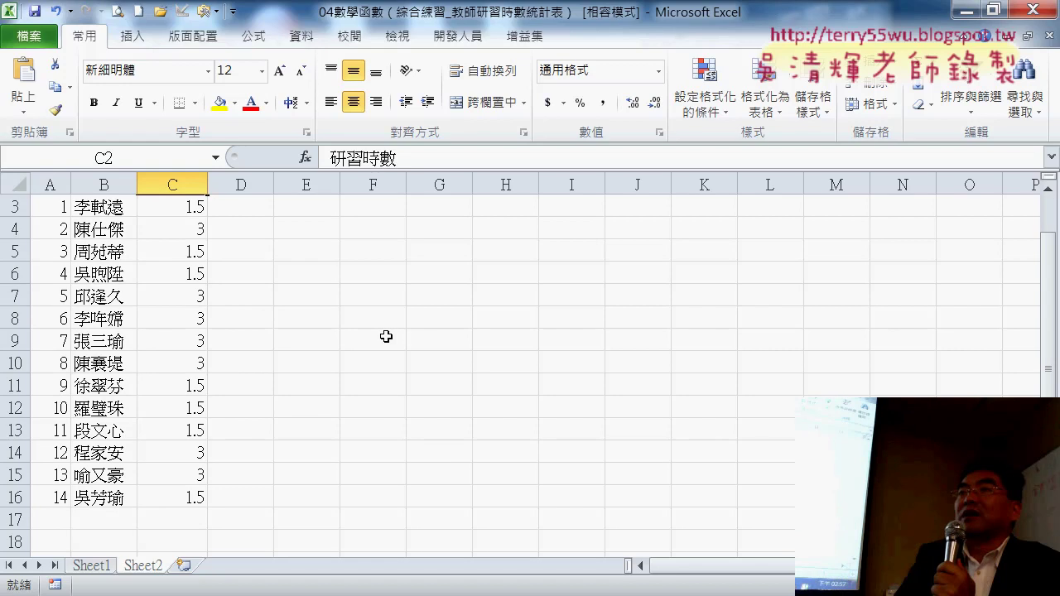
scroll(386, 336, "up", 1)
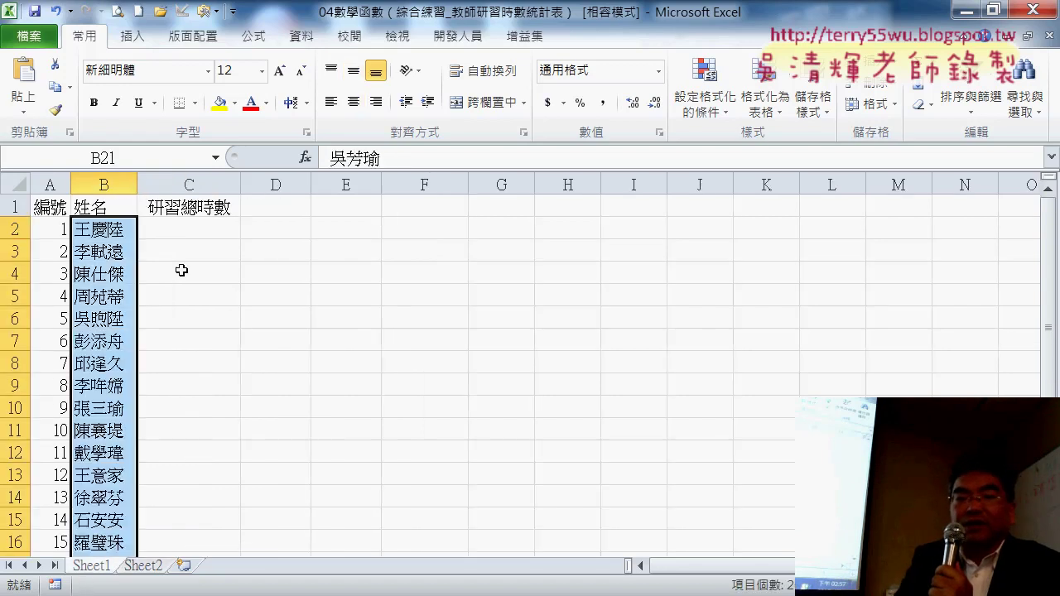
- Enter 0 as the first teacher's total in Sheet1 cell C2
left_click(199, 227)
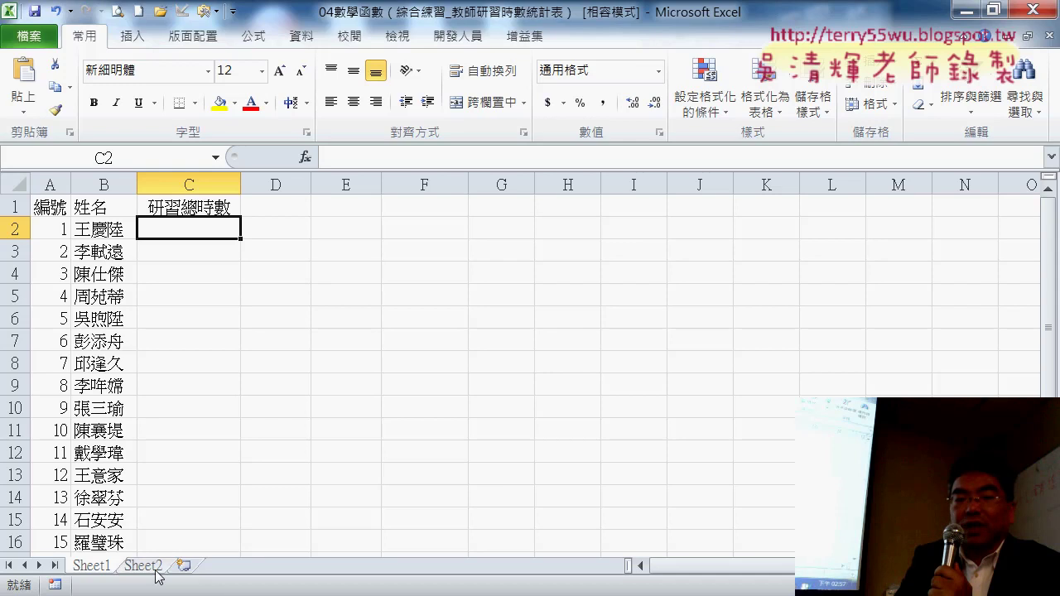
left_click(98, 570)
left_click(143, 566)
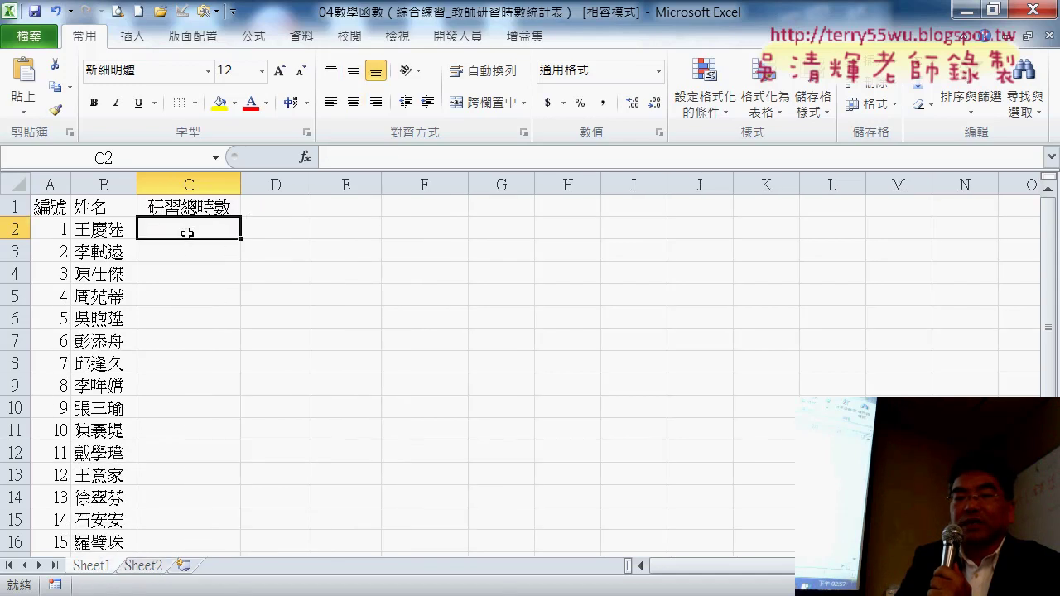
left_click(122, 231)
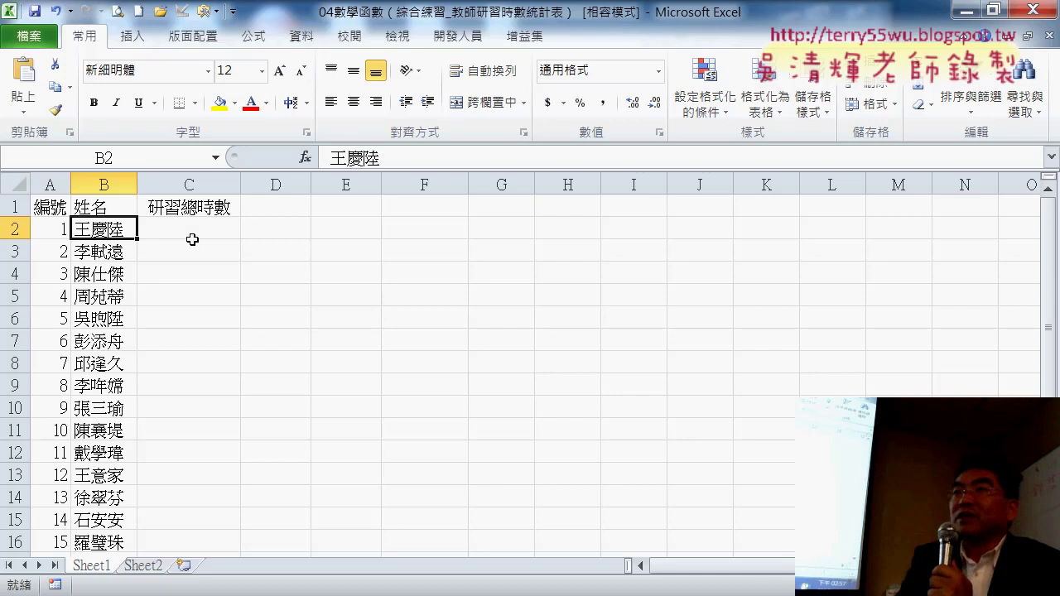
left_click(143, 566)
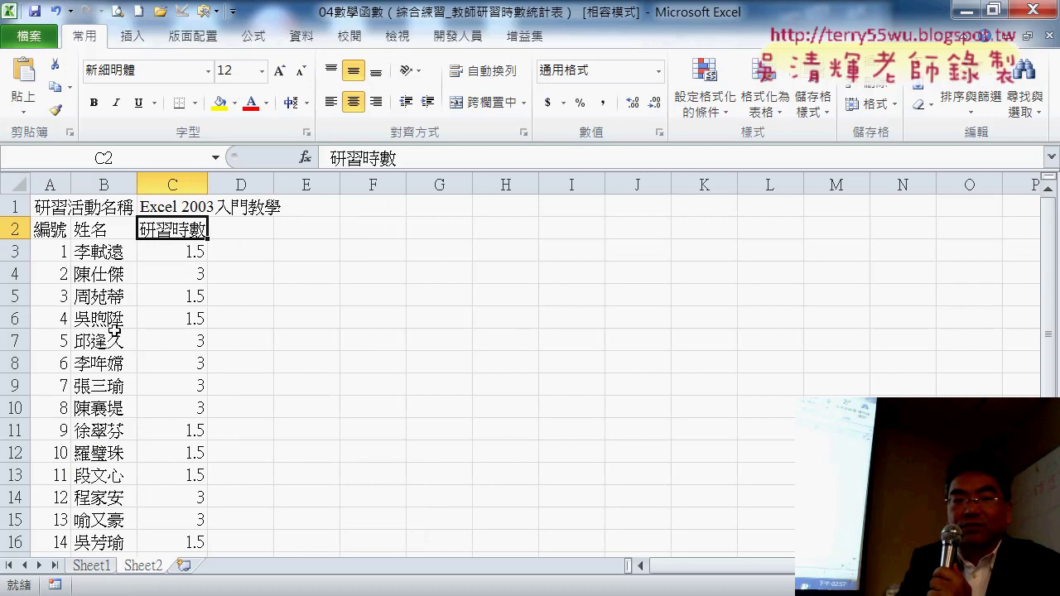
scroll(114, 329, "down", 2)
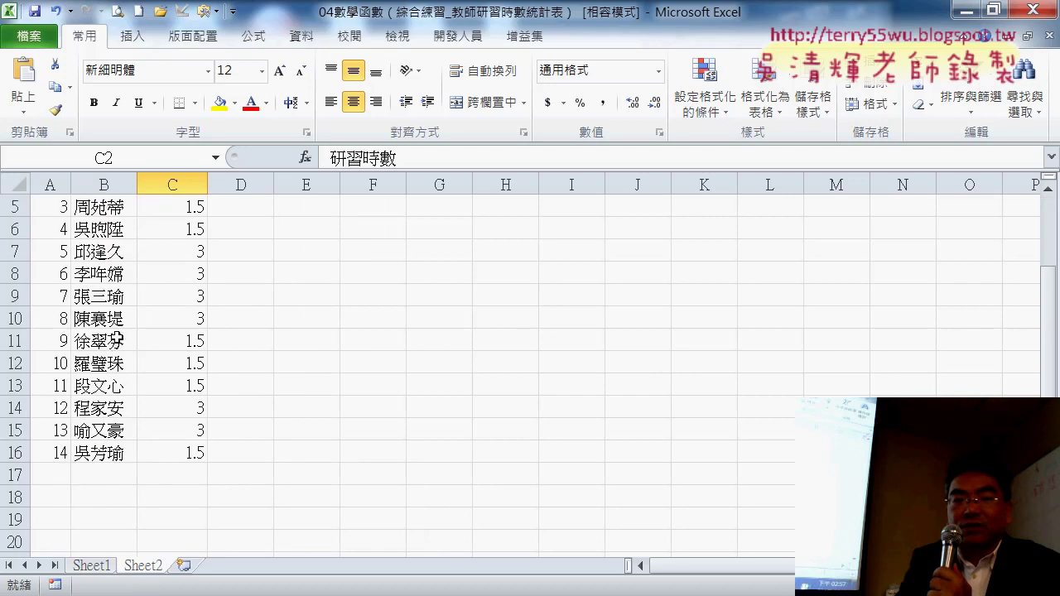
left_click(95, 566)
left_click(208, 227)
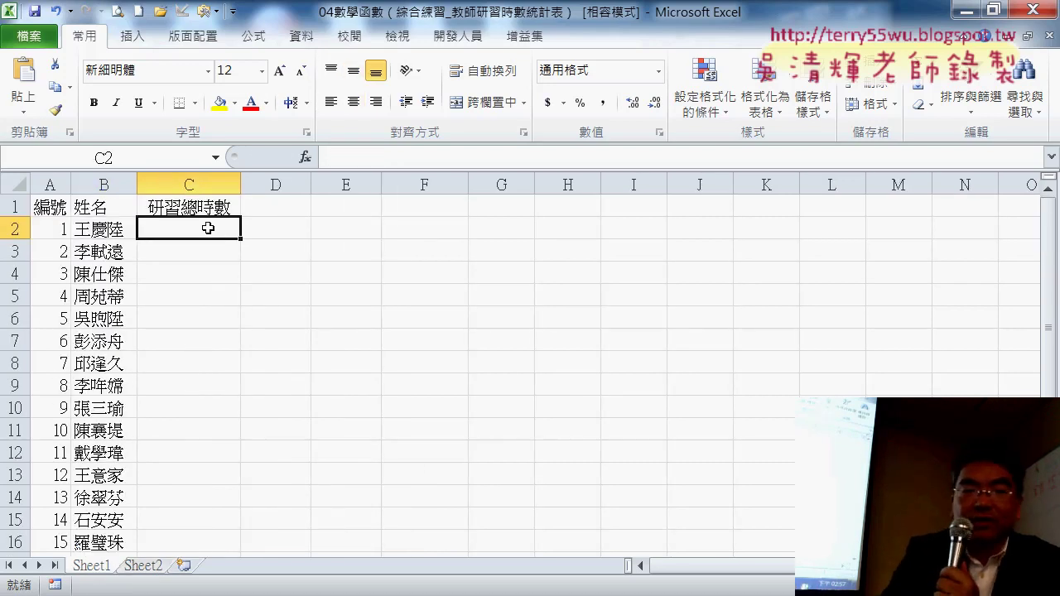
type("0")
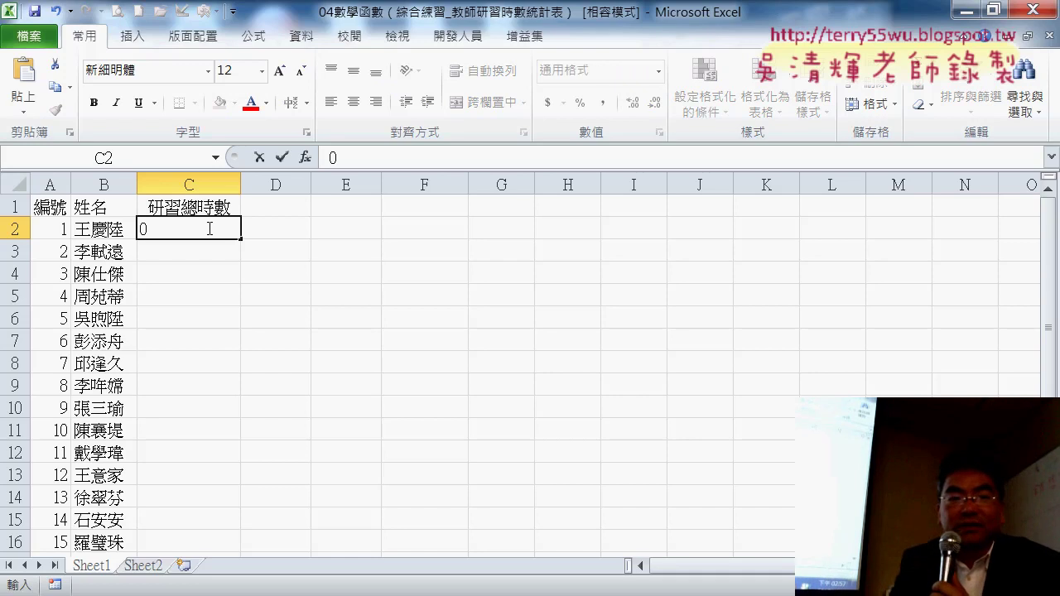
left_click(120, 255)
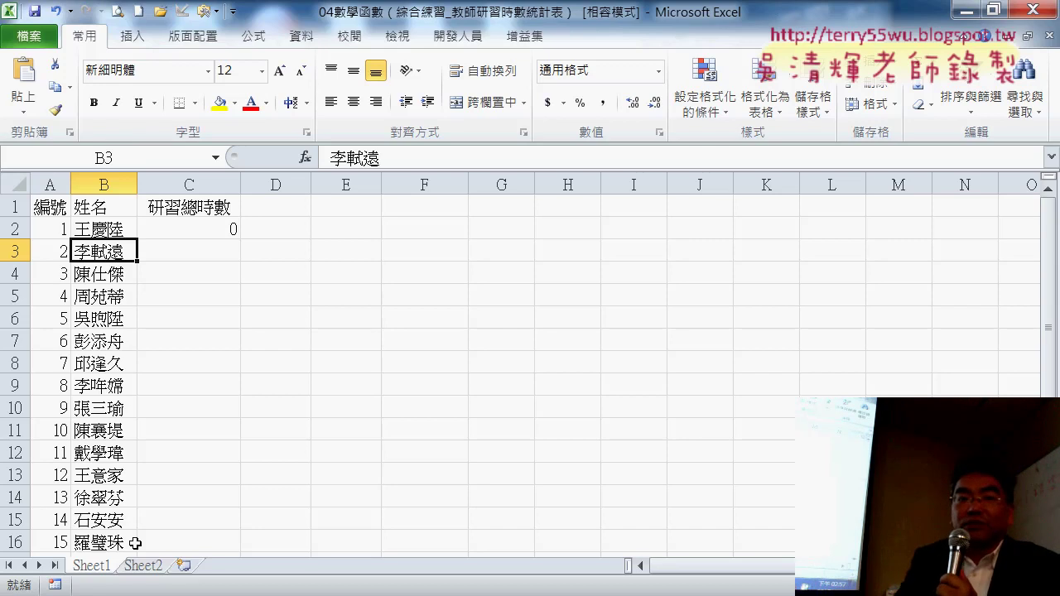
- Review Sheet2's hours column and select its course title in C1
left_click(142, 566)
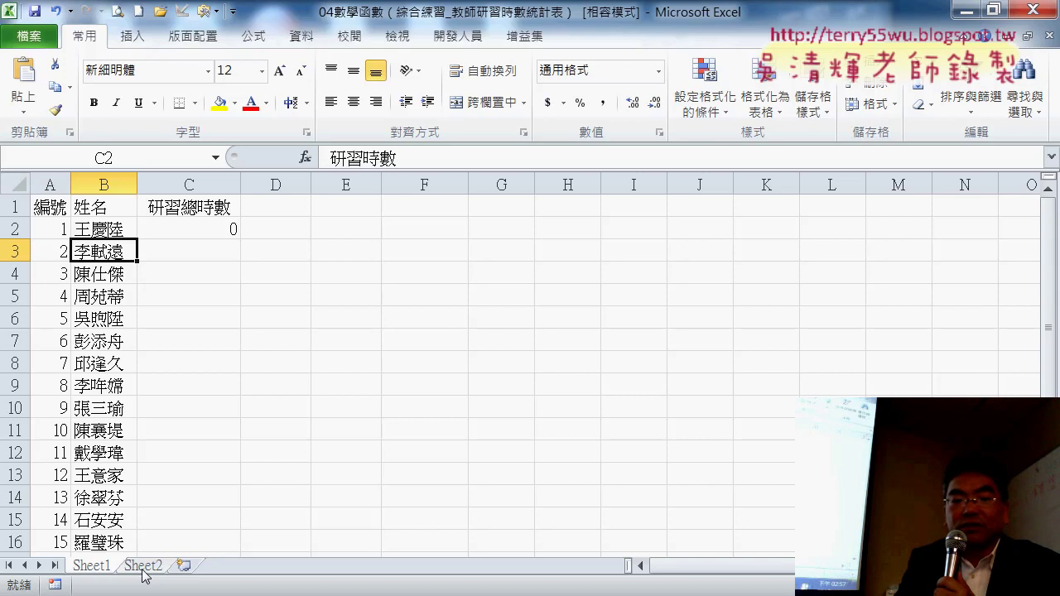
left_click(92, 566)
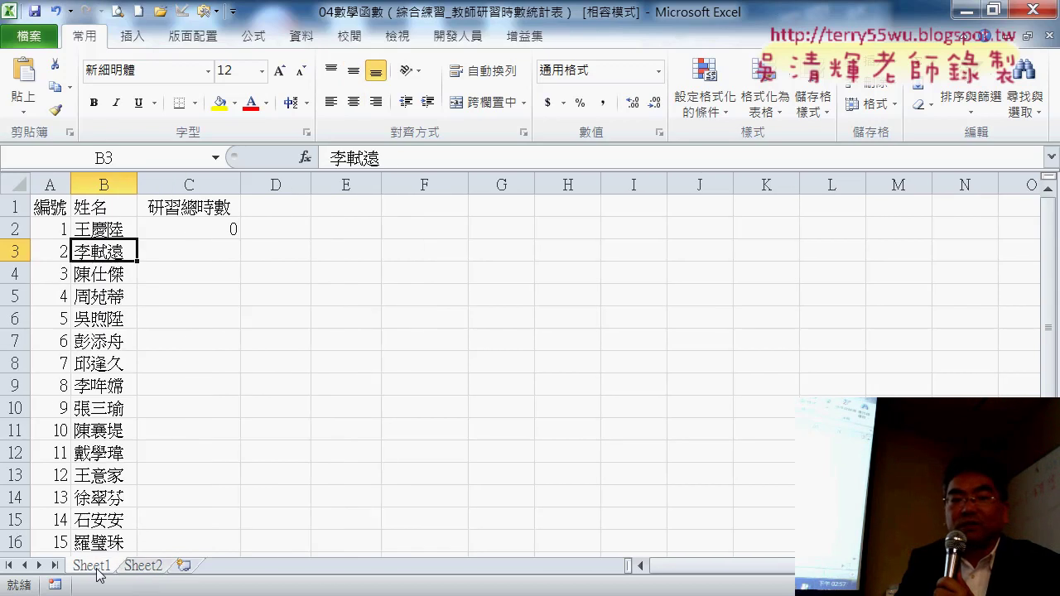
left_click(145, 568)
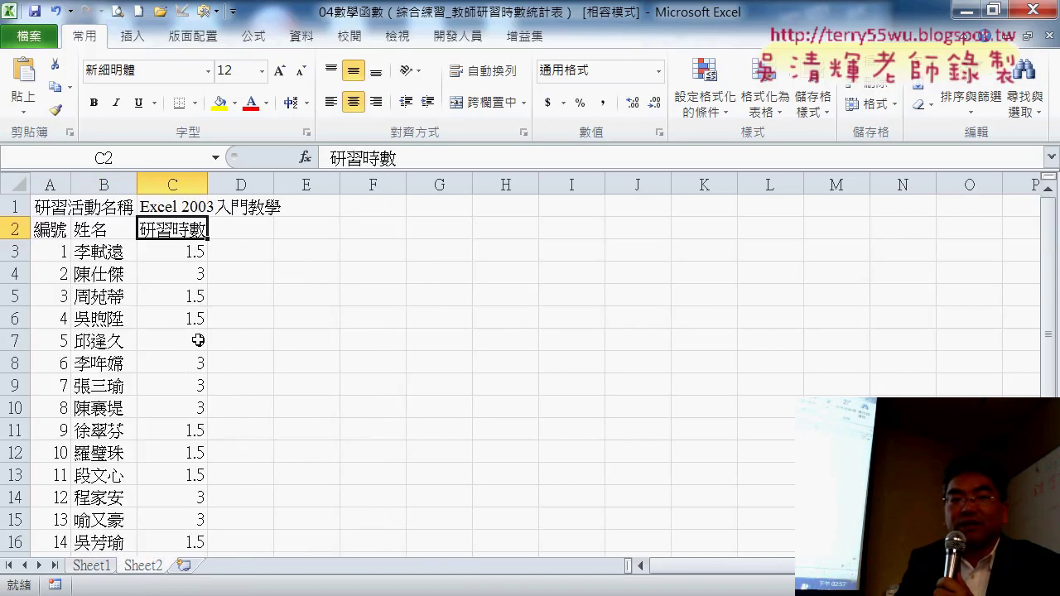
left_click_drag(195, 255, 178, 470)
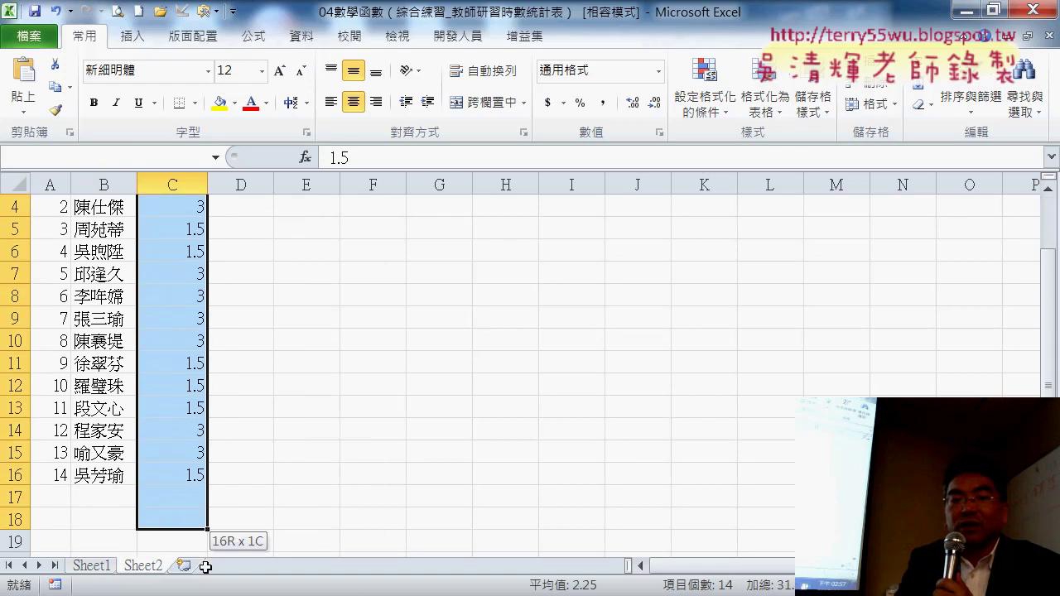
scroll(191, 472, "up", 1)
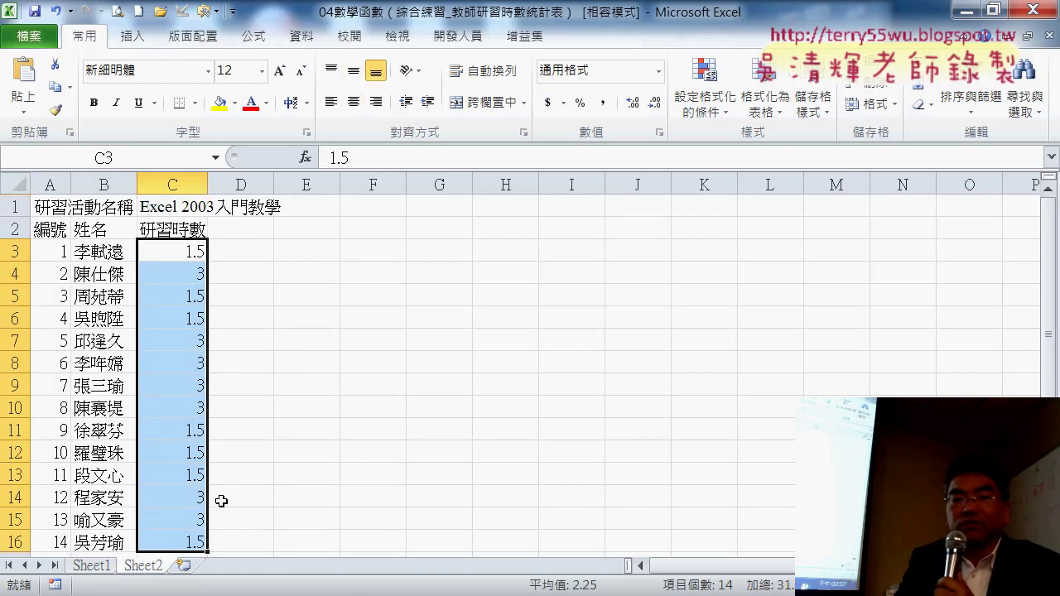
left_click(180, 206)
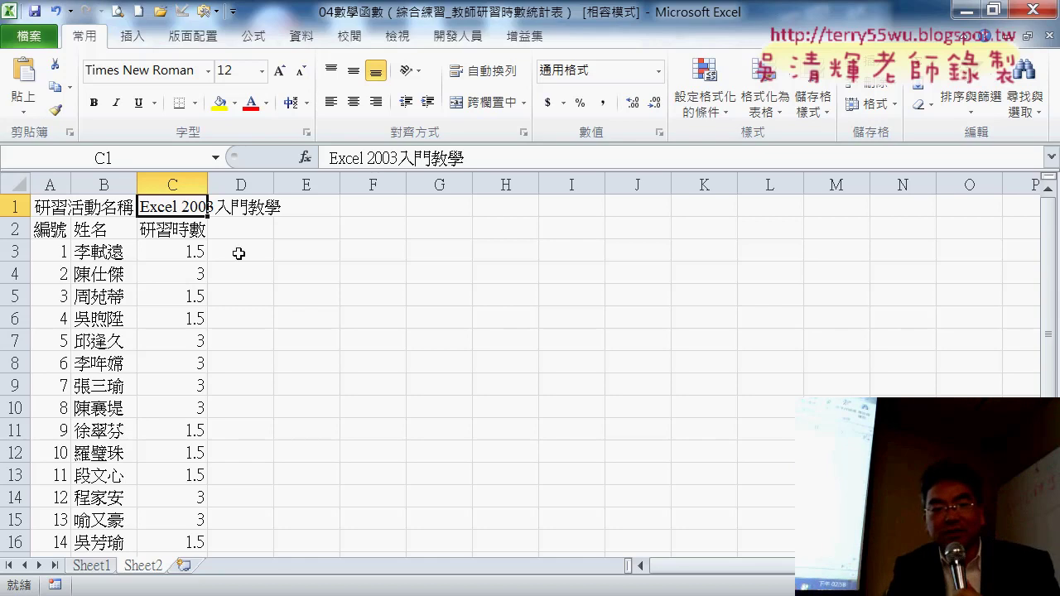
- Copy Sheet2 to a new sheet placed after it and name it Sheet3
left_click_drag(136, 566, 281, 565)
double_click(222, 570)
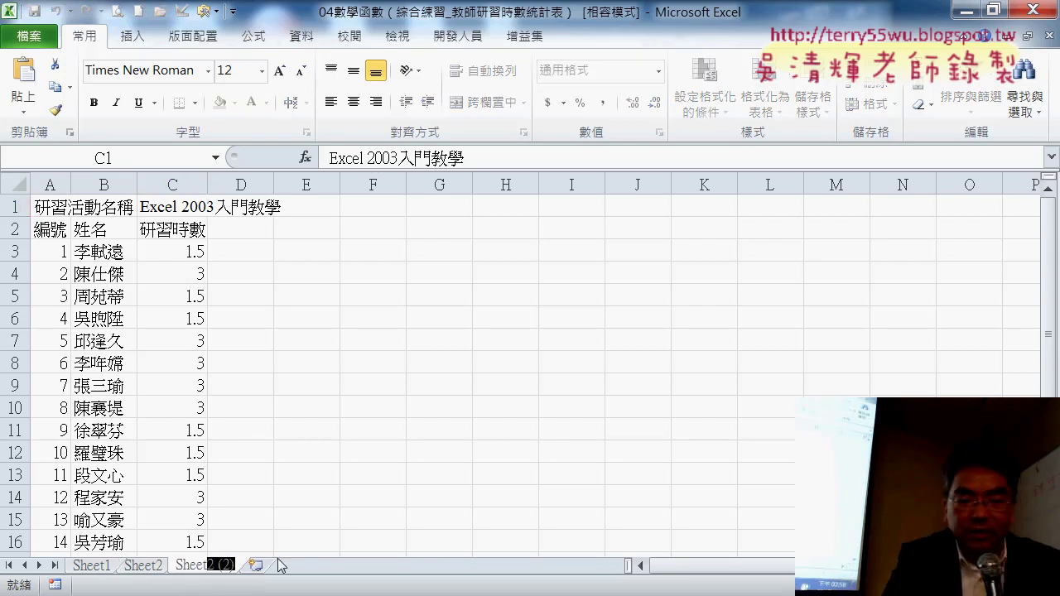
type("3")
key("Return")
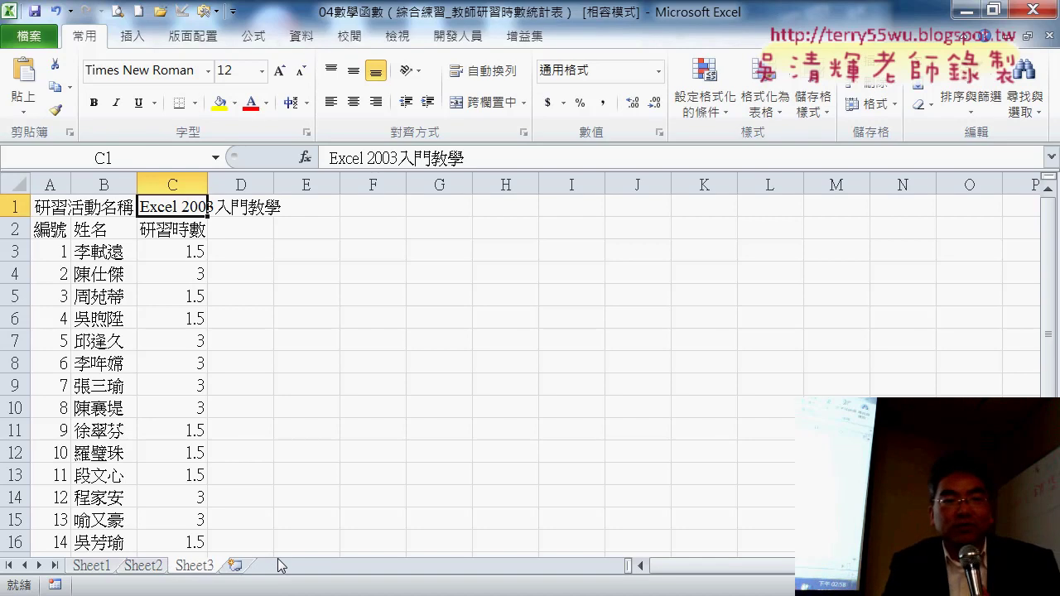
- Change Sheet3's C1 course title from 入門 to Excel 2003進階教學
left_click_drag(431, 157, 398, 157)
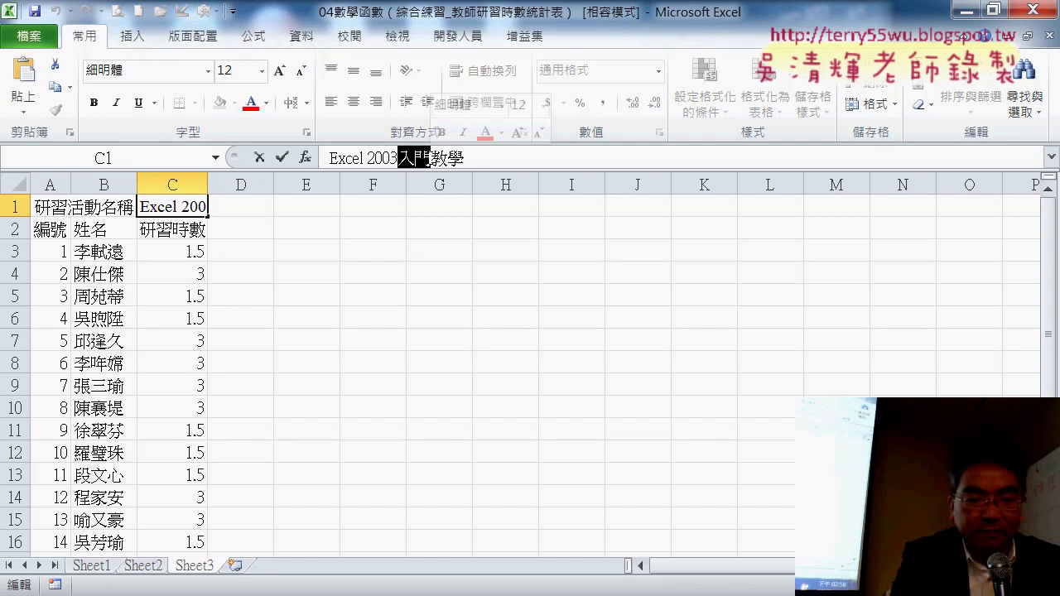
type("rup")
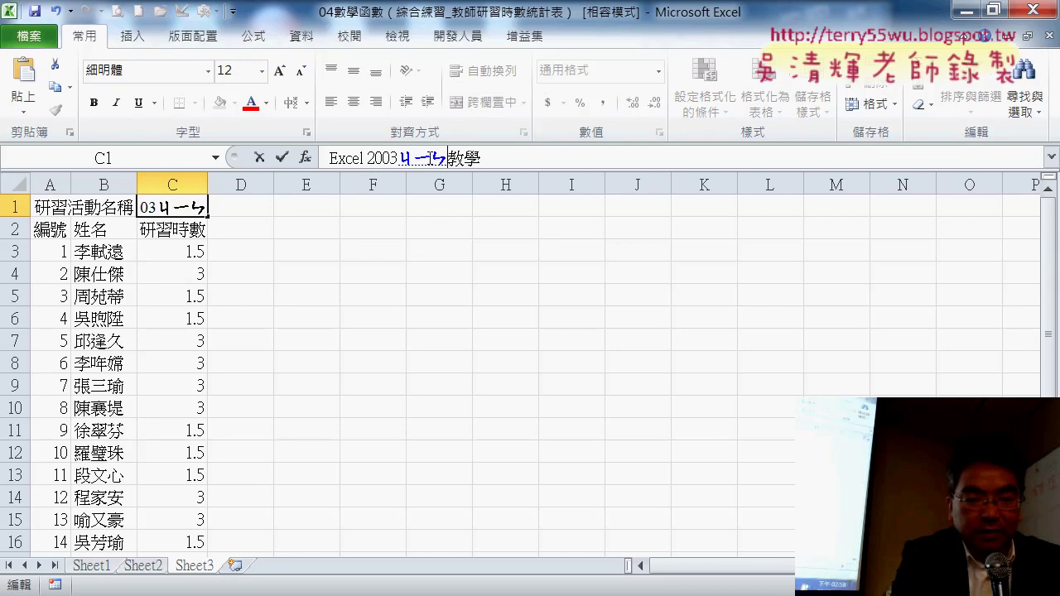
type("4ru,")
key("space")
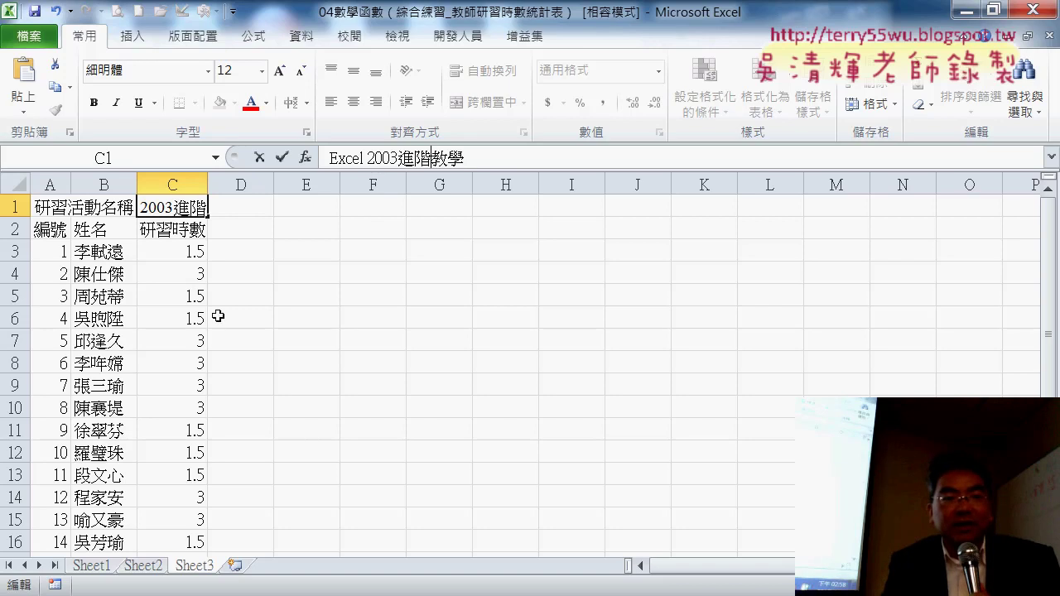
left_click(17, 253)
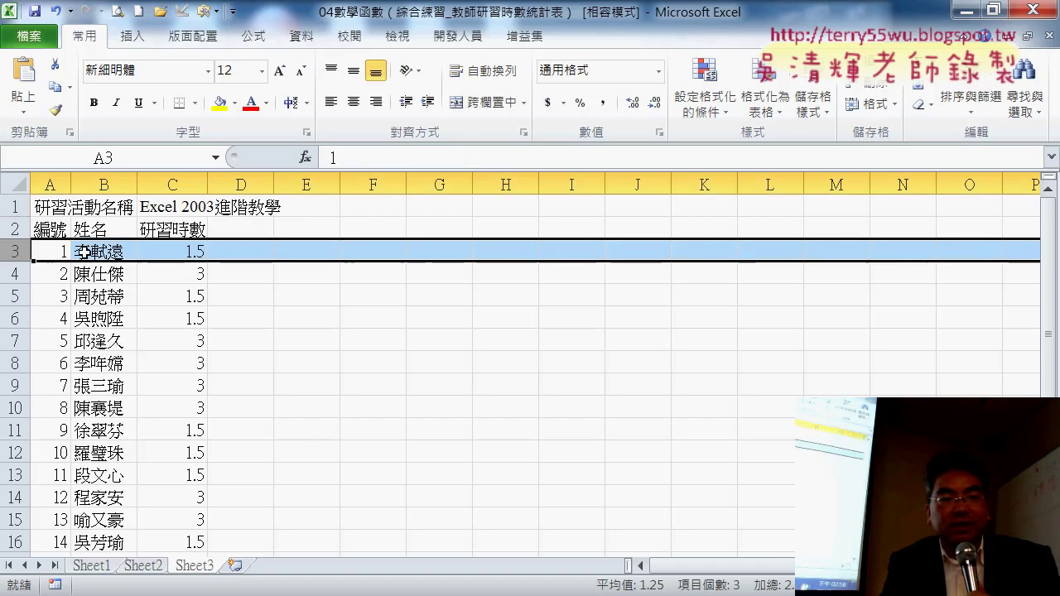
- Delete the rows for teachers 1 and 14 from Sheet3
scroll(110, 346, "down", 1)
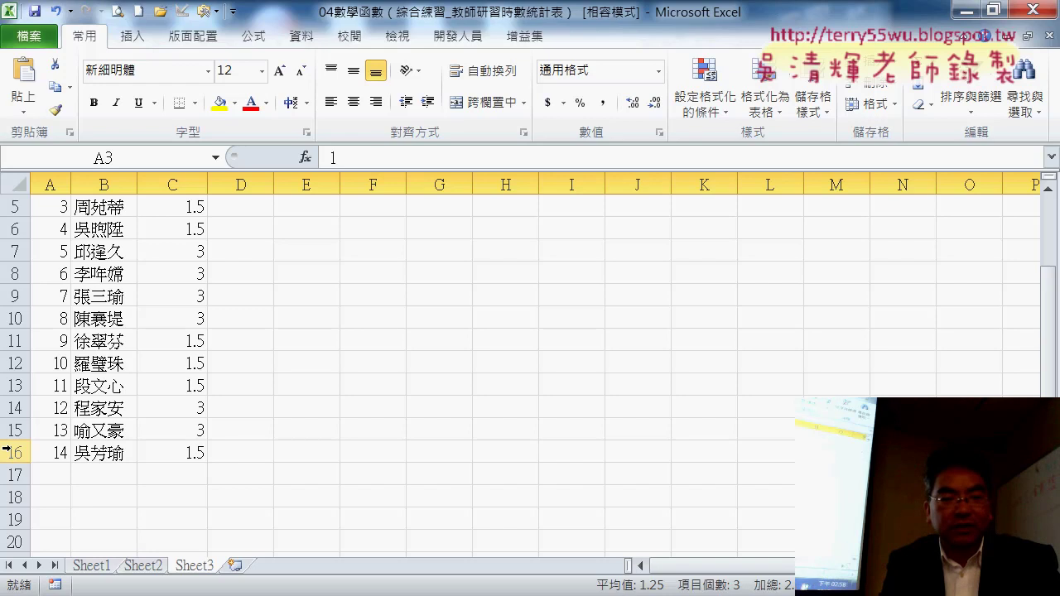
left_click(14, 452, "ctrl")
scroll(223, 462, "up", 1)
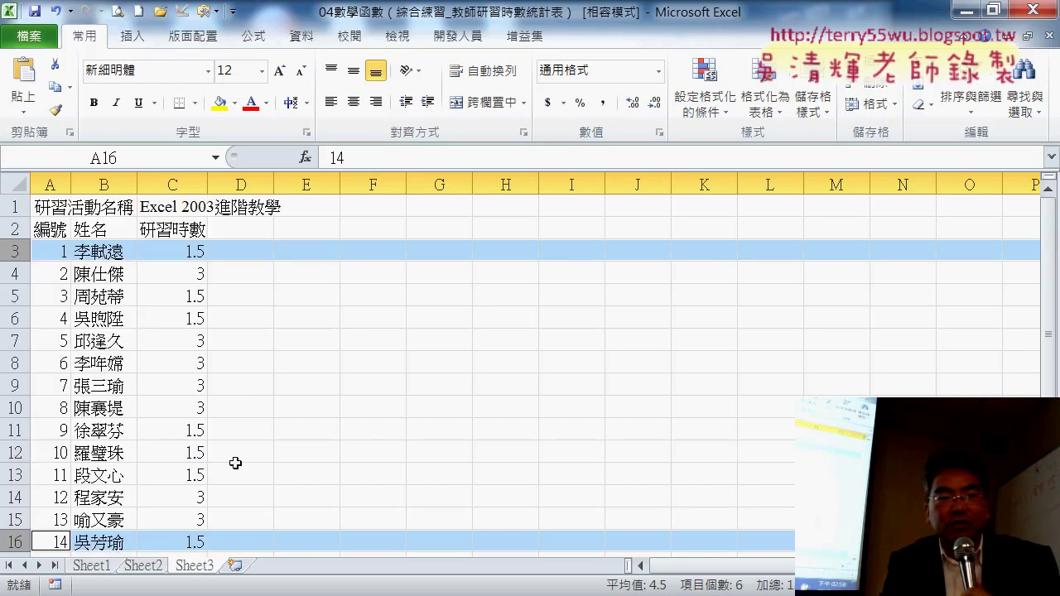
right_click(271, 253)
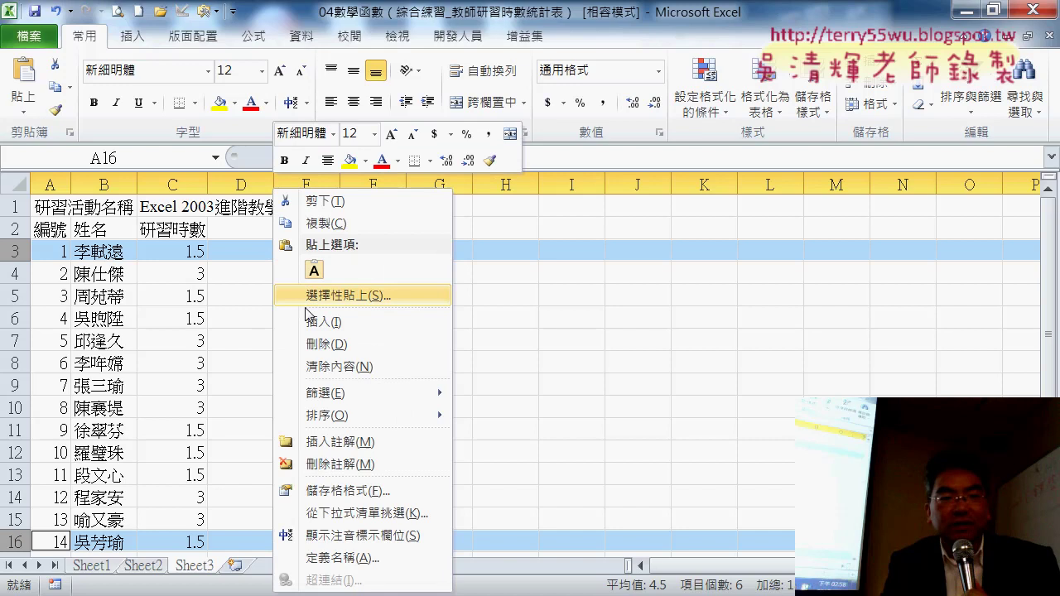
left_click(322, 351)
- Renumber the IDs in A3:A14 as 1 to 12 and clear the hours in C3:C14
left_click_drag(70, 252, 49, 488)
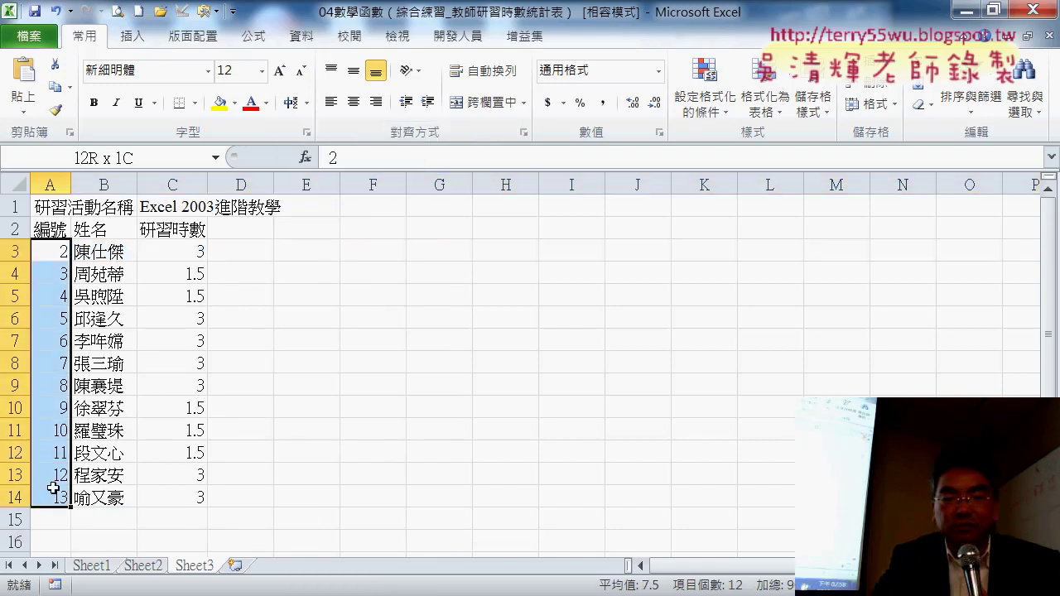
key("Delete")
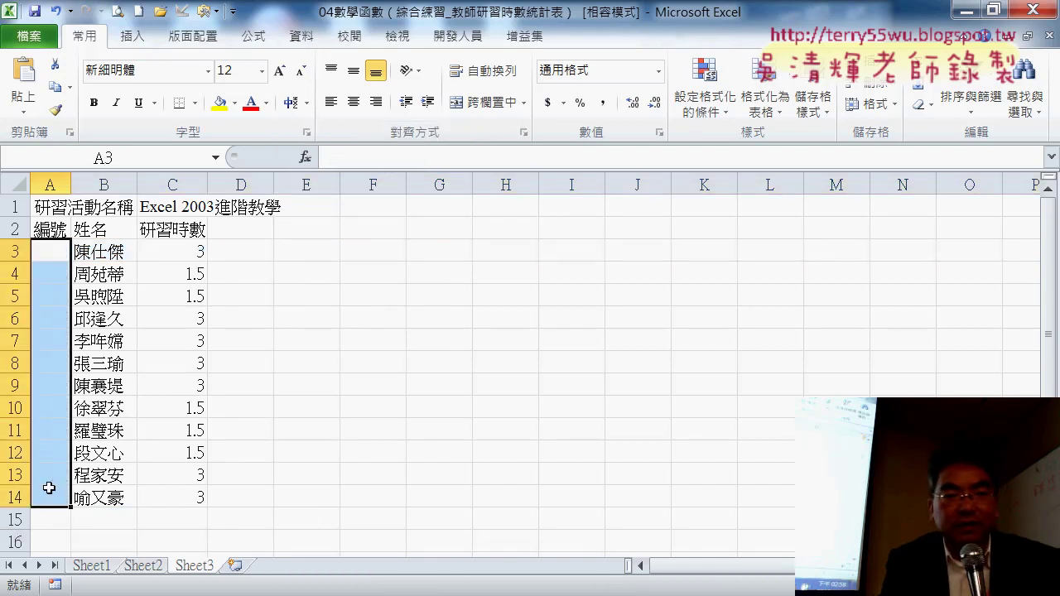
left_click(55, 246)
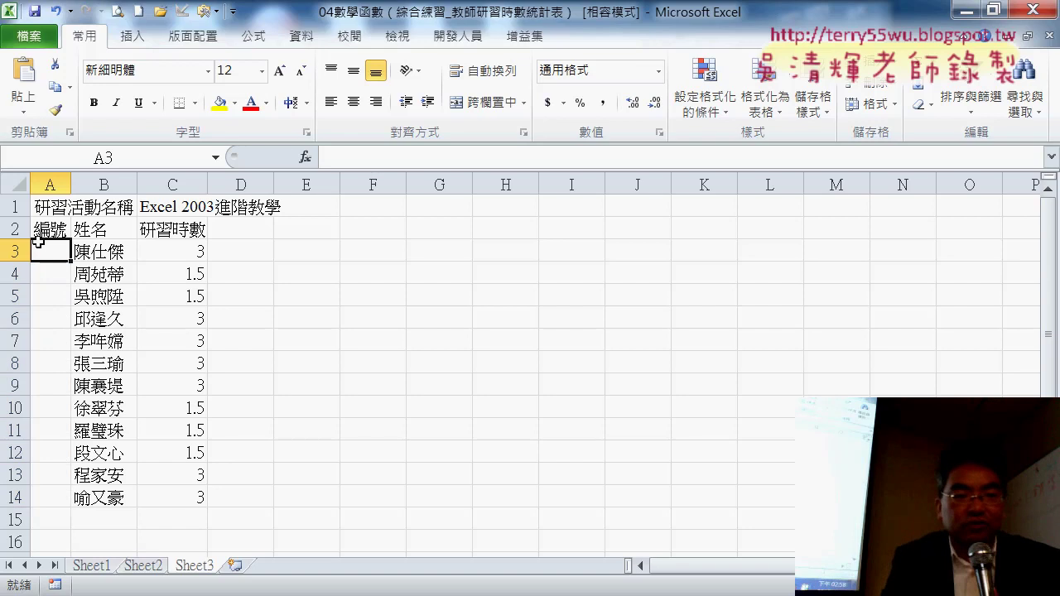
type("˙")
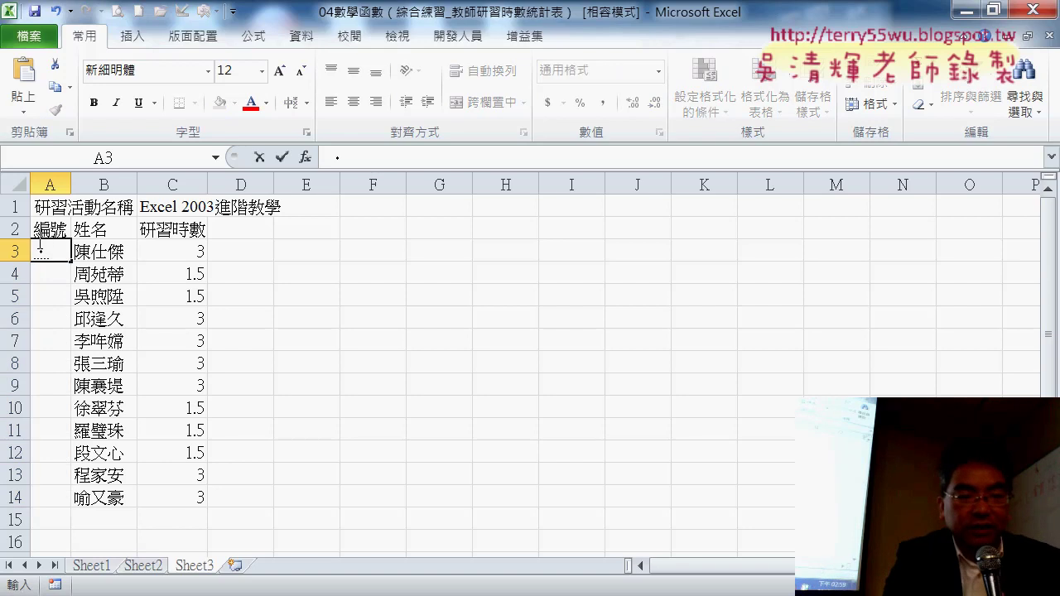
key("BackSpace")
type("1")
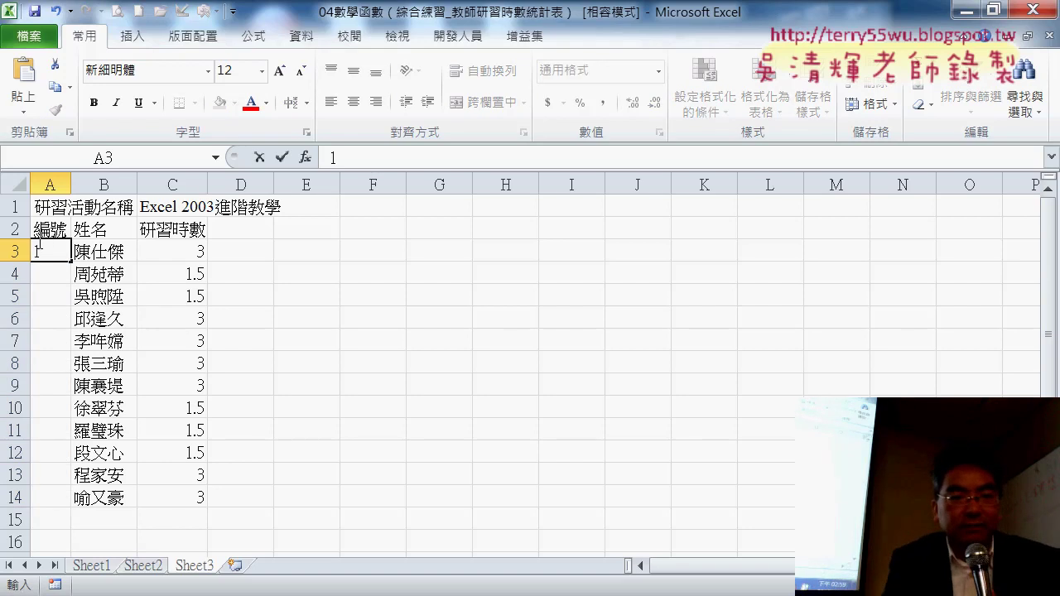
left_click_drag(70, 260, 71, 506)
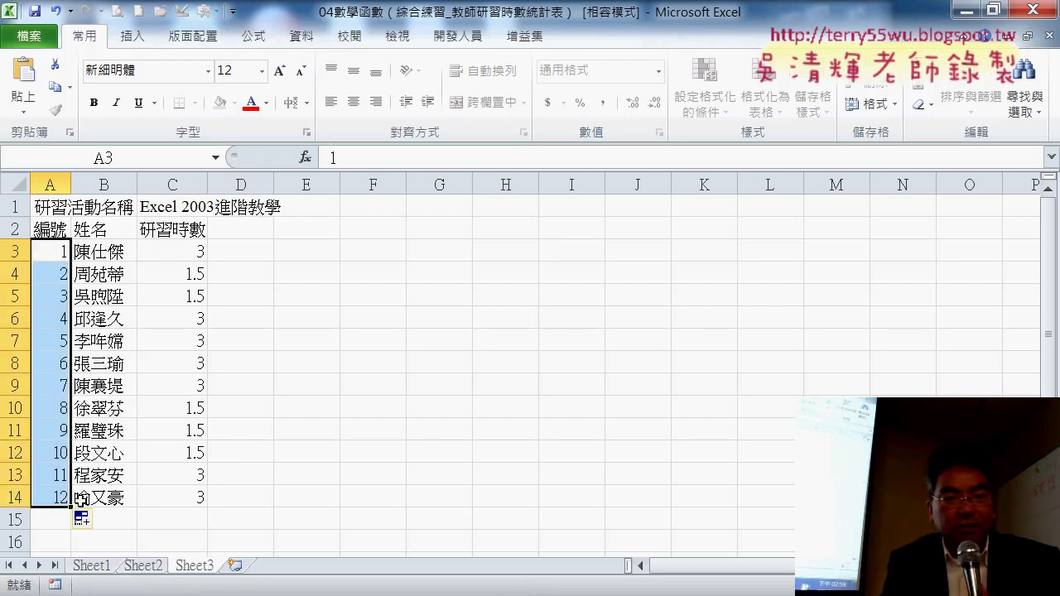
mouse_move(186, 249)
left_mouse_down()
mouse_move(201, 485)
mouse_move(213, 500)
left_mouse_up()
key("Delete")
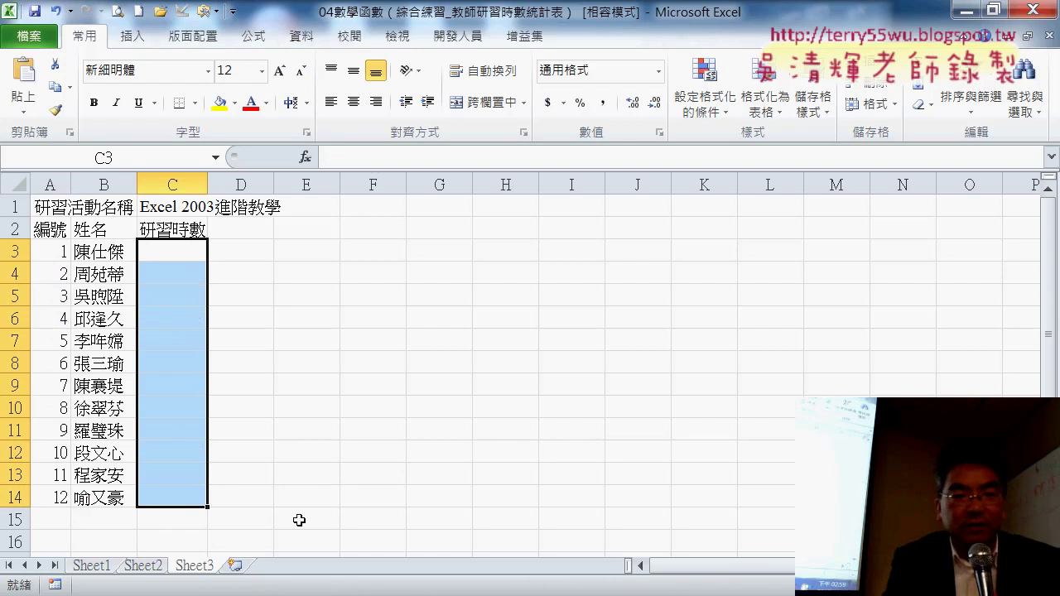
- Fill 2 training hours into Sheet3 cells C3 through C14
double_click(197, 249)
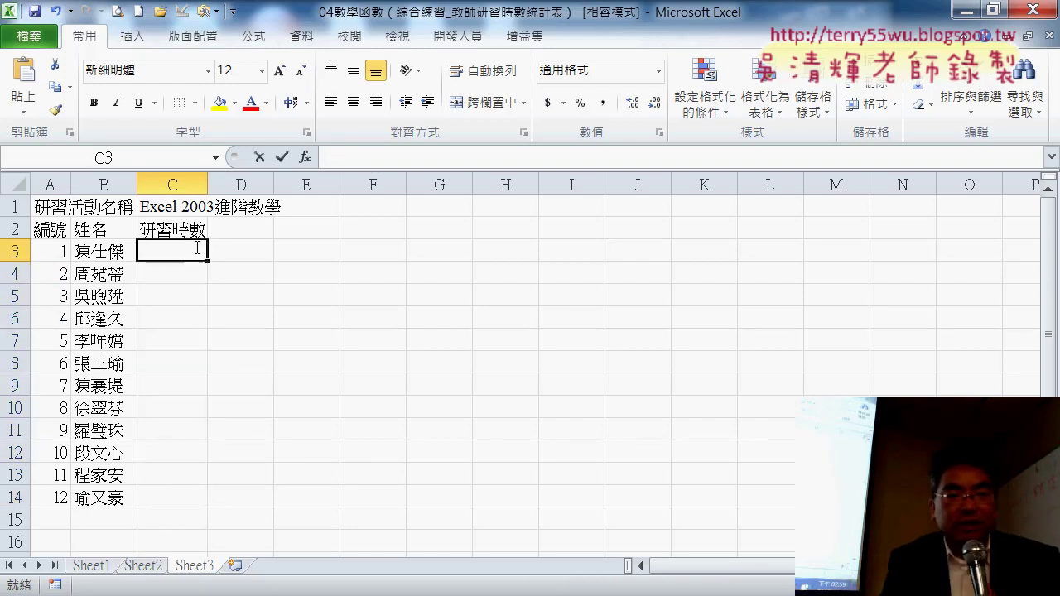
type("2")
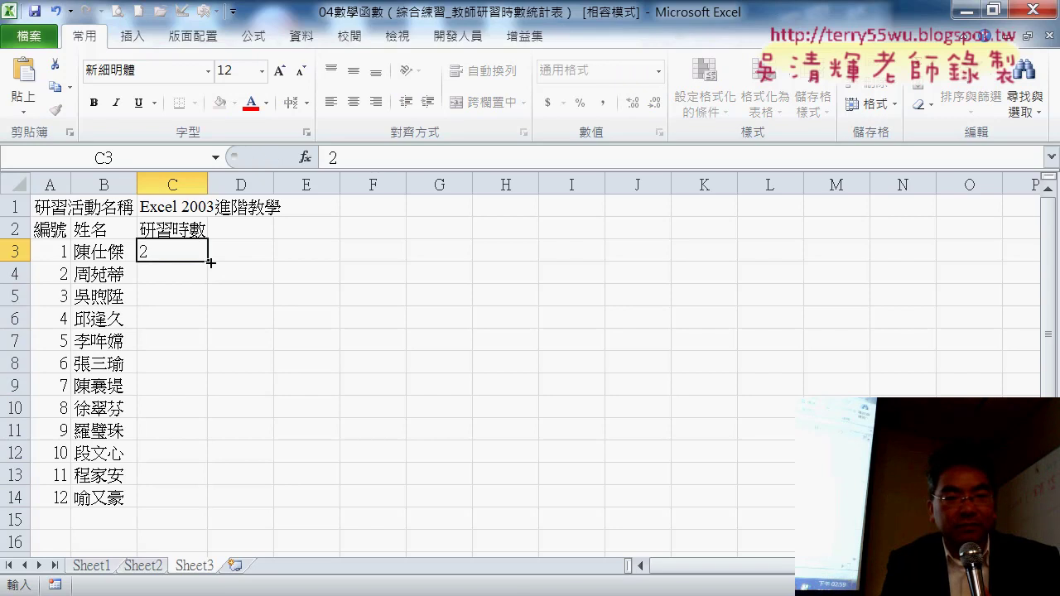
left_click_drag(211, 263, 212, 497)
left_click(392, 445)
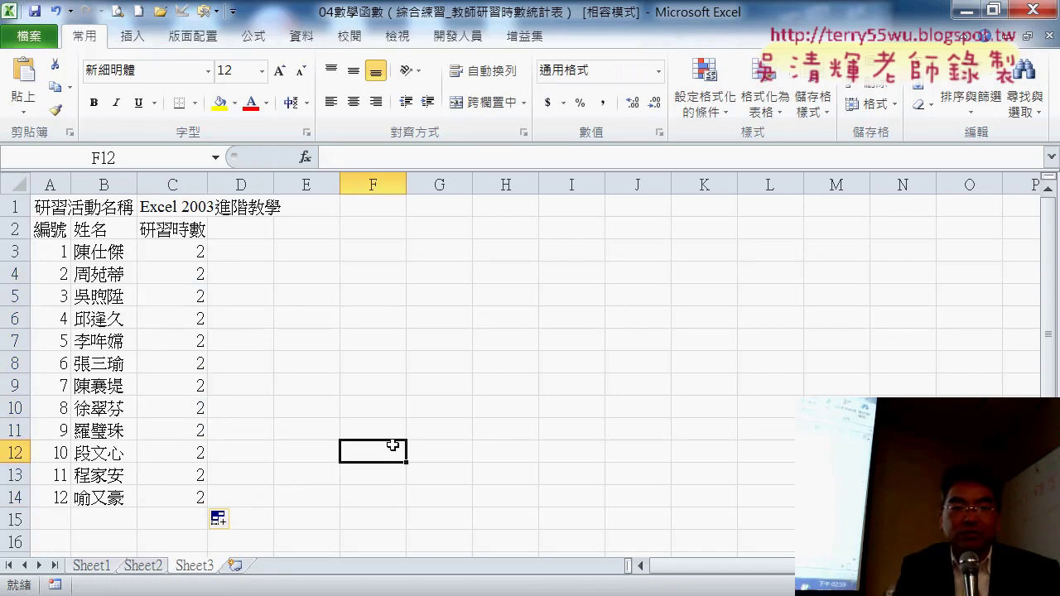
- Compare Sheet2 and Sheet3, then clear the 0 from Sheet1 cell C2
left_click(132, 566)
left_click(201, 570)
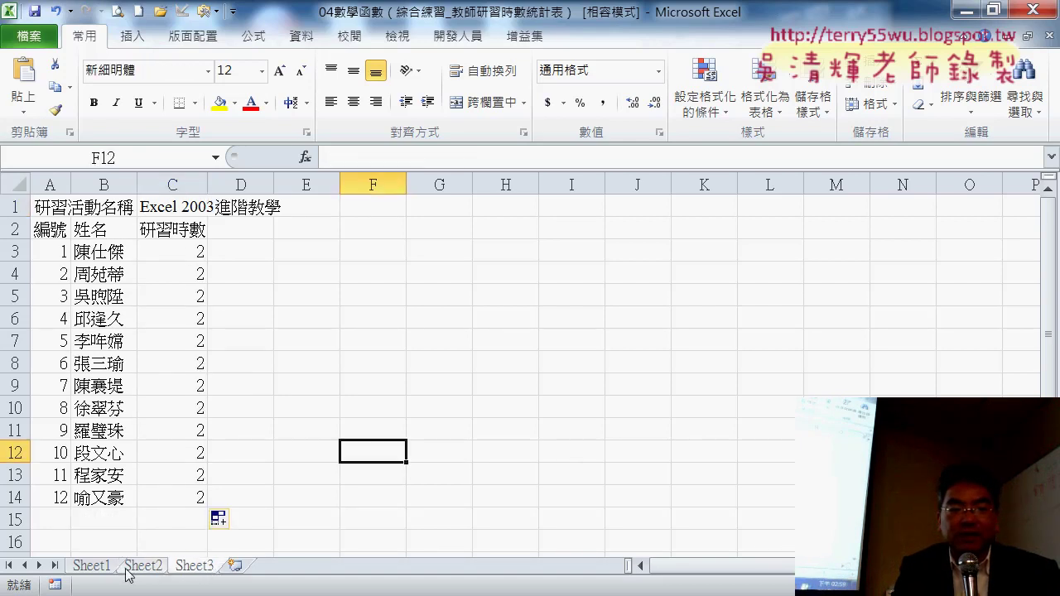
left_click(131, 567)
left_click(212, 569)
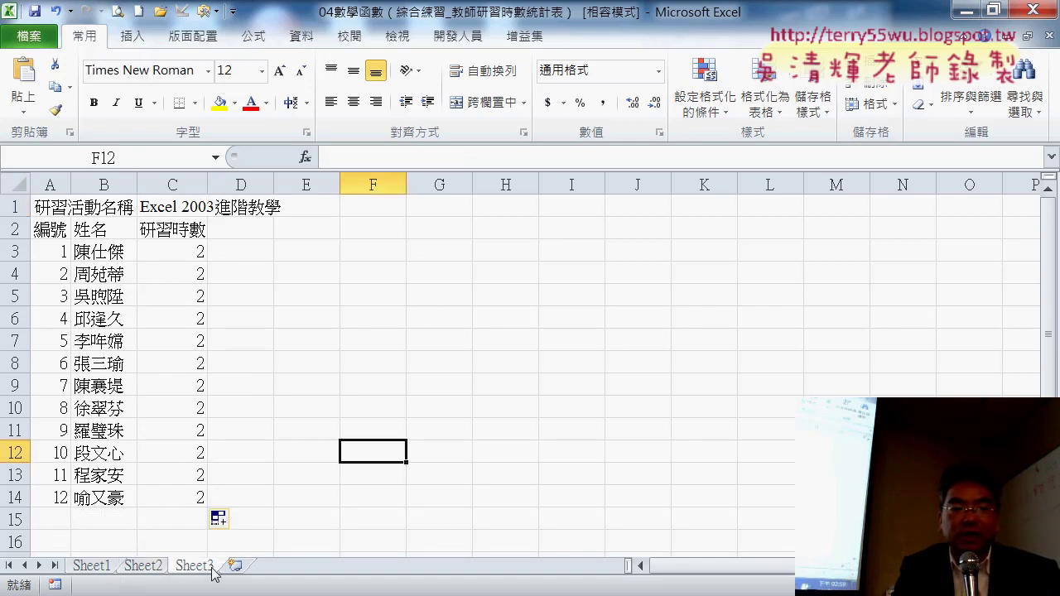
left_click(87, 567)
left_click(200, 228)
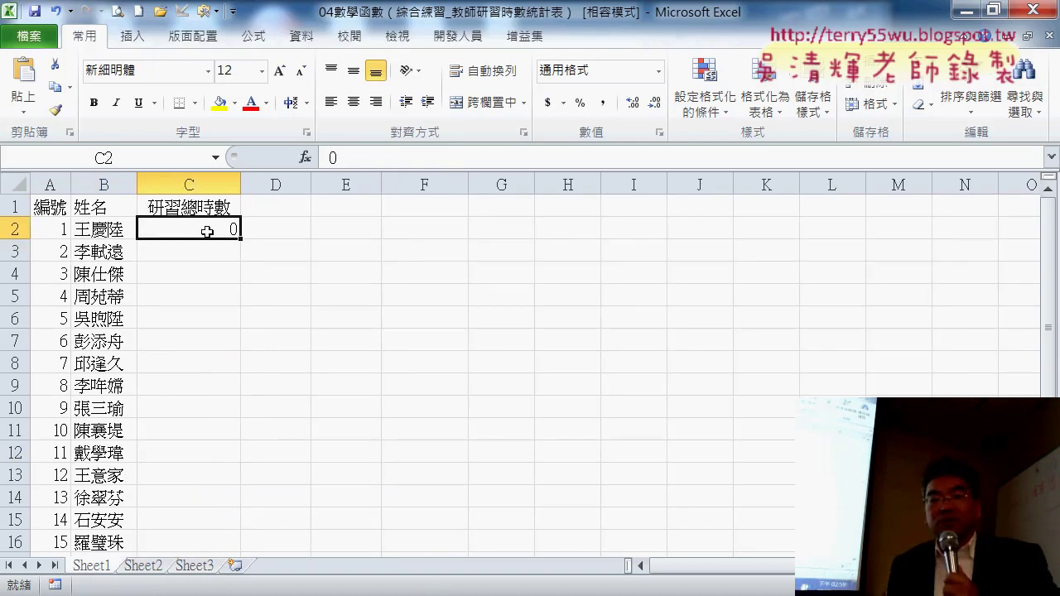
key("Delete")
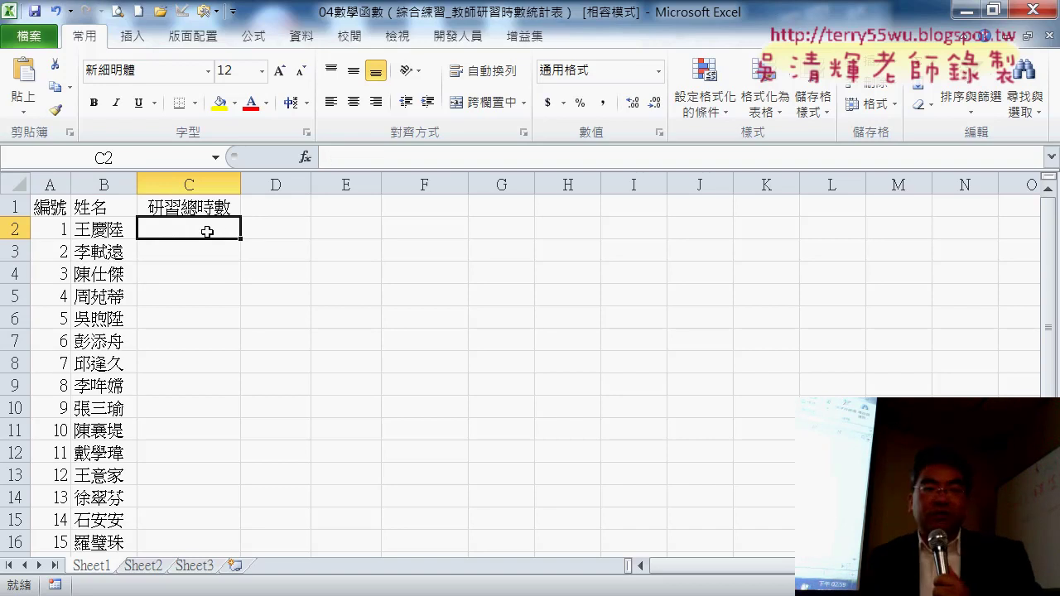
- Insert SUMIF in C2 with Range Sheet2!B3:B16, criterion B2, Sum_range Sheet2!C3:C16
left_click(304, 157)
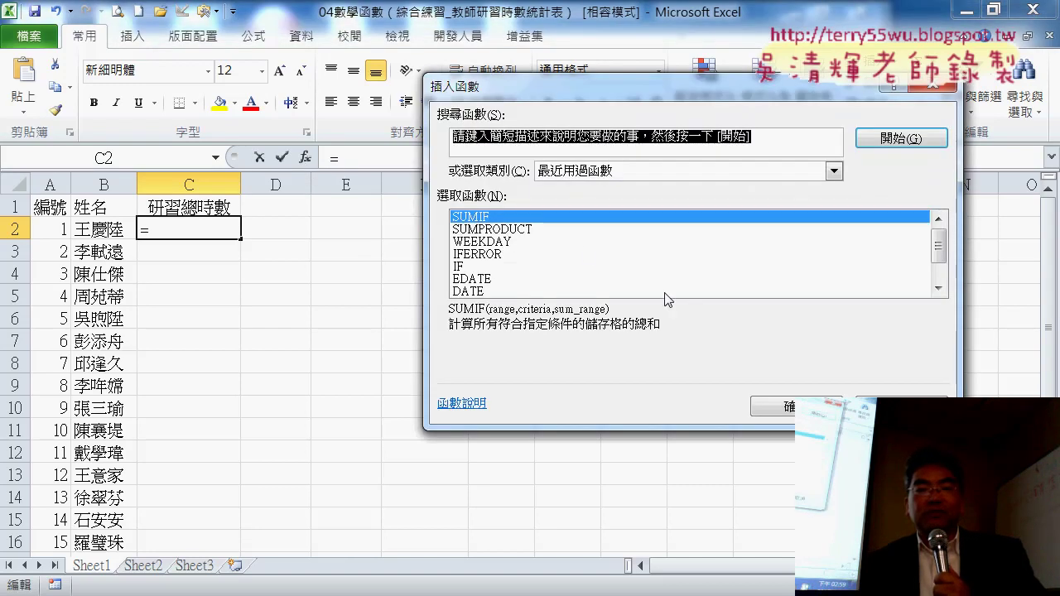
left_click(790, 408)
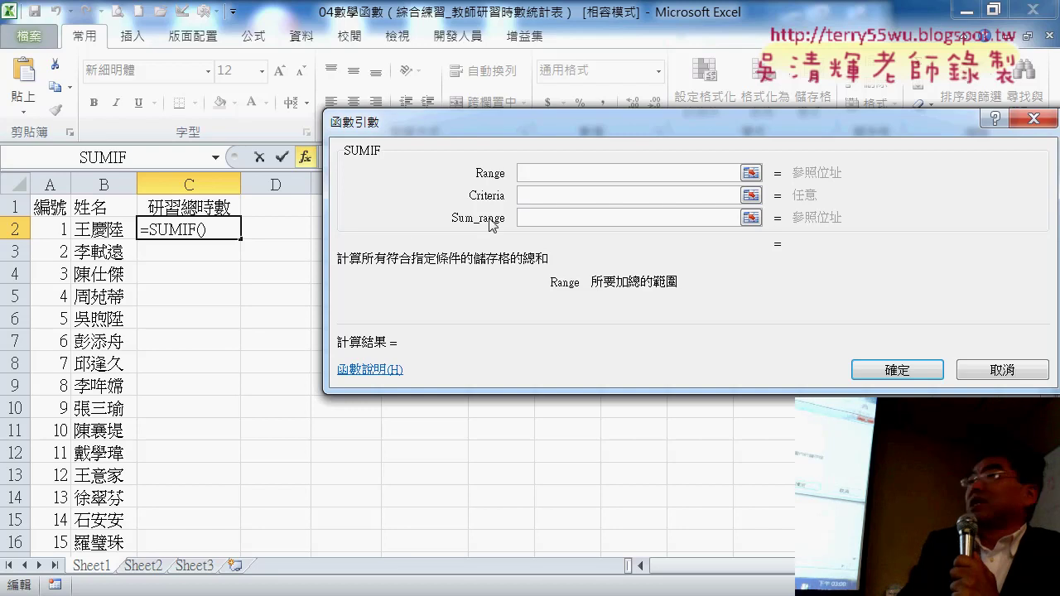
left_click(534, 215)
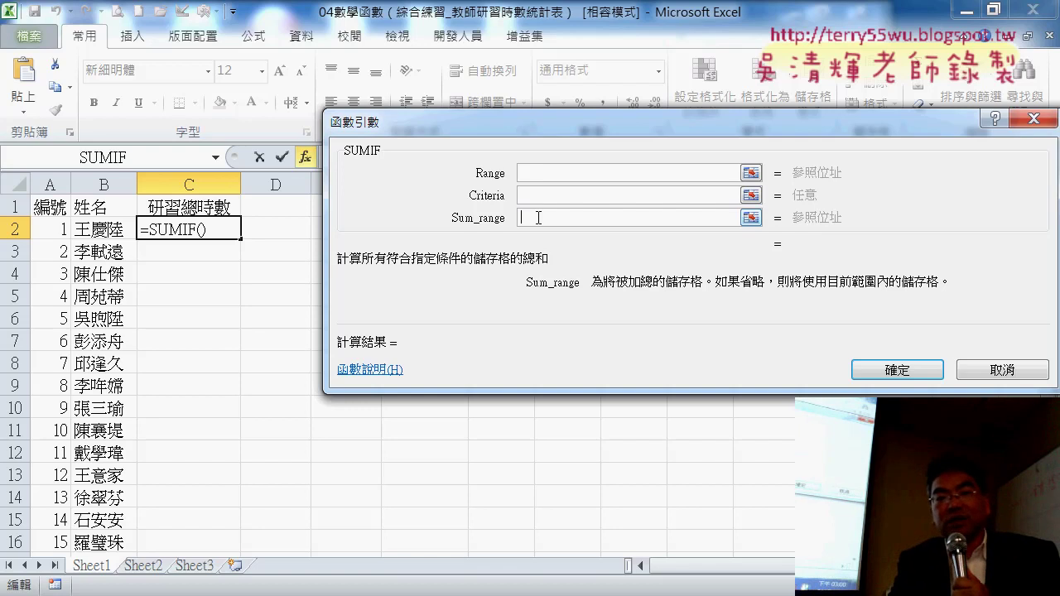
left_click(533, 173)
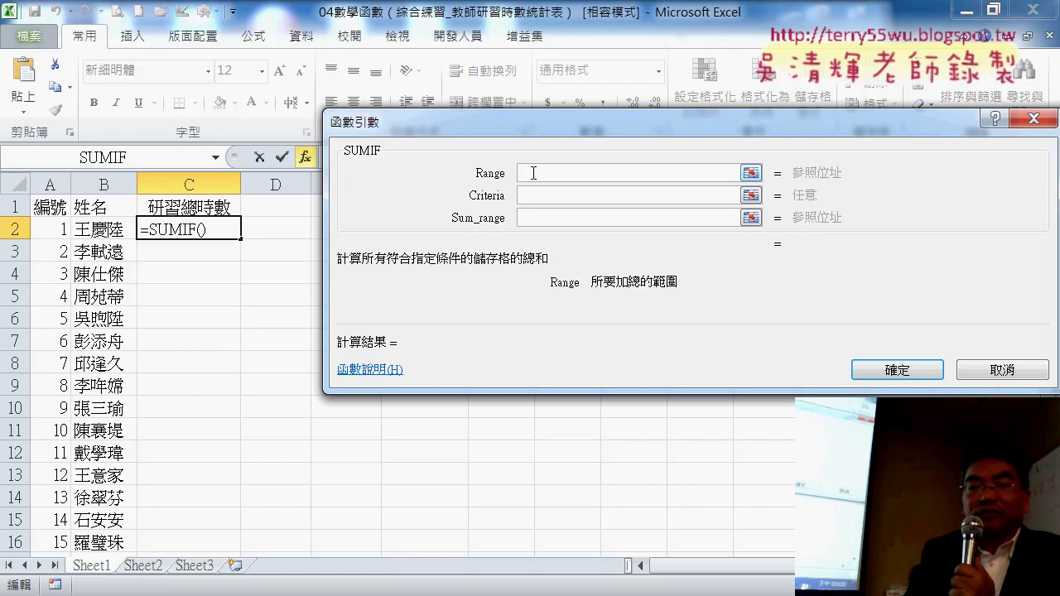
left_click(156, 568)
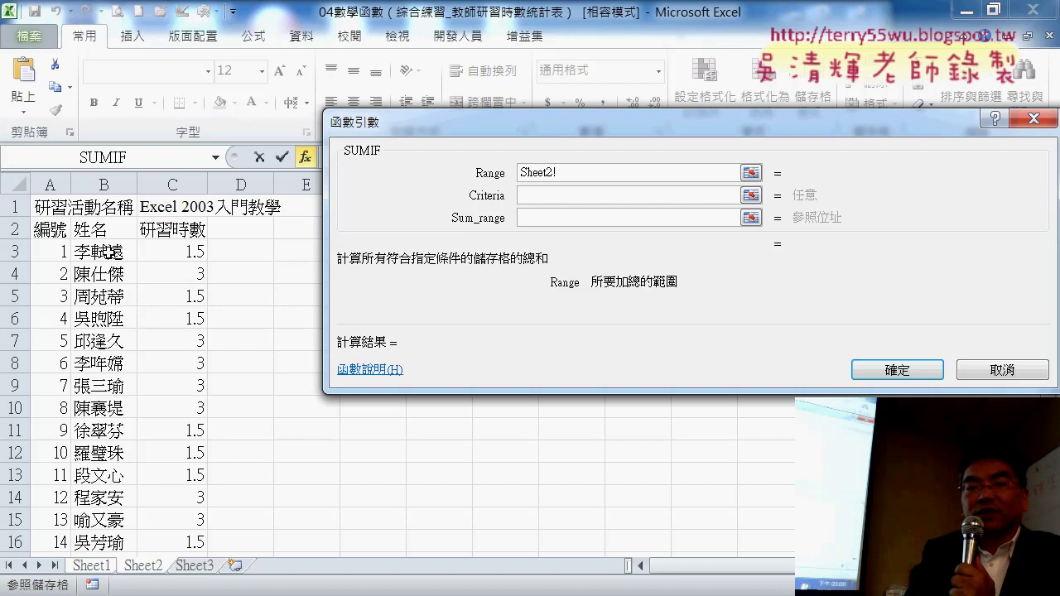
mouse_move(110, 252)
left_mouse_down()
mouse_move(105, 489)
mouse_move(106, 476)
left_mouse_up()
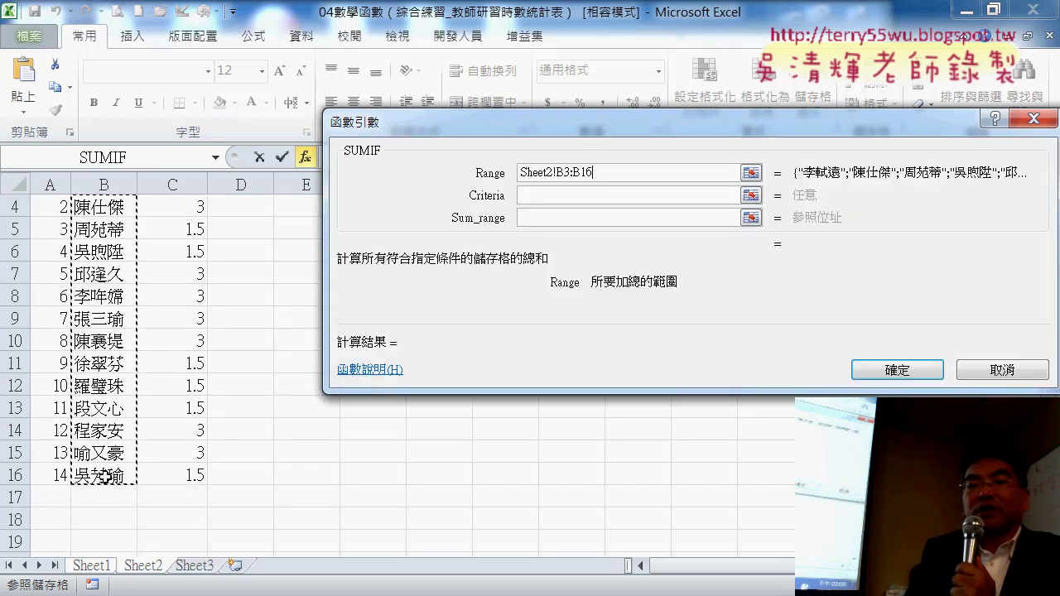
left_click(549, 197)
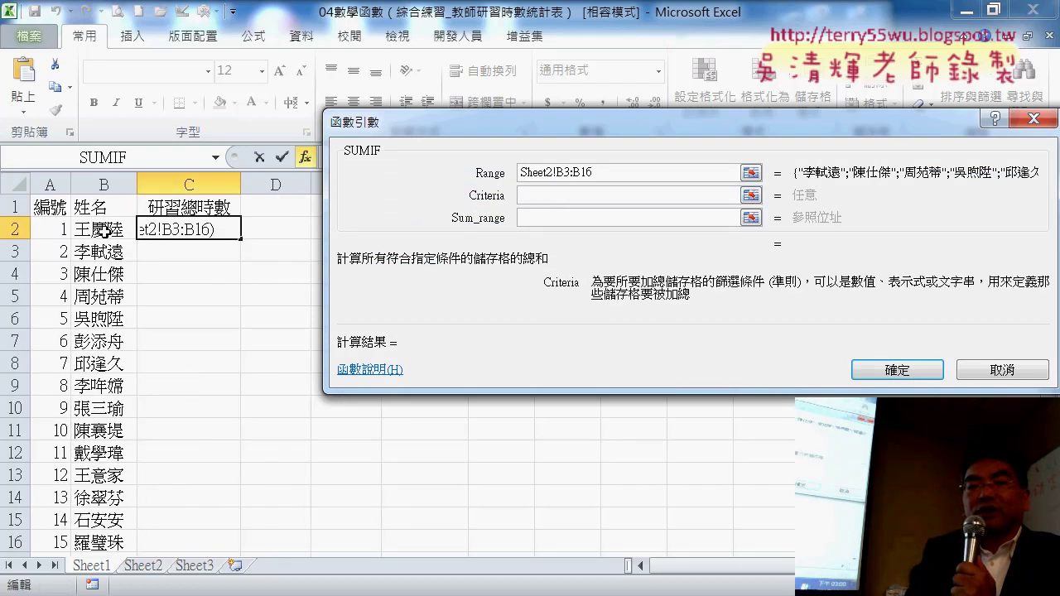
left_click(105, 233)
left_click(524, 218)
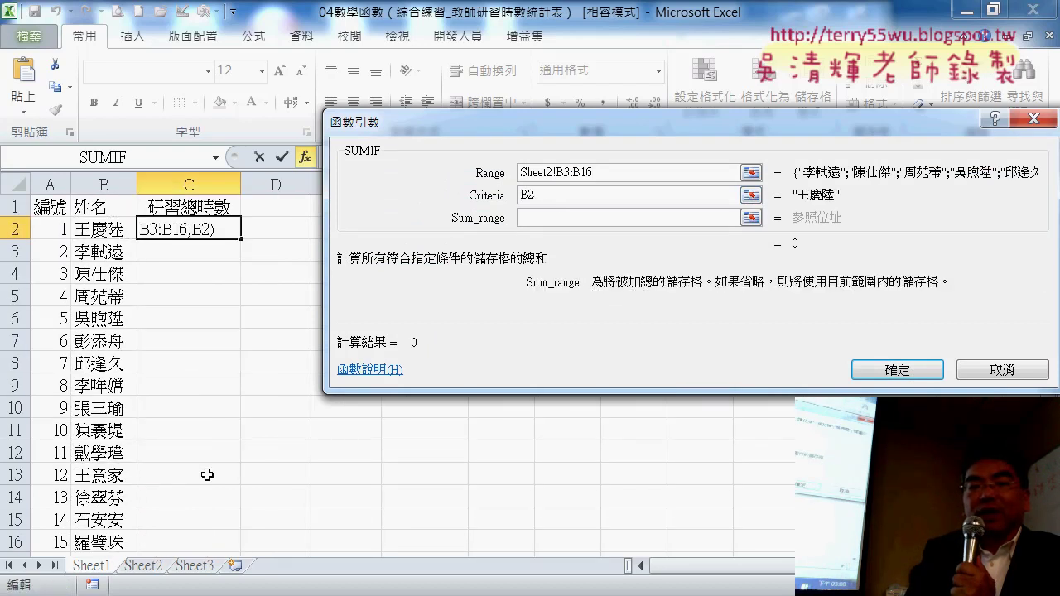
left_click(143, 566)
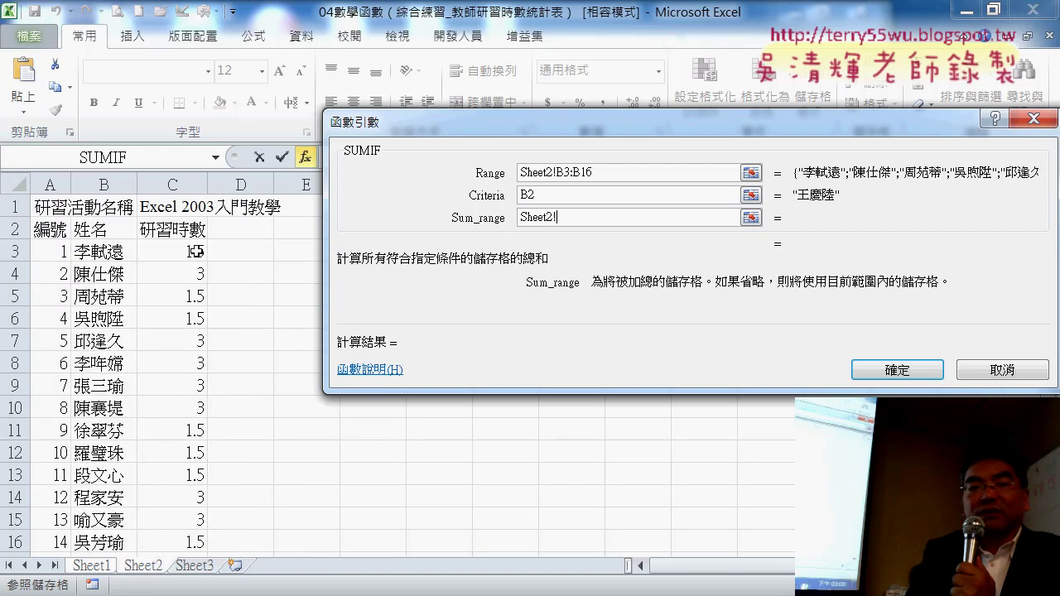
left_click_drag(195, 251, 183, 477)
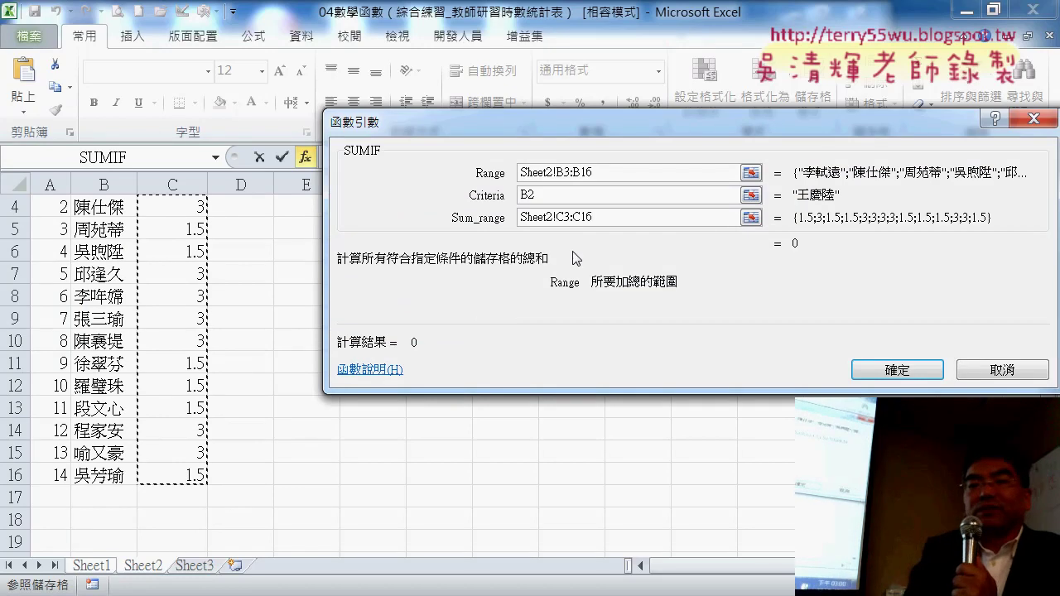
- Make both Sheet2 ranges row-absolute (B$3:B$16, C$3:C$16) with F4 and confirm
left_click(567, 195)
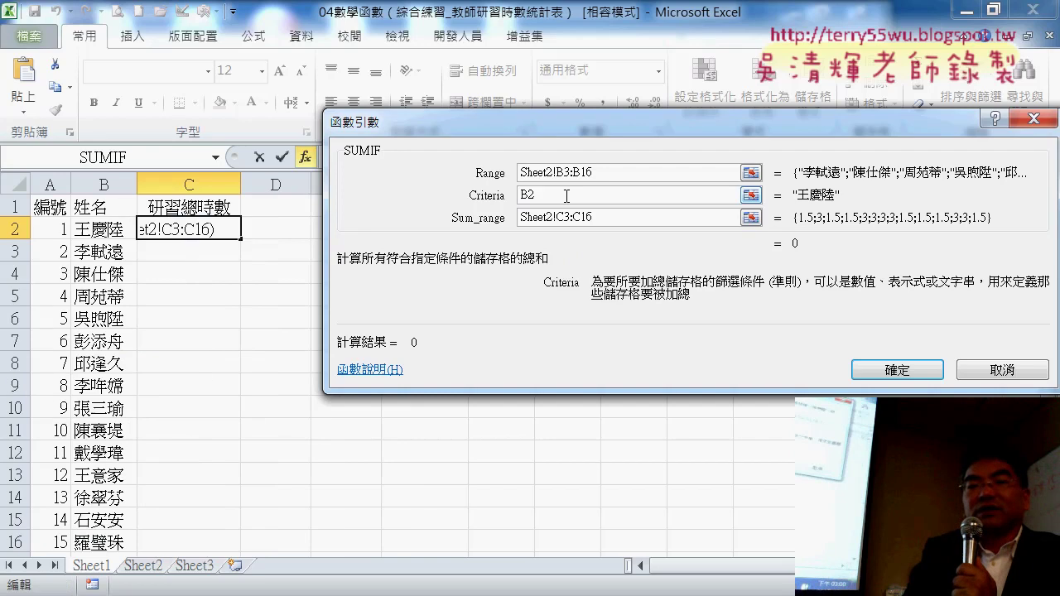
left_click_drag(578, 123, 504, 70)
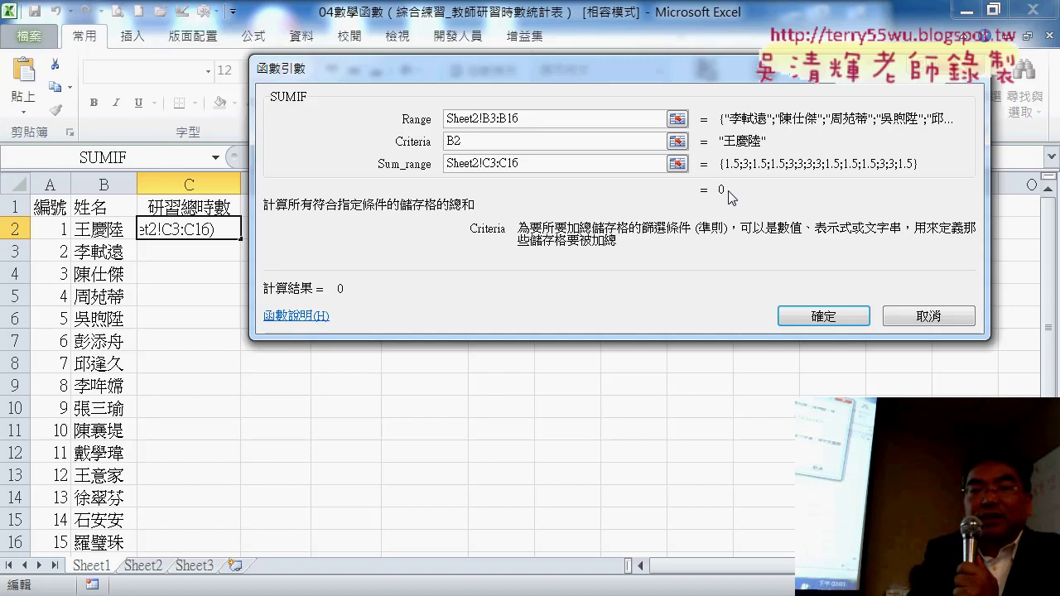
left_click_drag(551, 119, 485, 118)
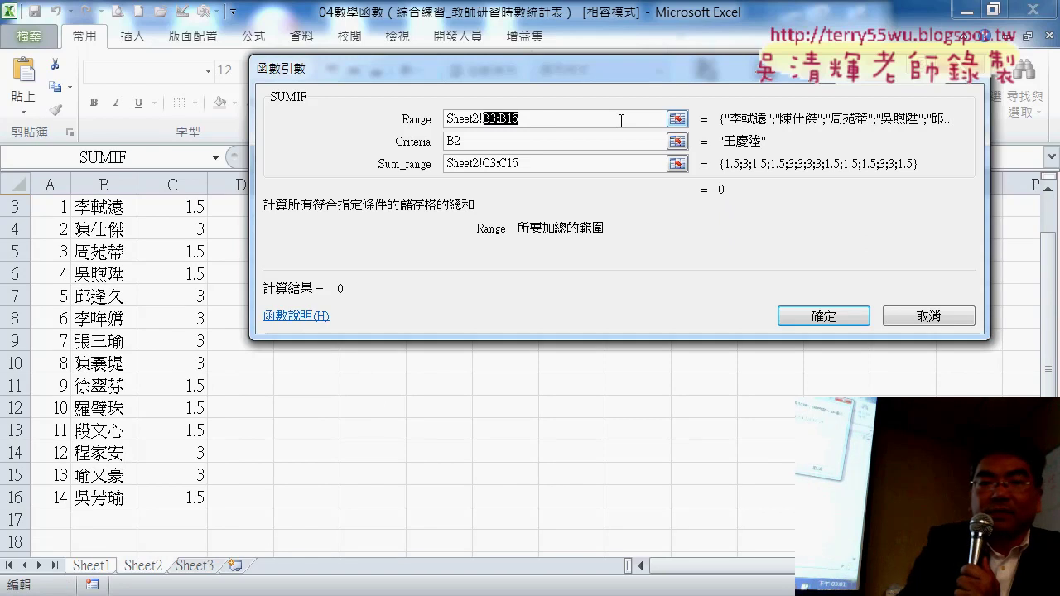
key("F4")
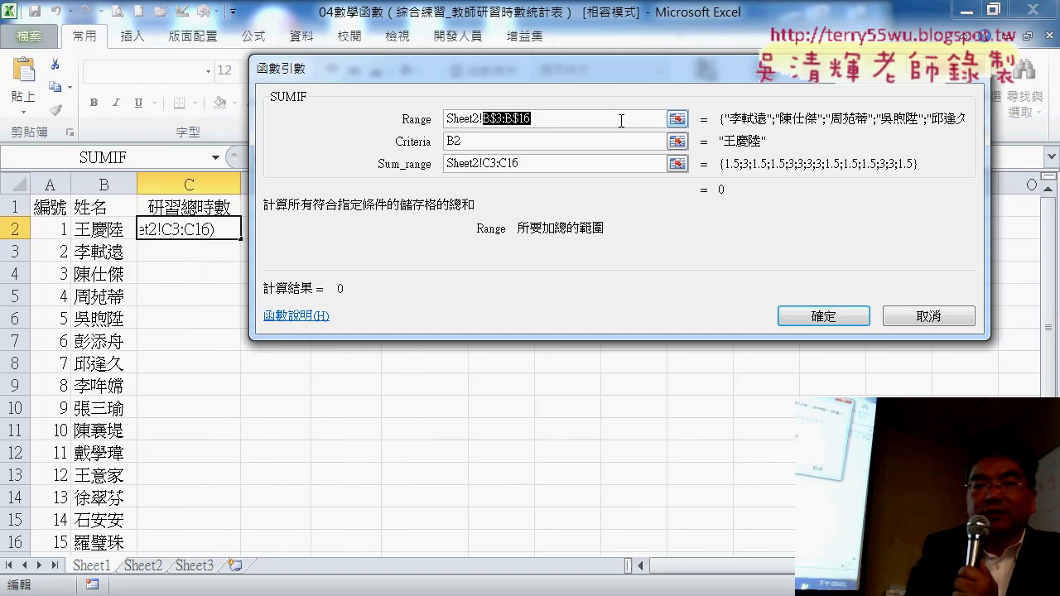
left_click_drag(534, 164, 485, 163)
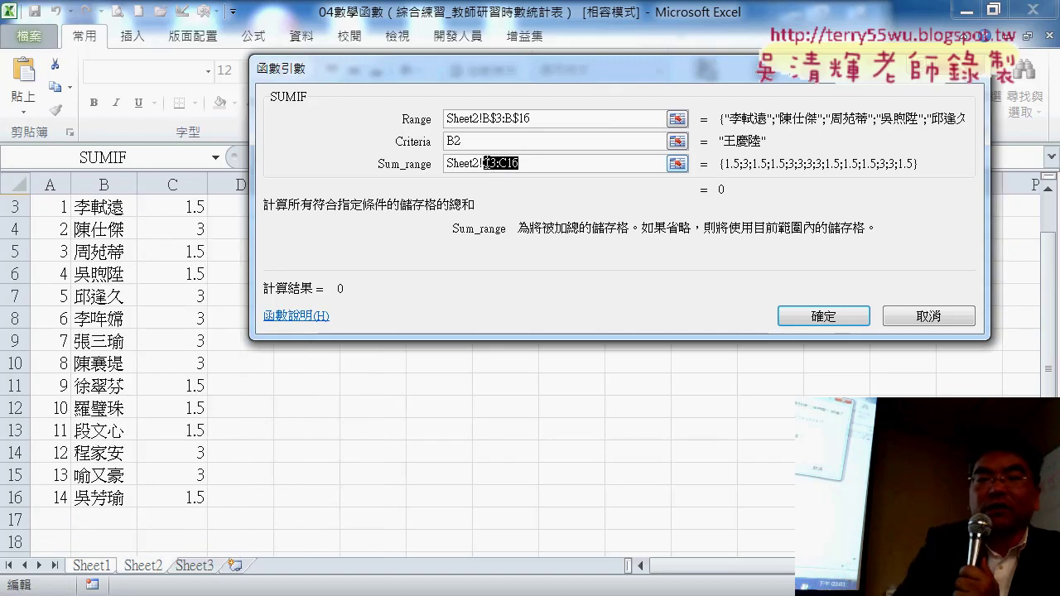
key("F4")
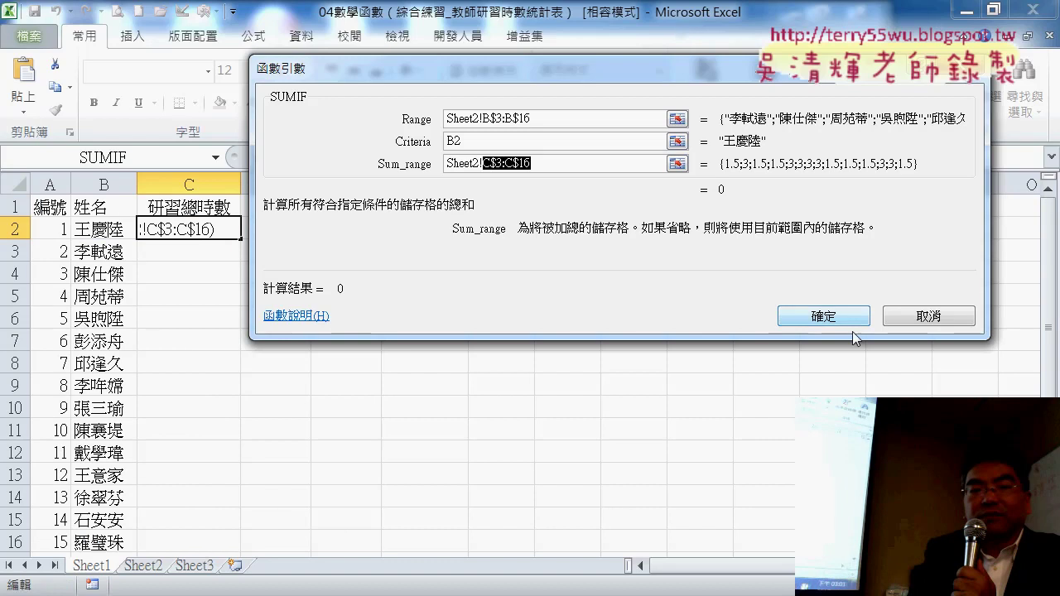
left_click(824, 318)
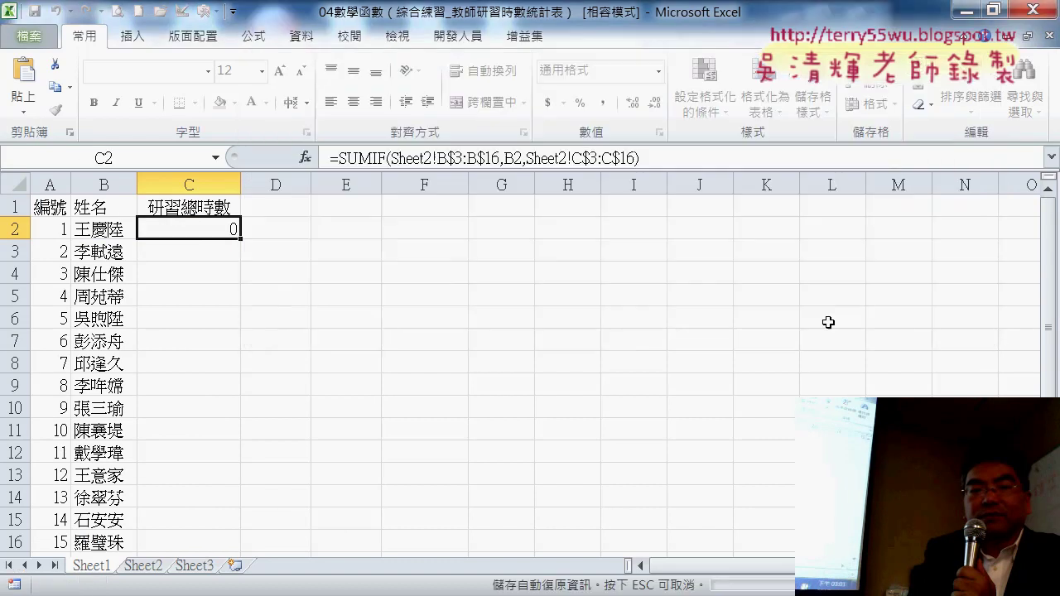
- Fill C2's SUMIF formula down column C for all teachers
double_click(240, 240)
scroll(277, 269, "down", 1)
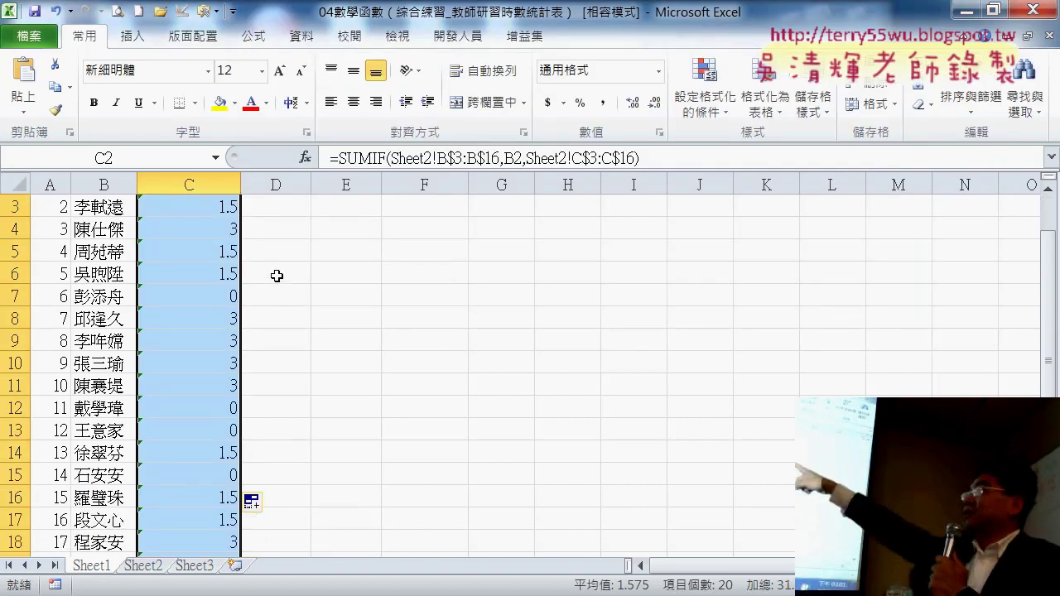
scroll(280, 275, "up", 1)
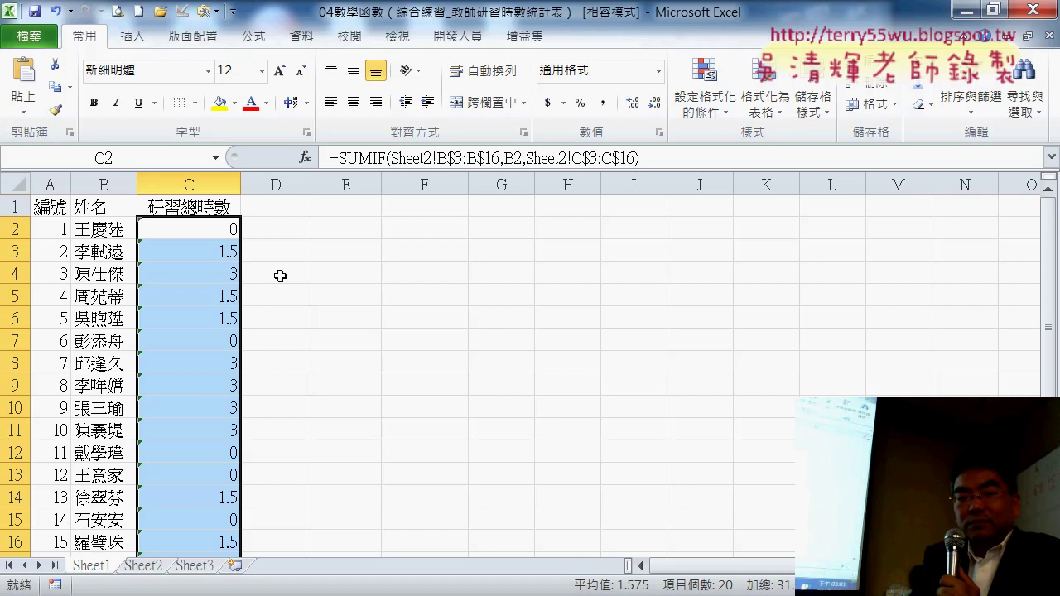
- Check Sheet3, then select C2's formula text in the formula bar on Sheet1
left_click(191, 565)
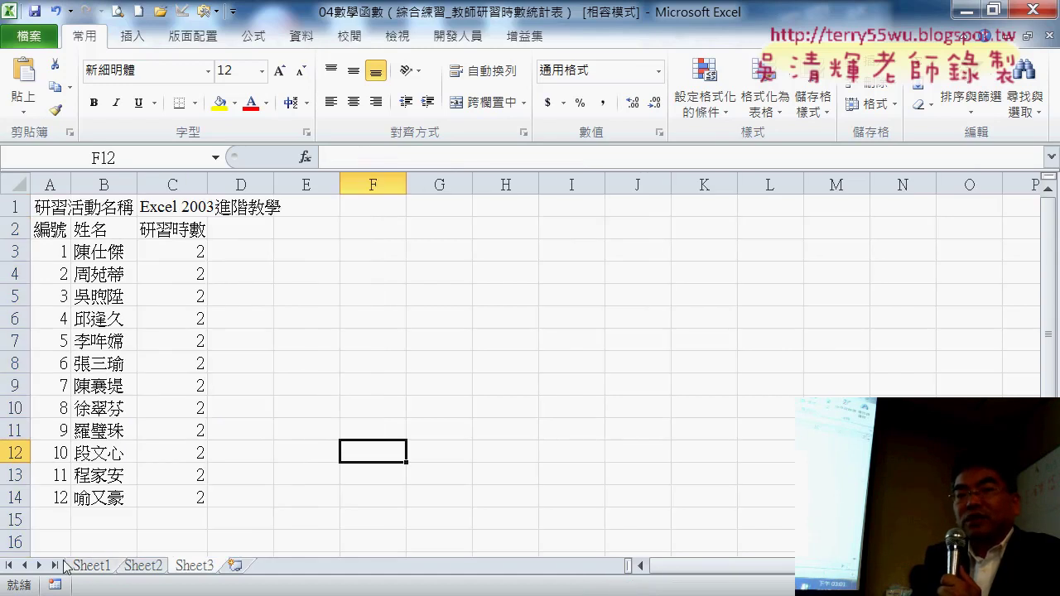
left_click(92, 567)
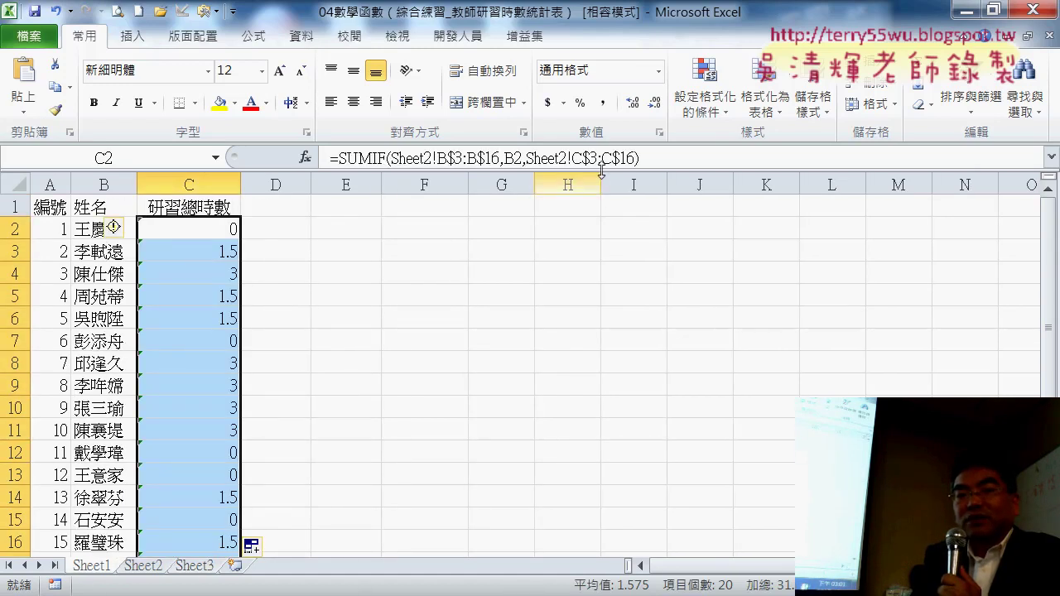
left_click(452, 161)
left_click_drag(639, 158, 337, 158)
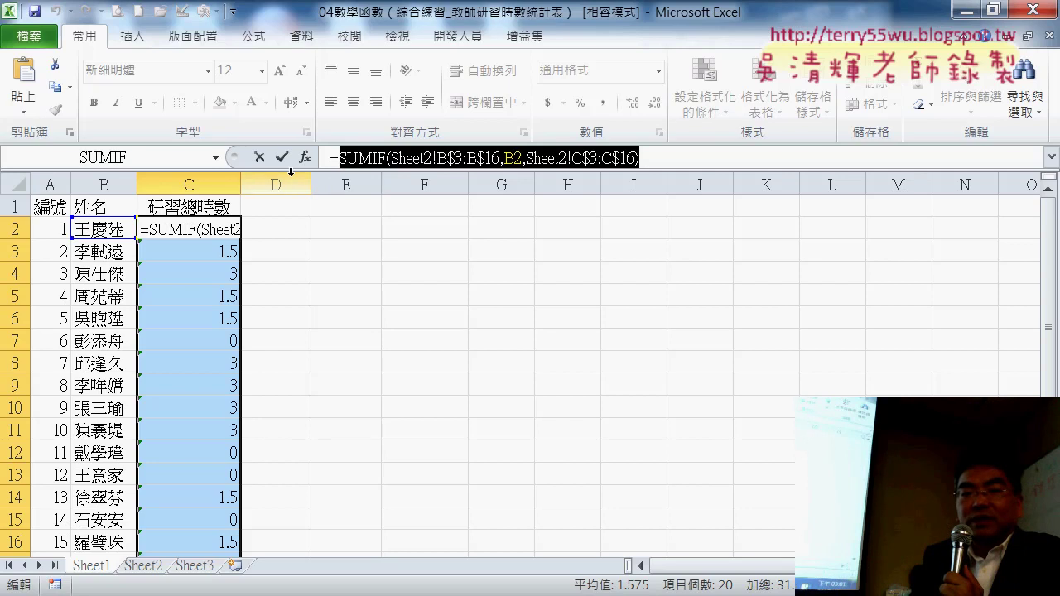
- Append a copy of C2's SUMIF after a plus sign in the formula
left_click(260, 157)
left_click(207, 233)
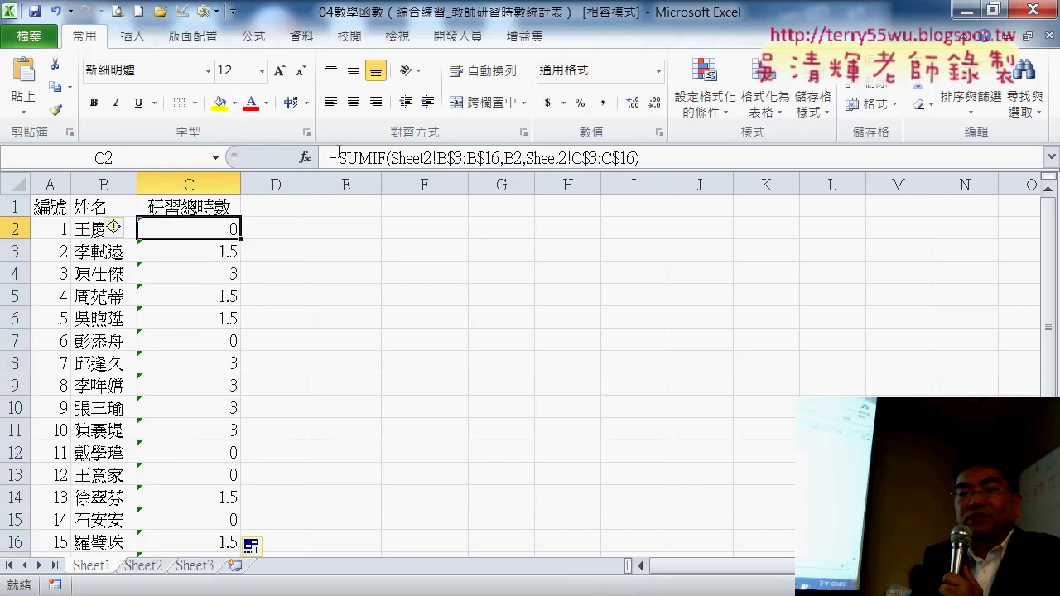
left_click_drag(338, 157, 650, 157)
right_click(584, 153)
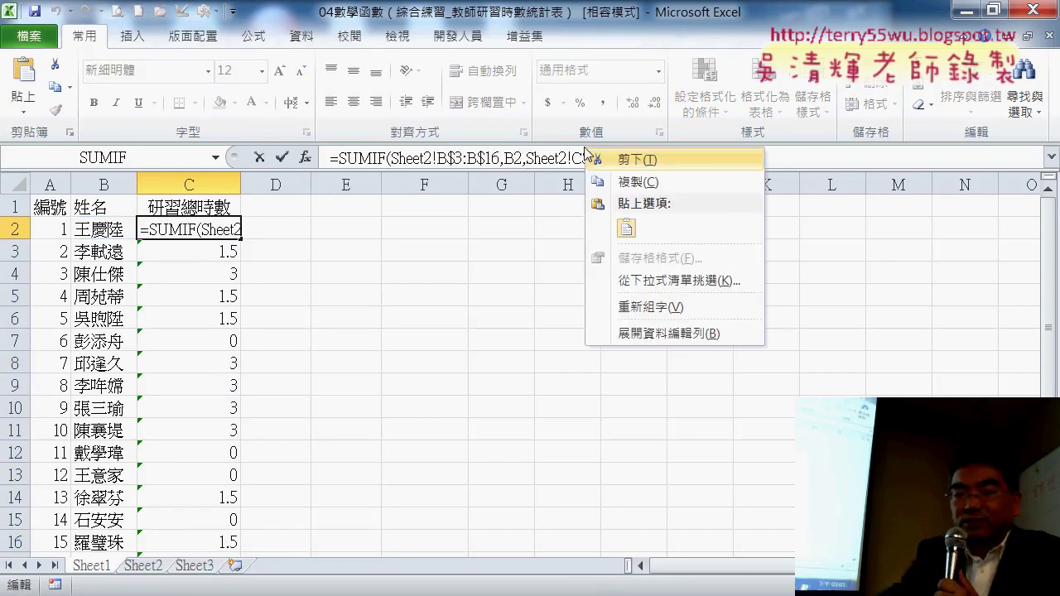
left_click(636, 181)
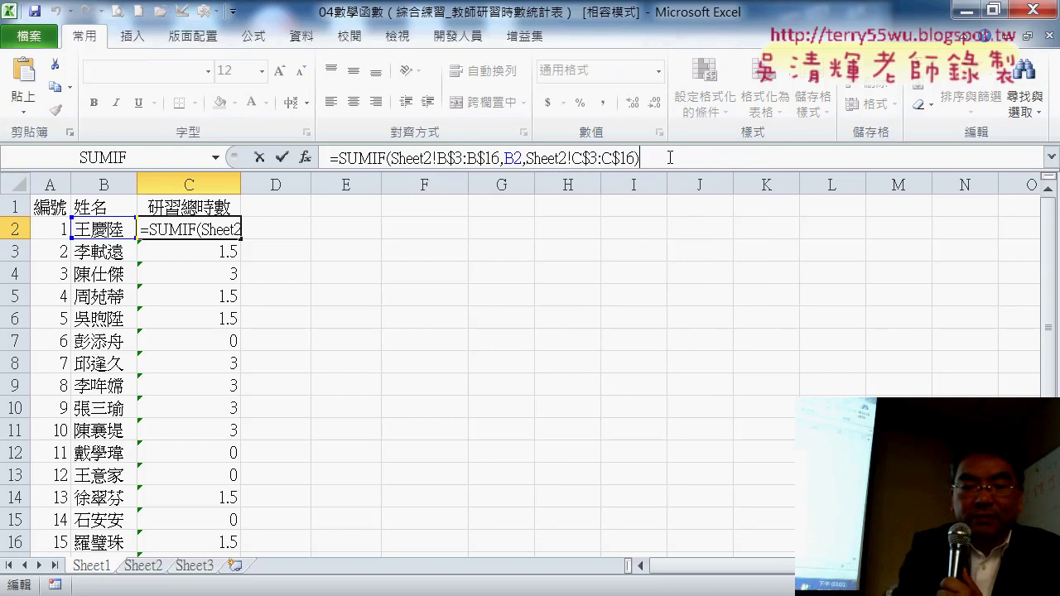
type("+")
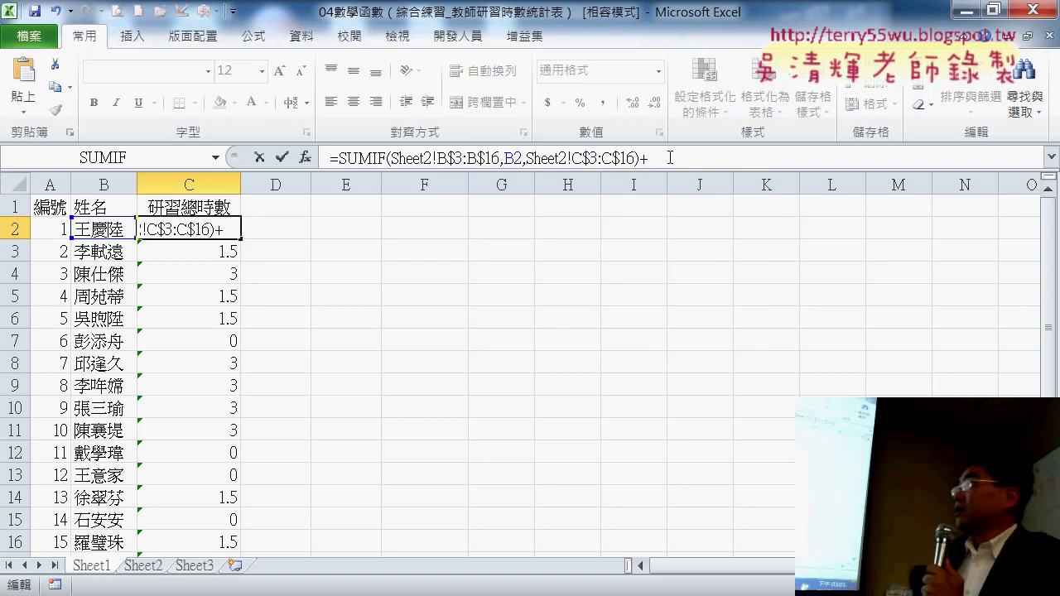
key("ctrl+v")
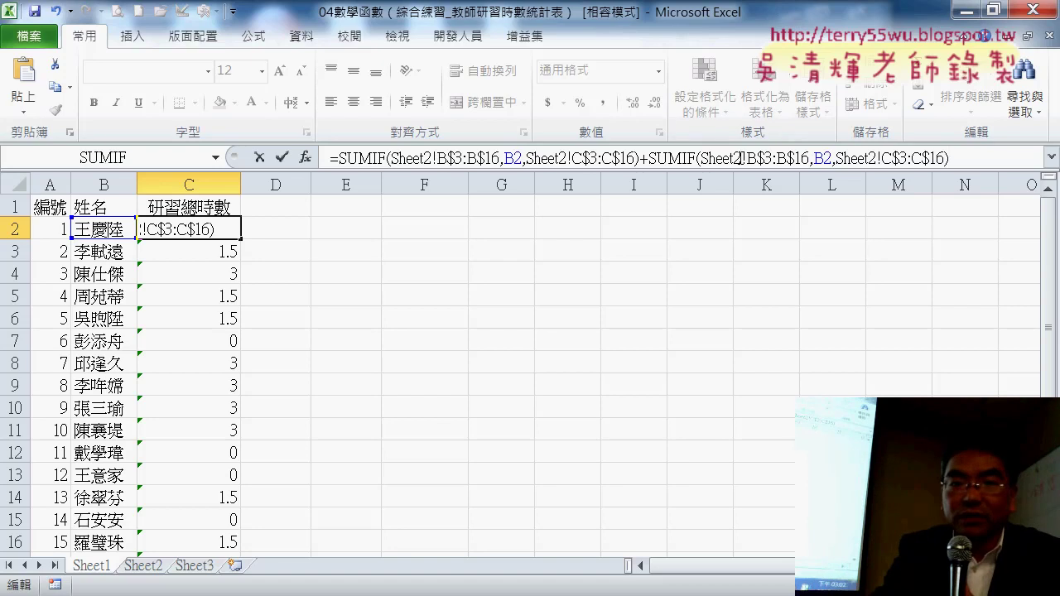
- Point the second SUMIF at Sheet3 and change its end row from 16 to 14
left_click(741, 157)
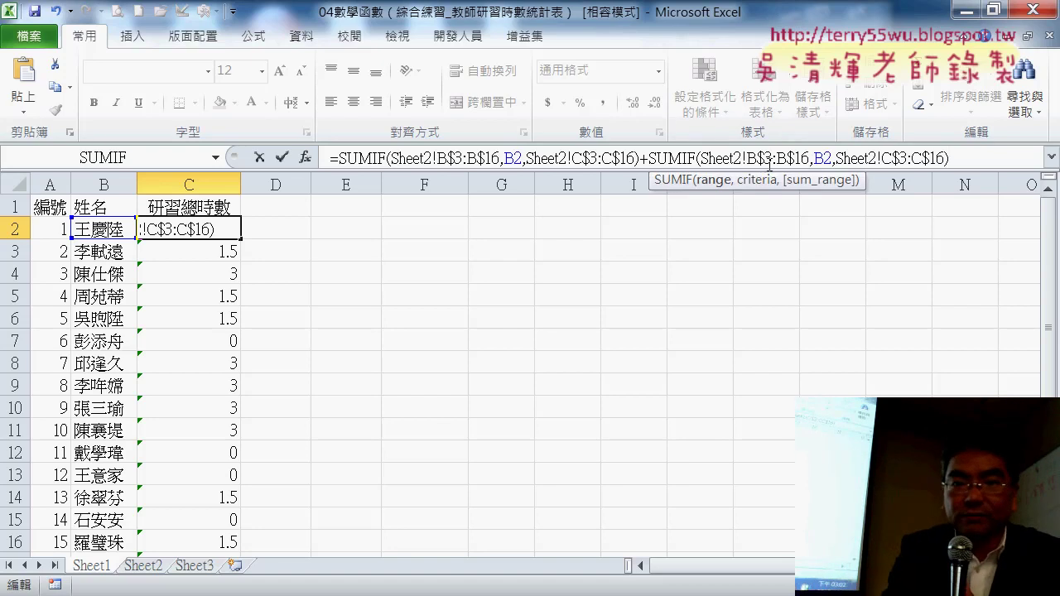
key("BackSpace")
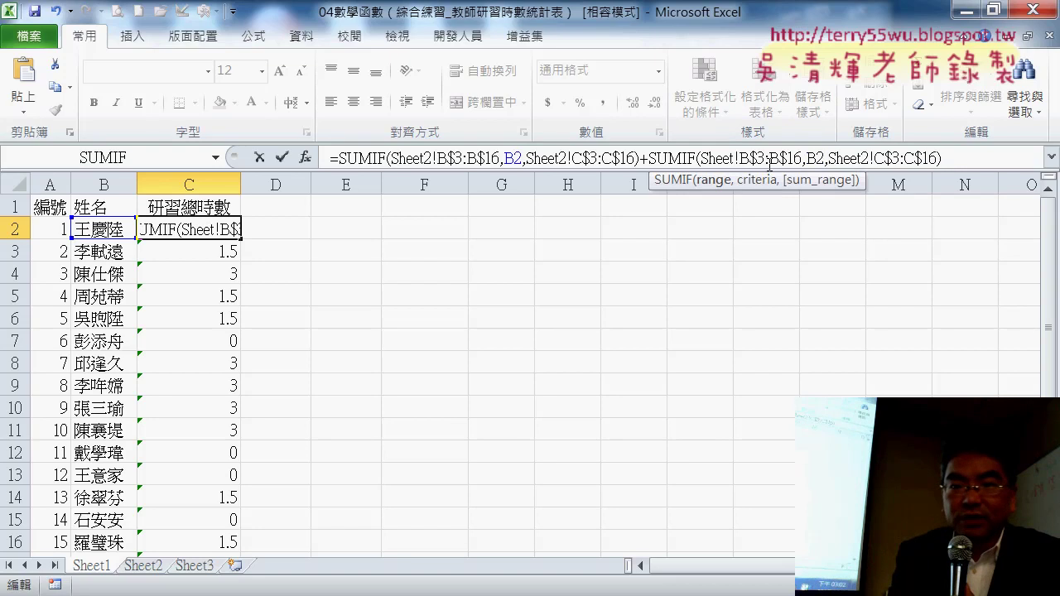
type("3")
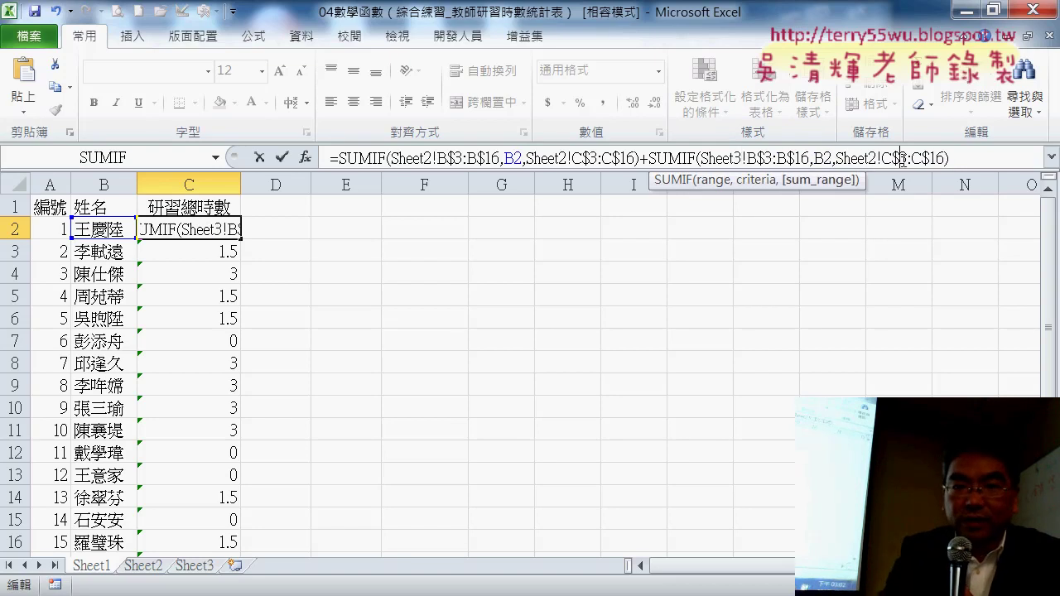
key("Delete")
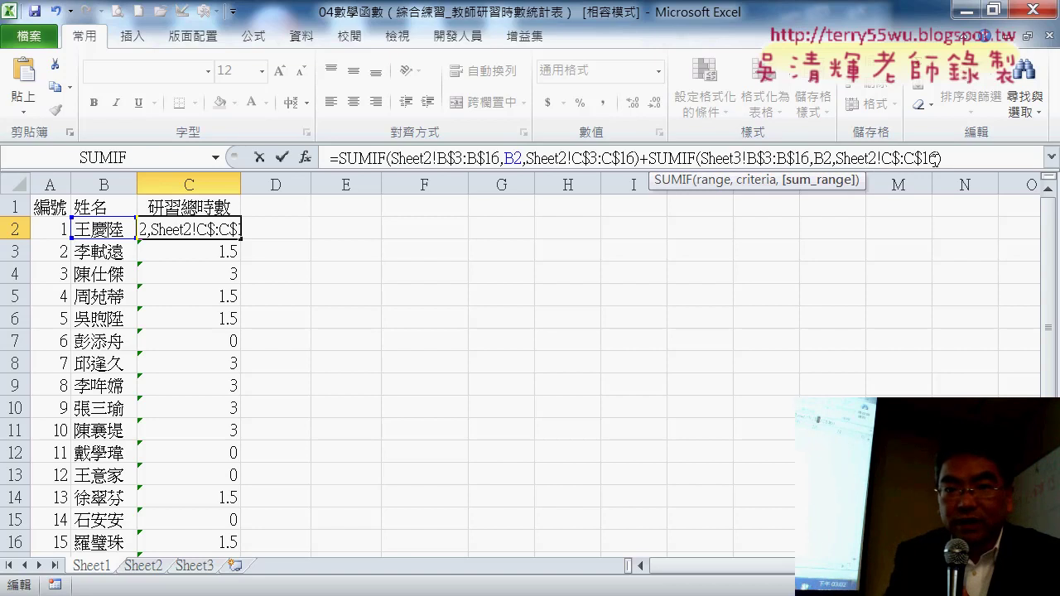
type("3")
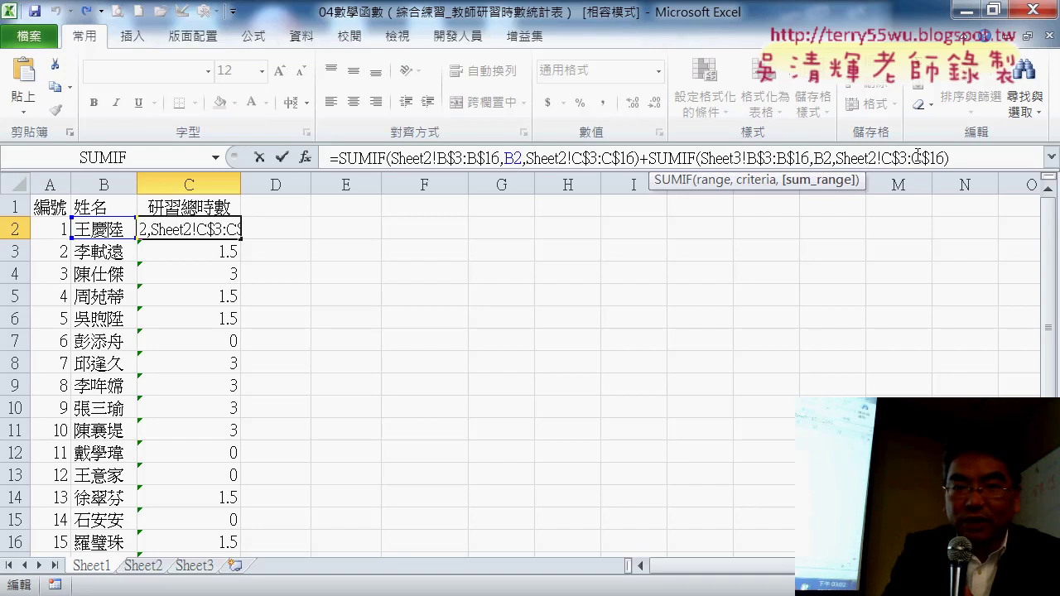
key("BackSpace")
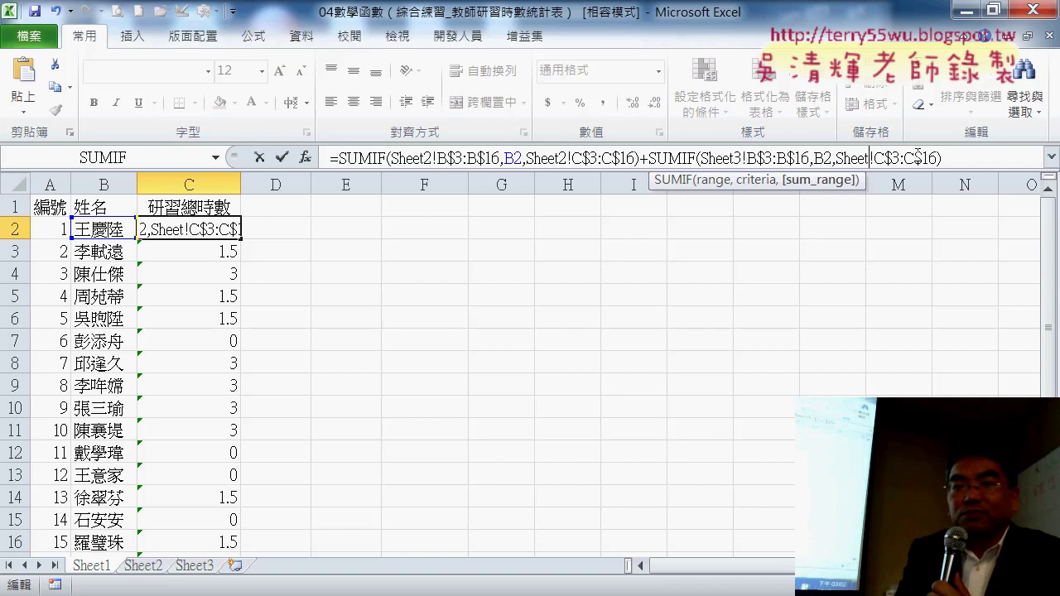
type("3")
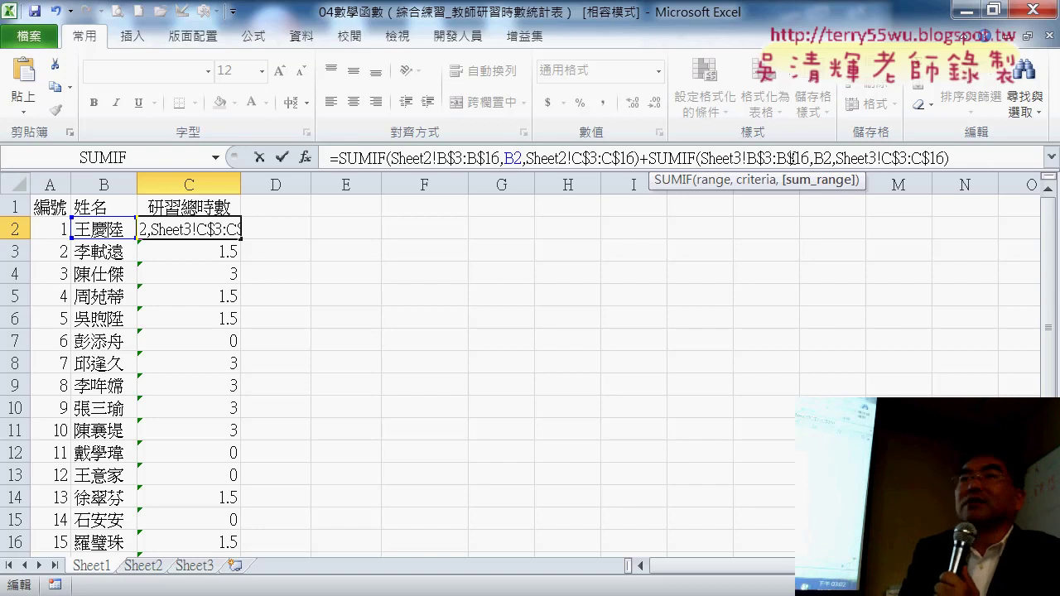
left_click_drag(809, 157, 799, 157)
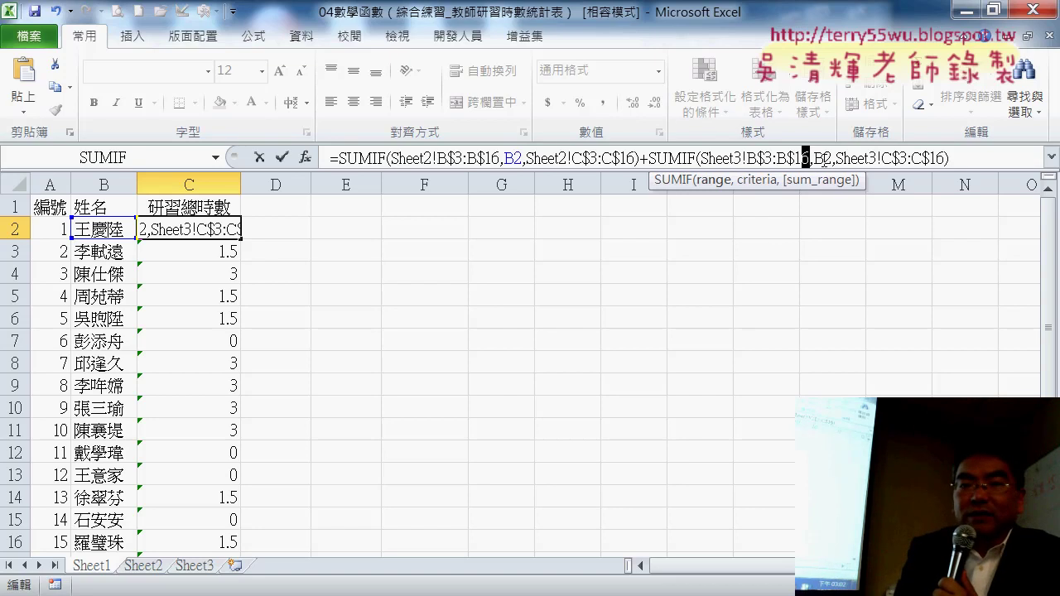
type("4")
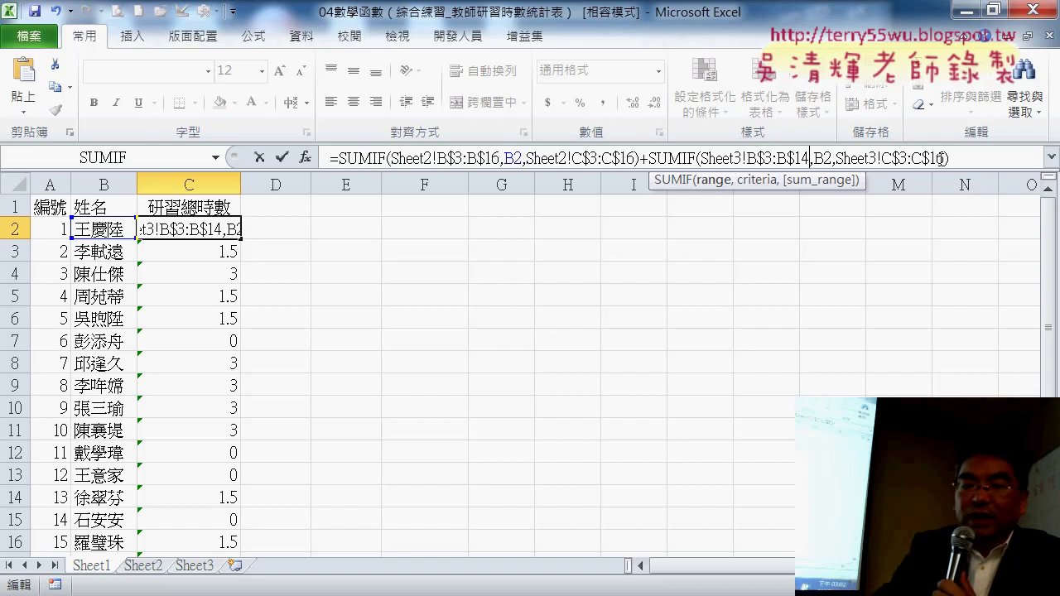
left_click_drag(941, 157, 933, 158)
type("5")
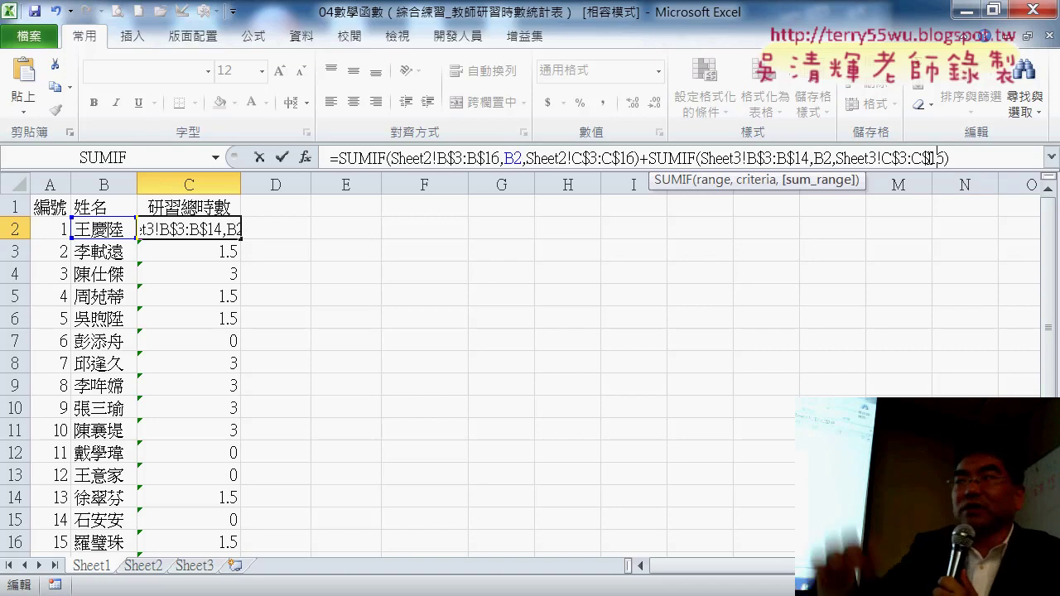
type("4")
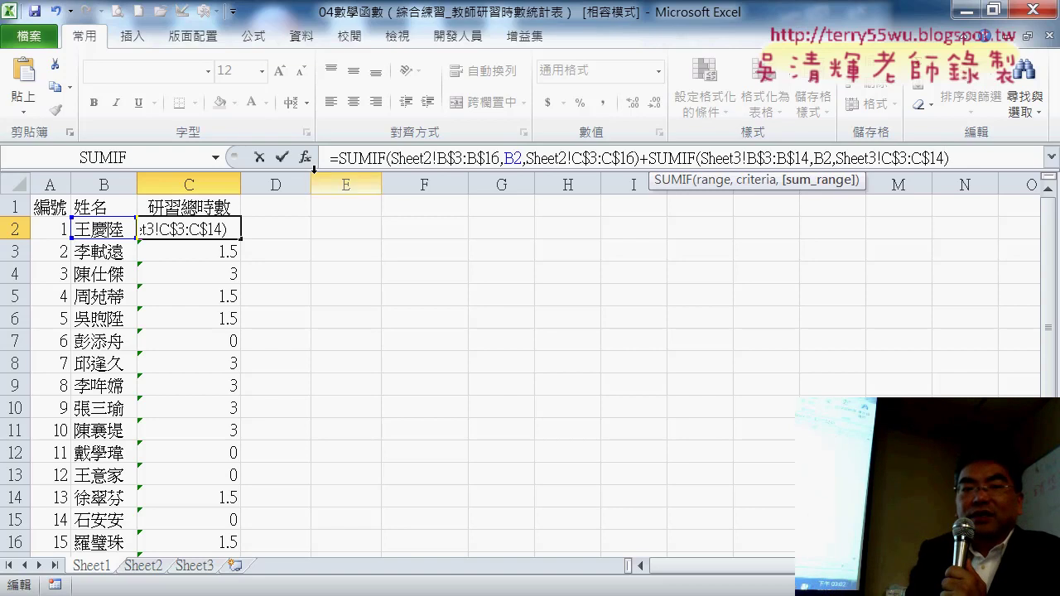
- Commit the Sheet2-plus-Sheet3 SUMIF in C2 and fill it down, giving totals like 1.5, 3.5, 5
left_click(283, 157)
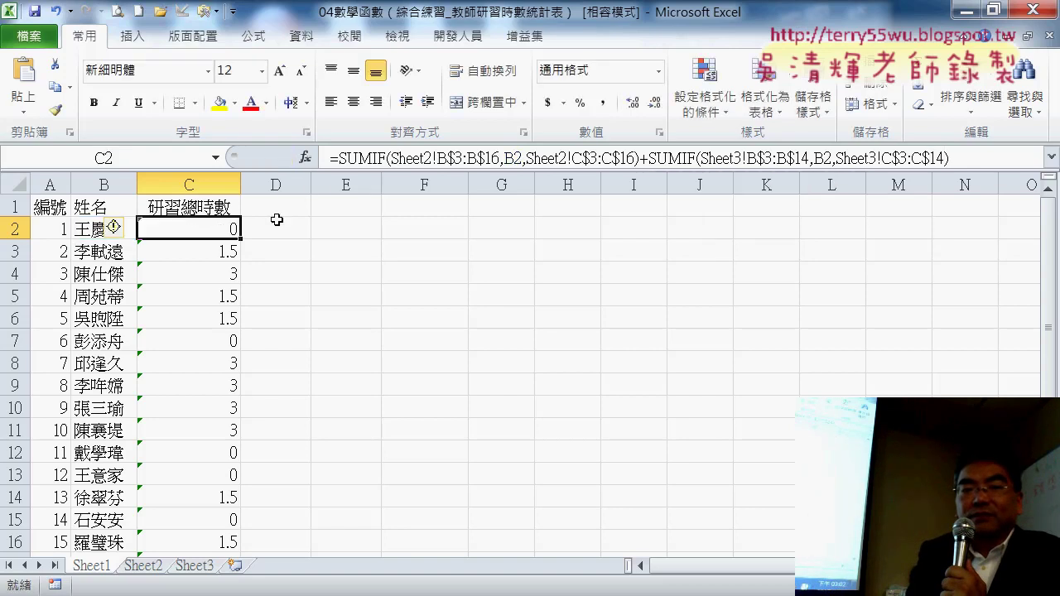
double_click(240, 238)
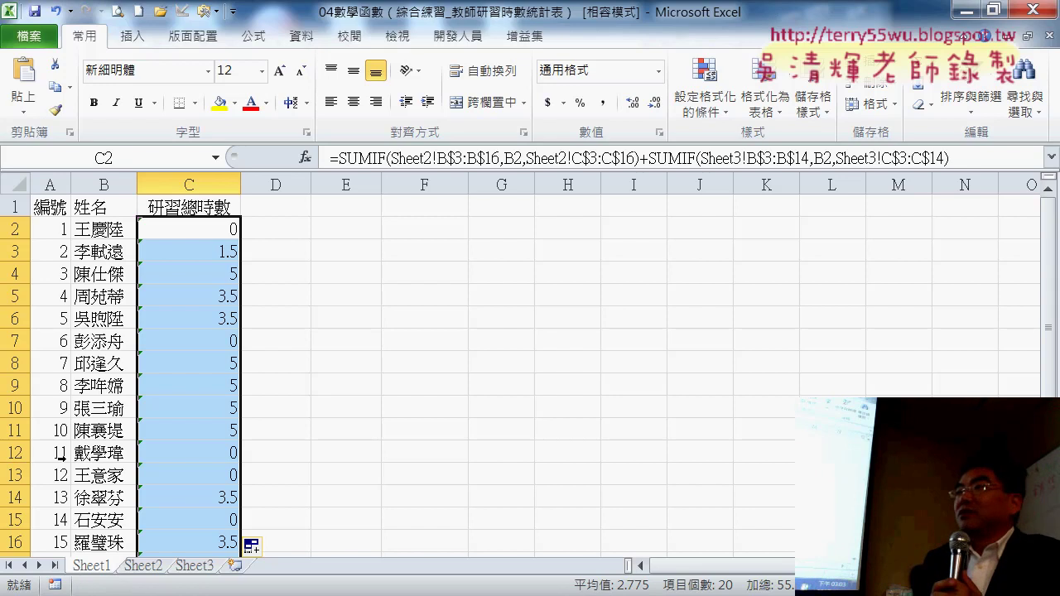
left_click(108, 230)
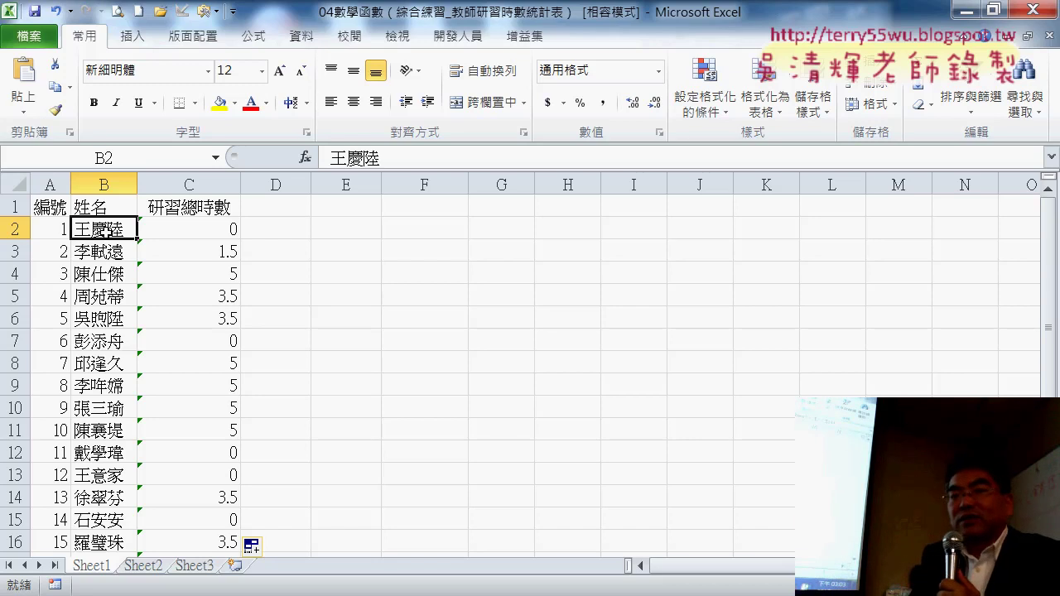
left_click(205, 230)
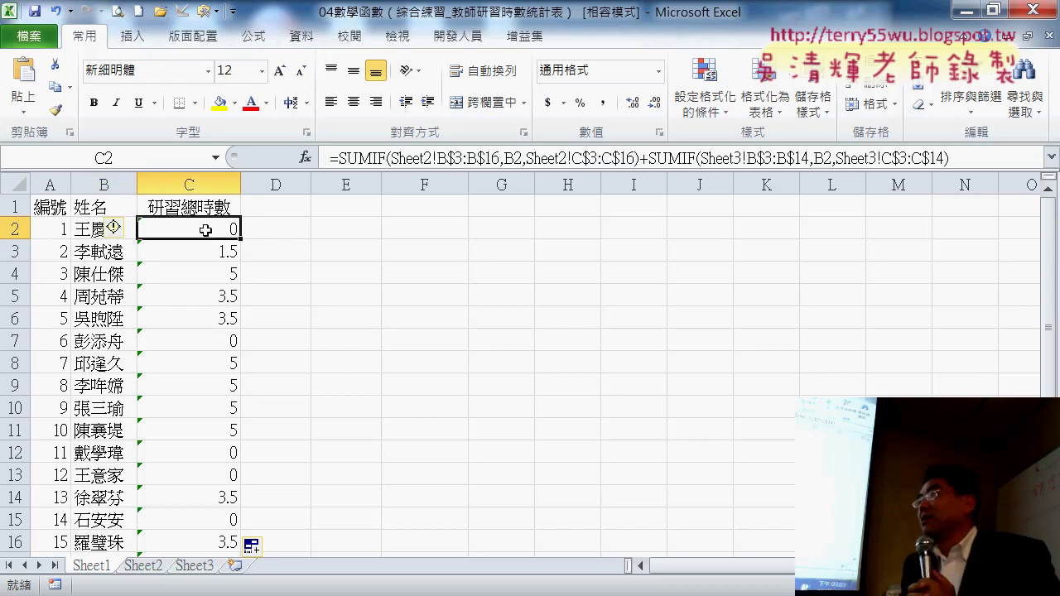